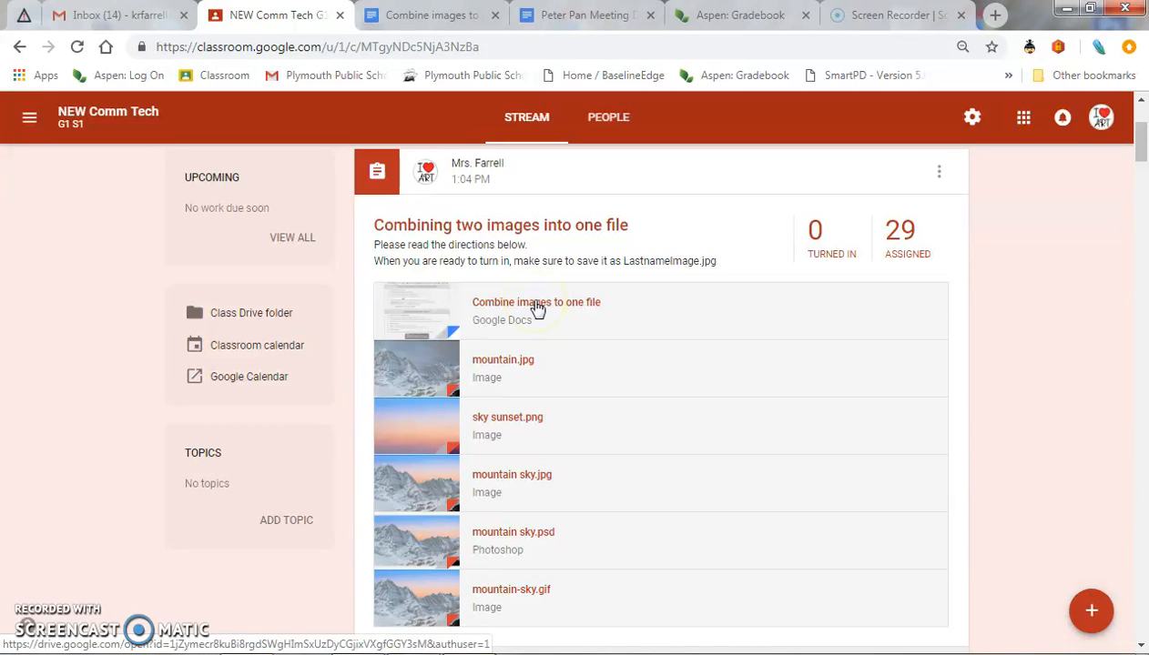
- Review the attachments of the "Combining two images into one file" assignment and highlight the LastnameImage.jpg file-naming instruction
left_click(514, 364)
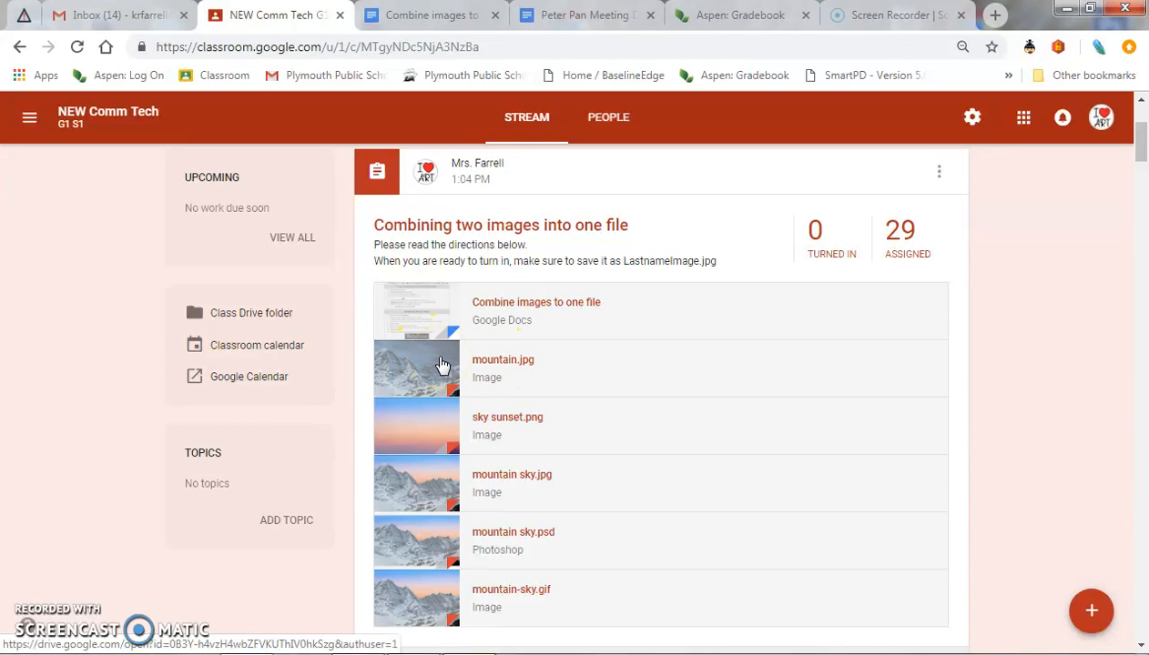
left_click(480, 409)
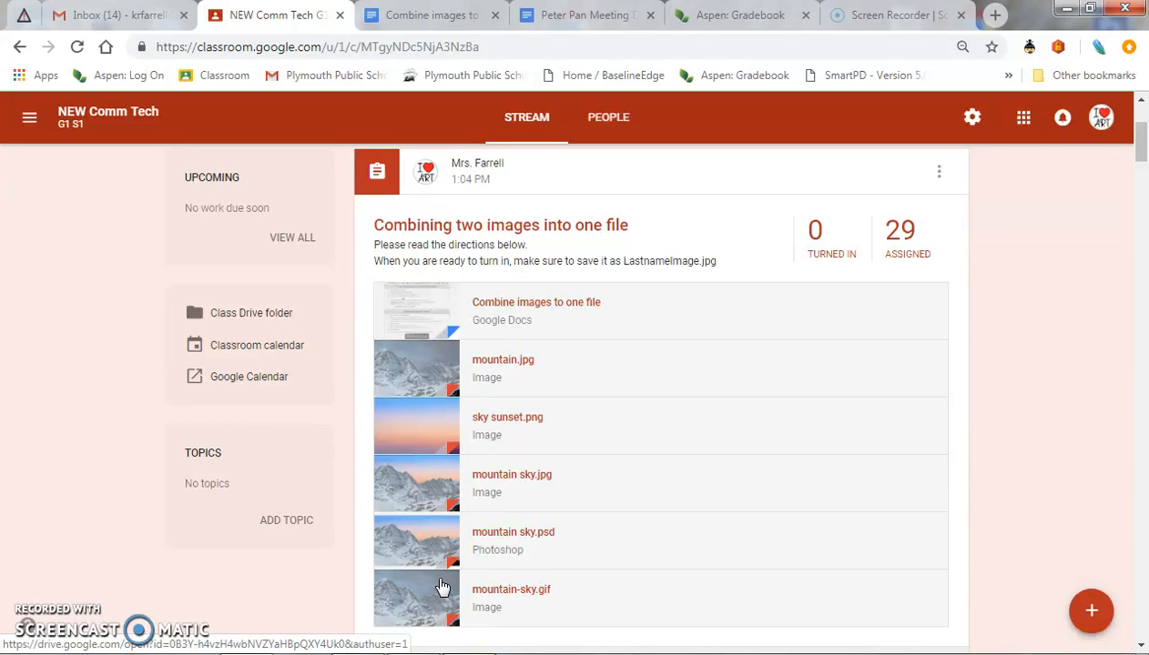
left_click(724, 260)
left_click_drag(724, 260, 620, 260)
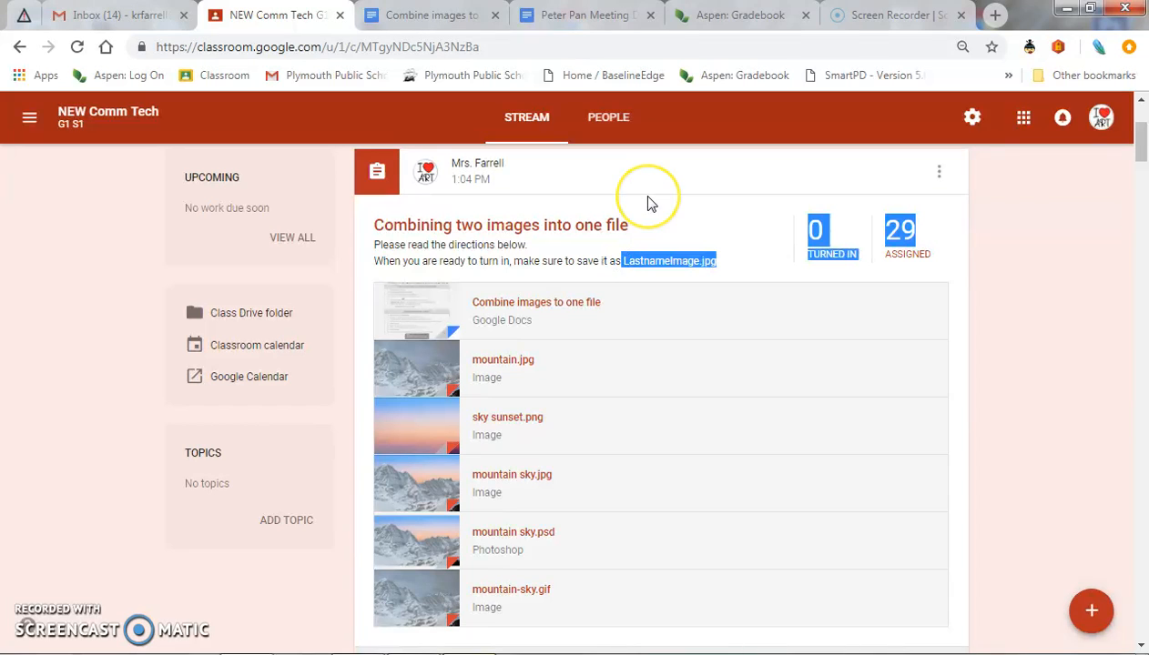
- Open the "Combine images to one file" document, close the duplicate copy, and review the example image and Get Started in Photoshop directions
left_click(638, 288)
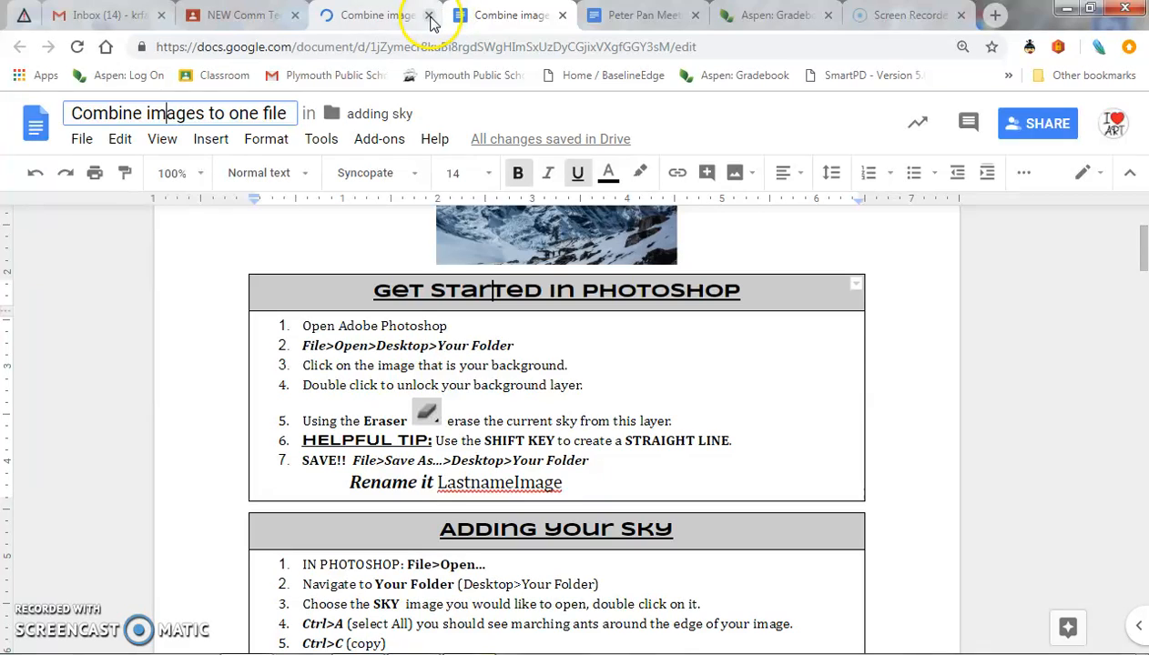
left_click(429, 17)
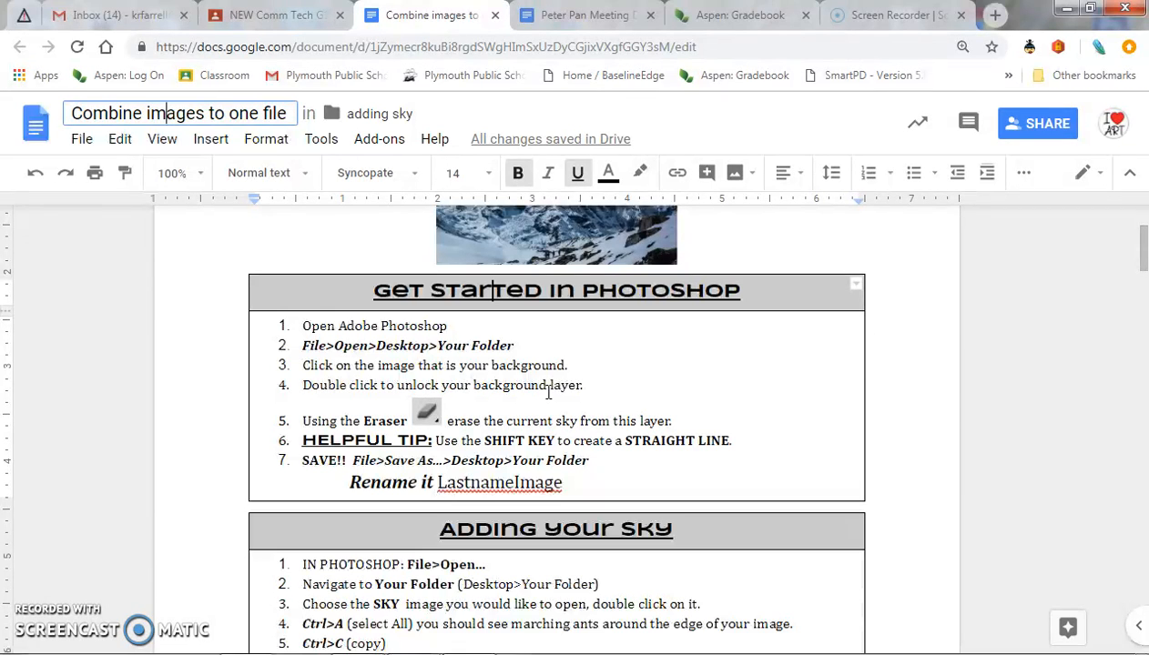
scroll(583, 397, "up", 3)
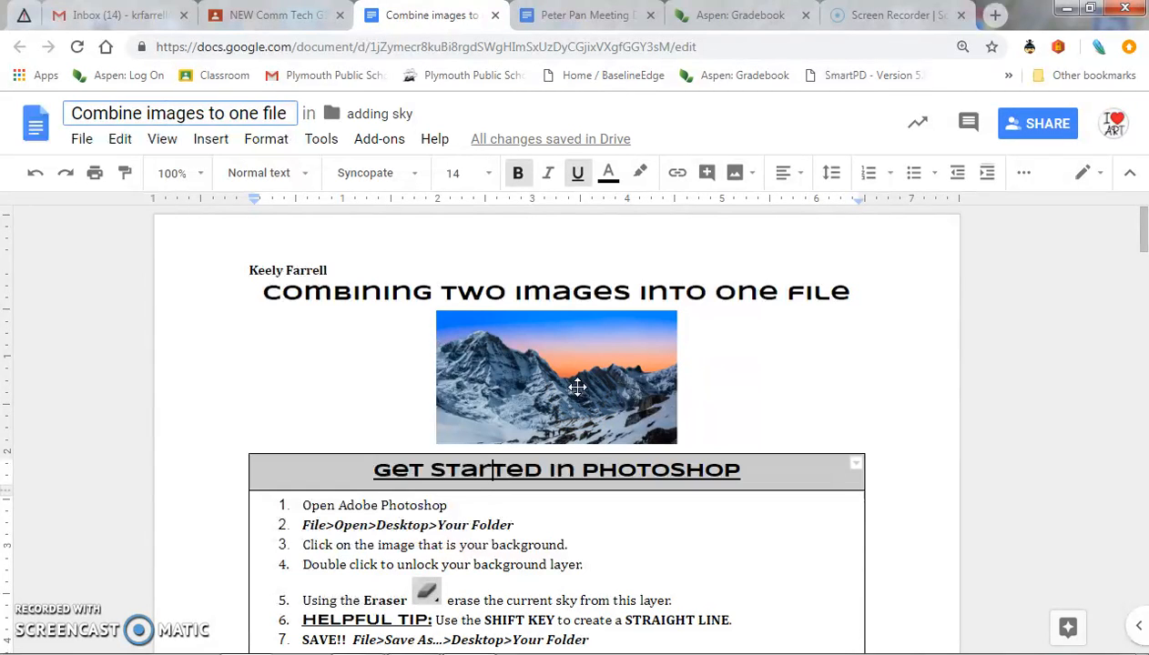
left_click(605, 366)
scroll(651, 357, "down", 1)
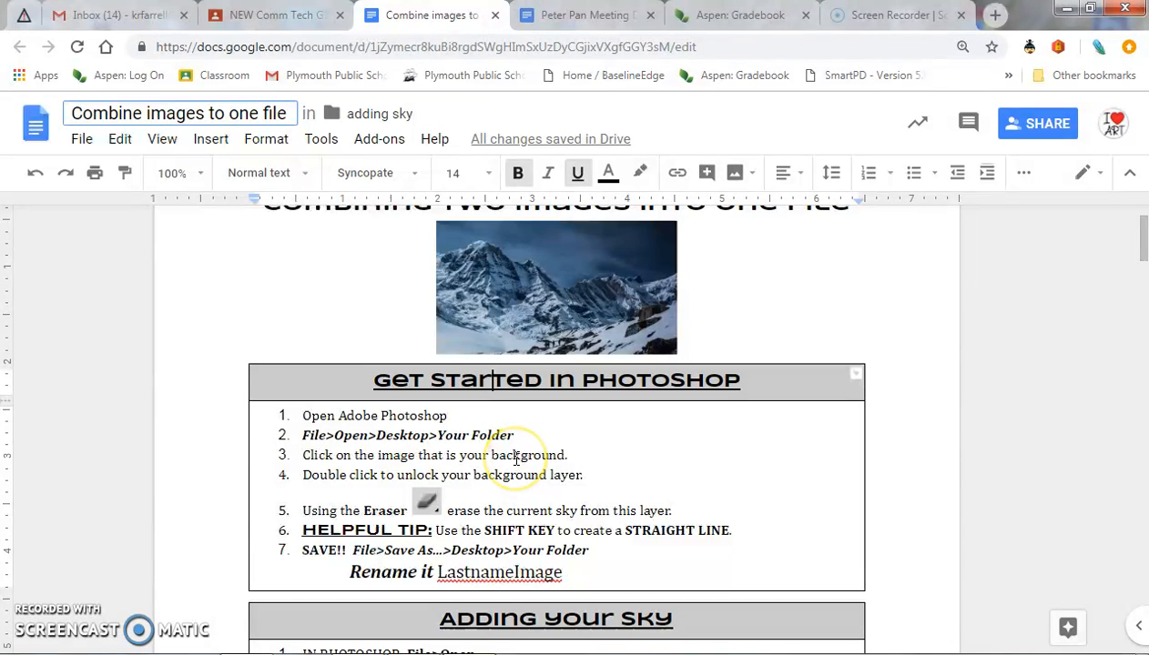
- Switch to Photoshop and convert the locked Background of the mountain image into a layer named Mountain
left_click(375, 646)
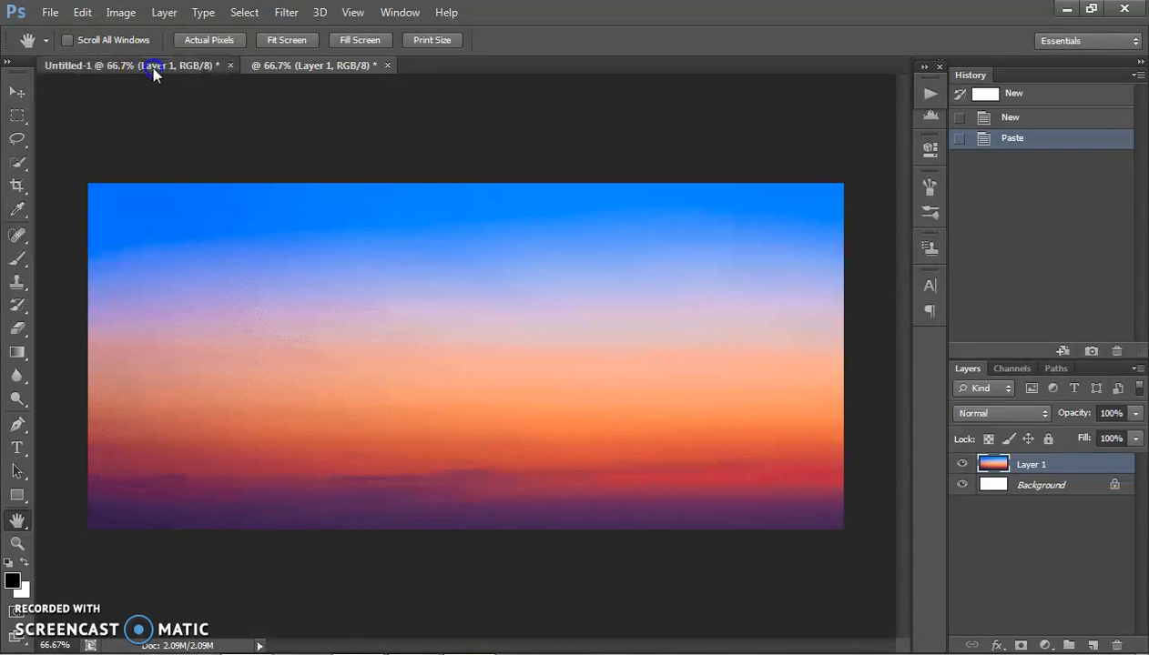
left_click(153, 71)
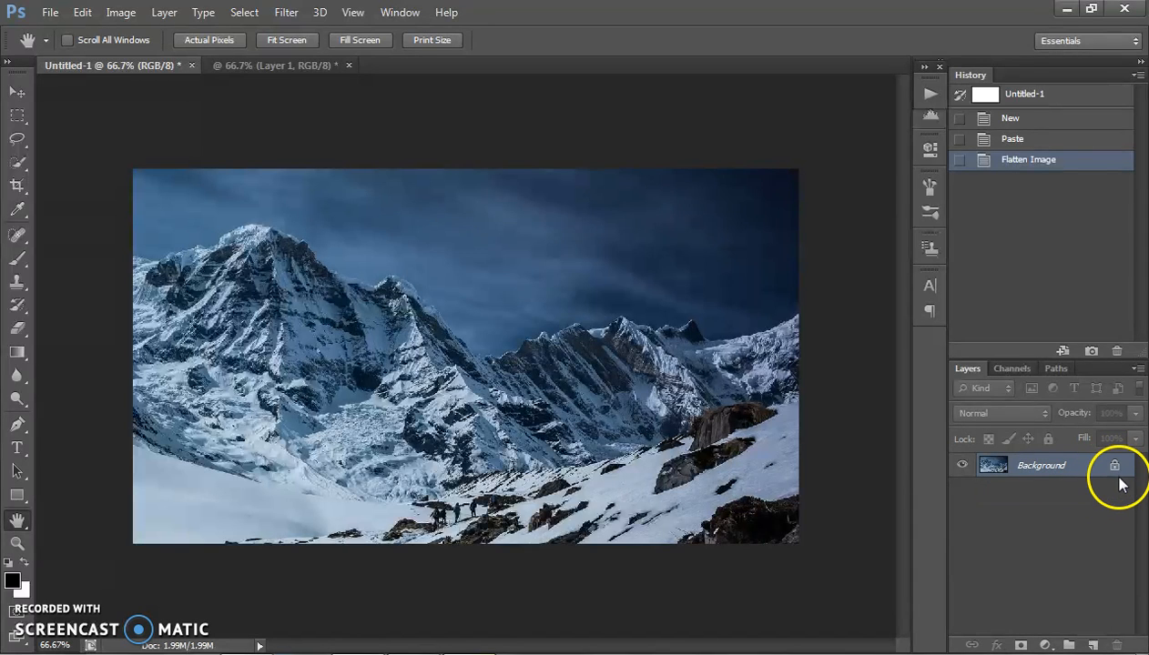
left_click(1116, 466)
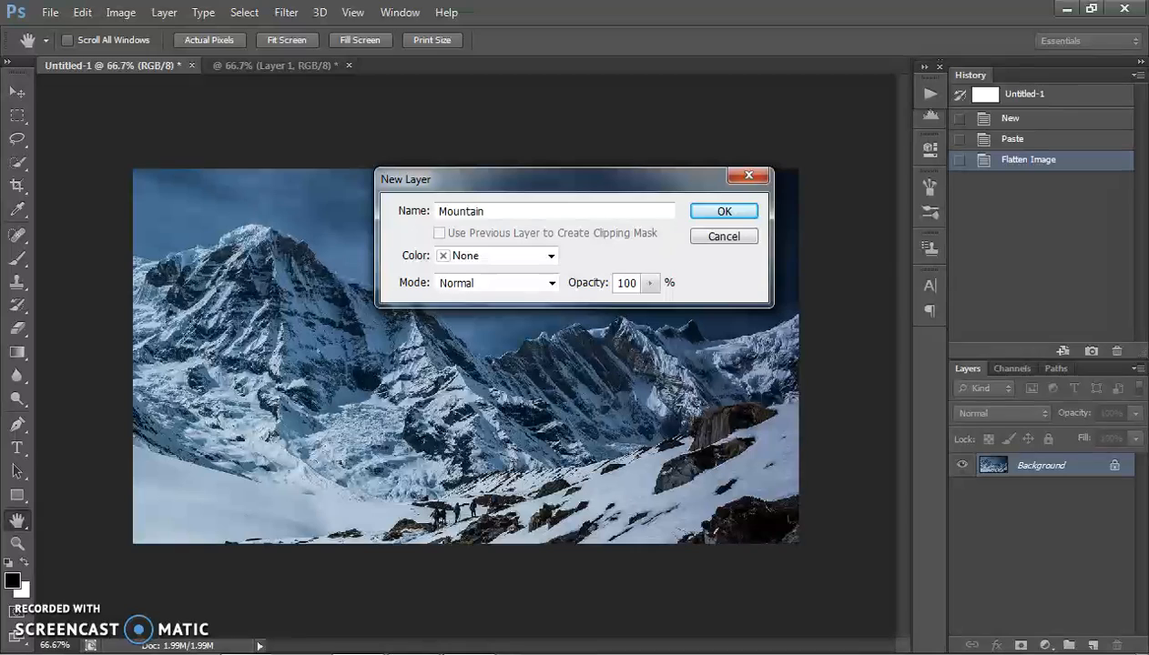
left_click(708, 212)
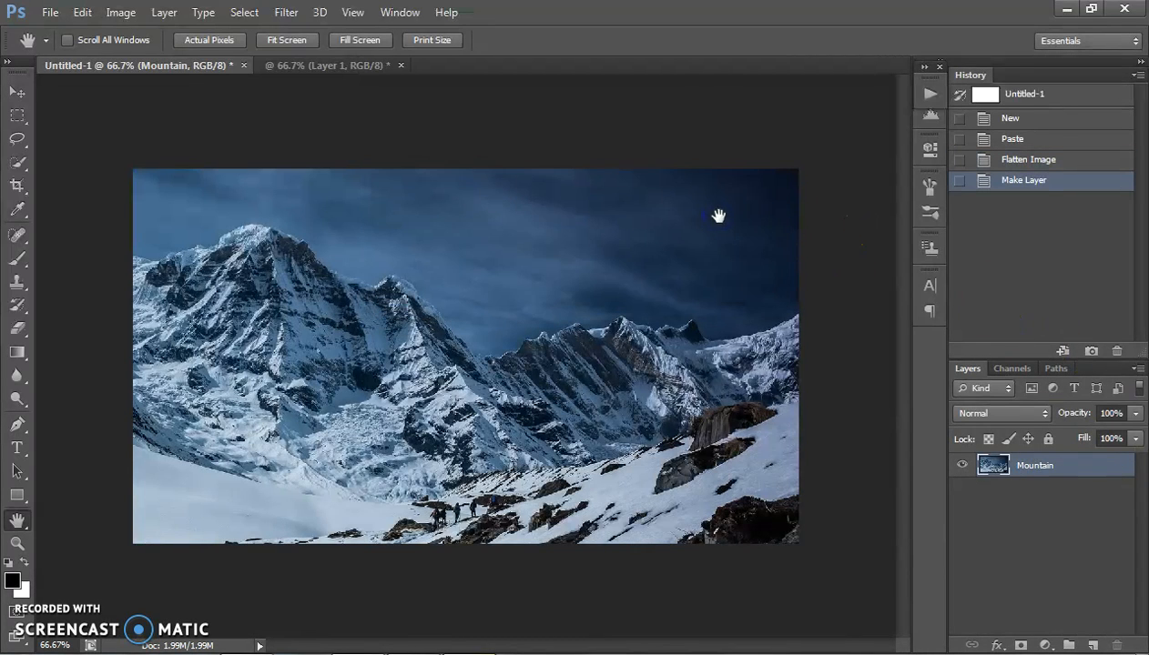
- Erase a strip of sky along the far-left end of the ridge on the Mountain layer with the Eraser tool
left_click(346, 653)
key("ctrl+plus")
key("ctrl+plus")
left_click_drag(192, 187, 482, 355)
mouse_move(255, 240)
left_mouse_down()
mouse_move(551, 318)
mouse_move(542, 325)
left_mouse_up()
left_click(17, 327)
left_click_drag(176, 289, 185, 374)
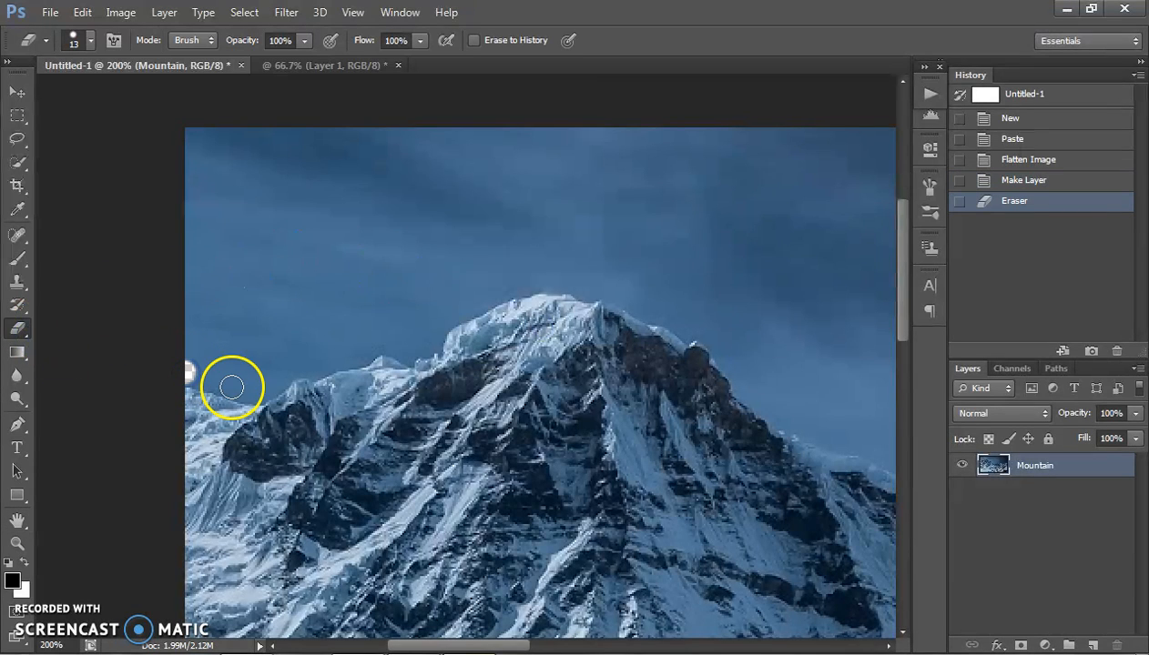
left_click_drag(262, 397, 189, 373)
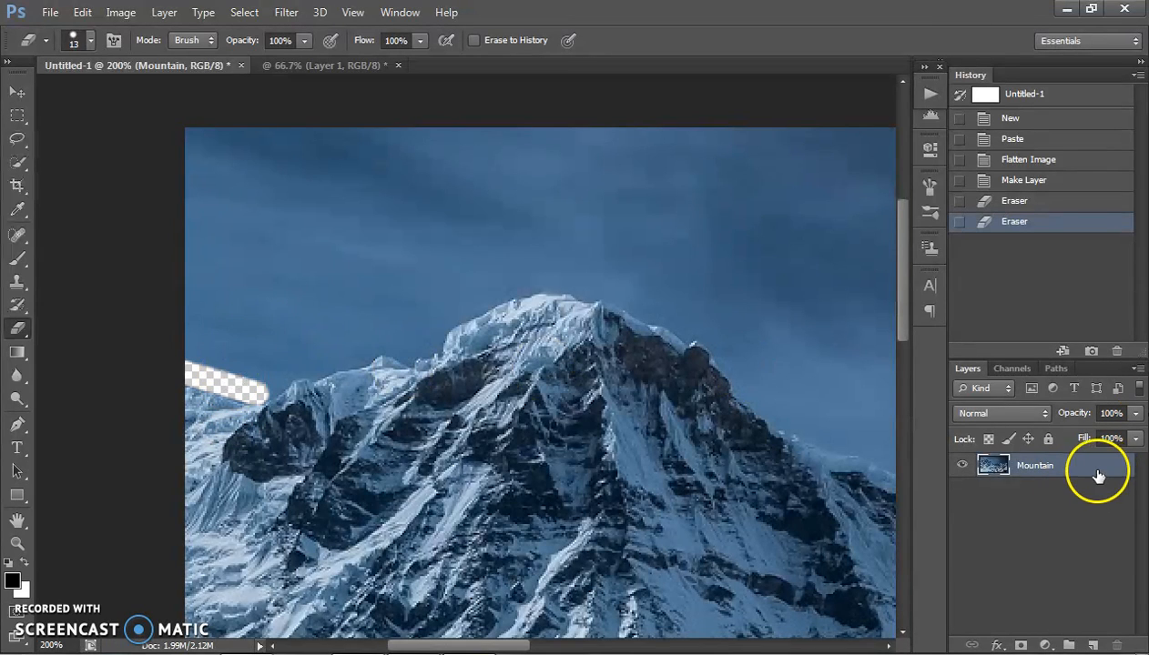
- Revert the mountain image to its Flatten Image history state, undoing the eraser strokes and the layer conversion
left_click(1039, 182)
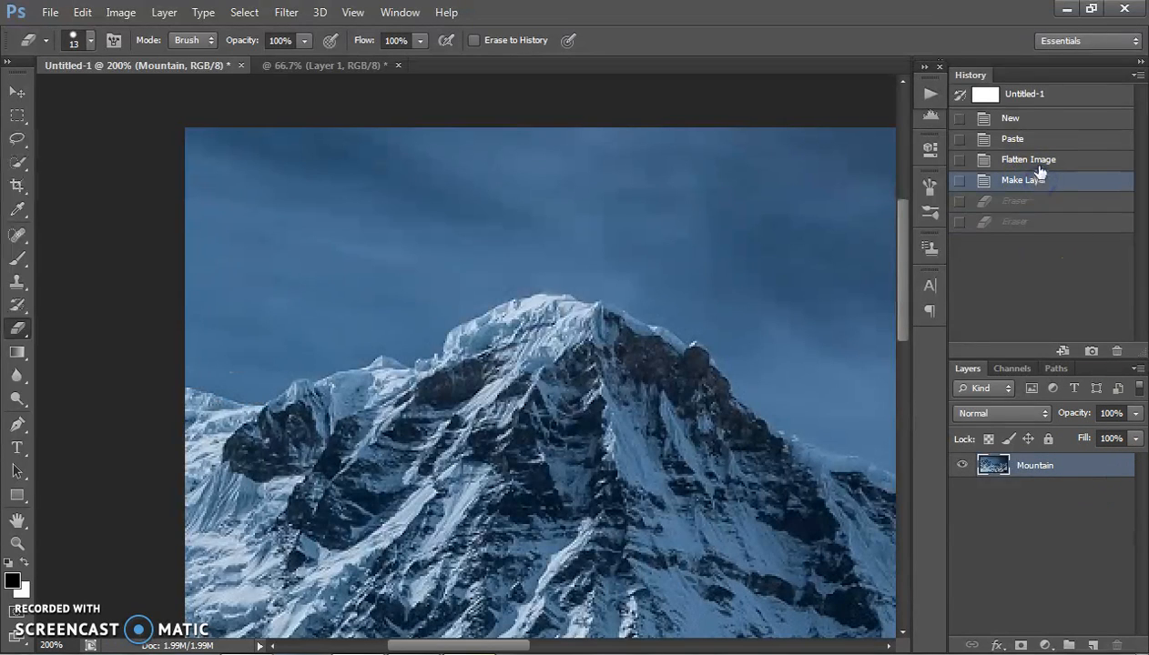
left_click(1038, 164)
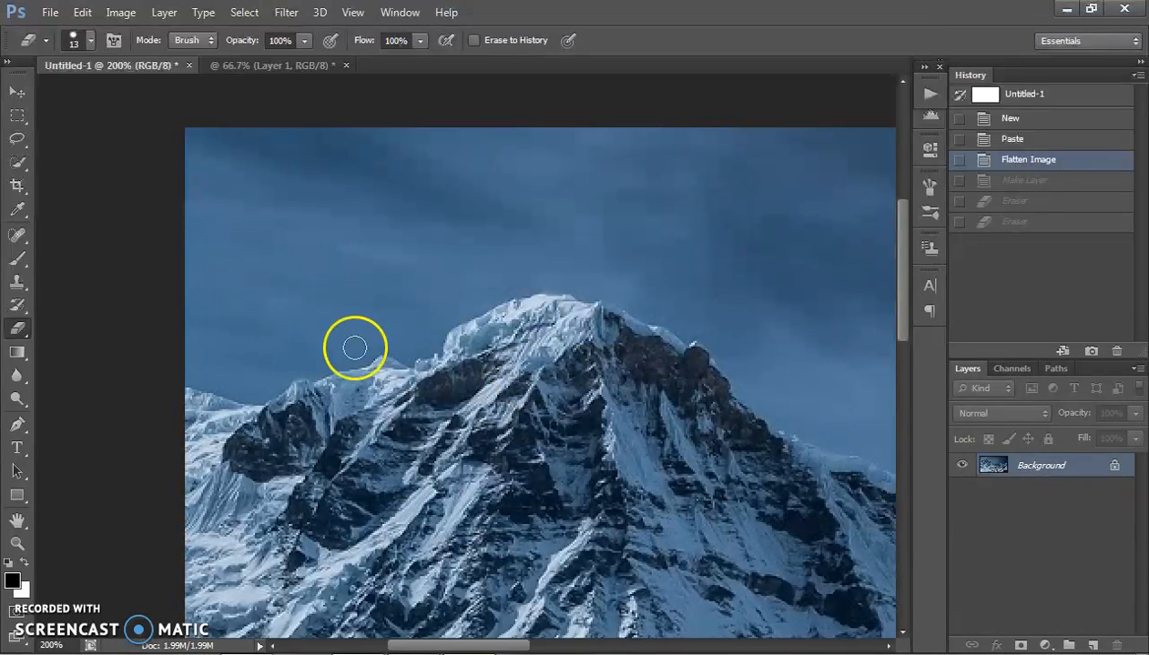
- Erase a short sky stroke on the locked Background, swap the foreground and background colours, and erase a second stroke over it
mouse_move(205, 327)
left_mouse_down()
mouse_move(270, 331)
mouse_move(278, 314)
left_mouse_up()
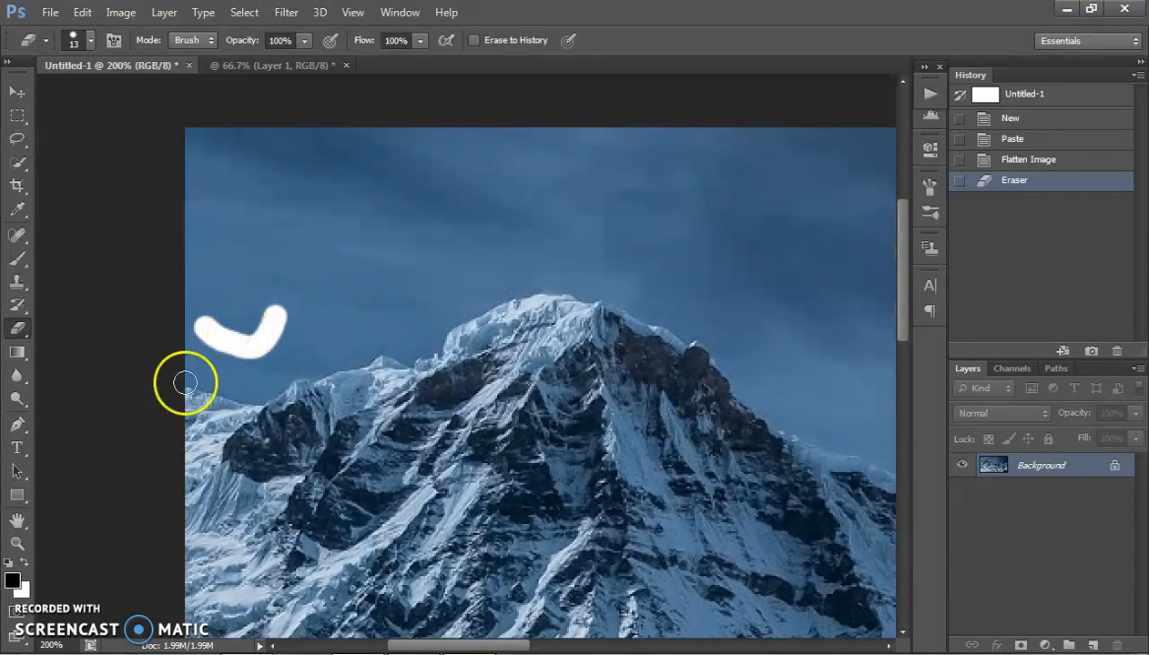
left_click(8, 566)
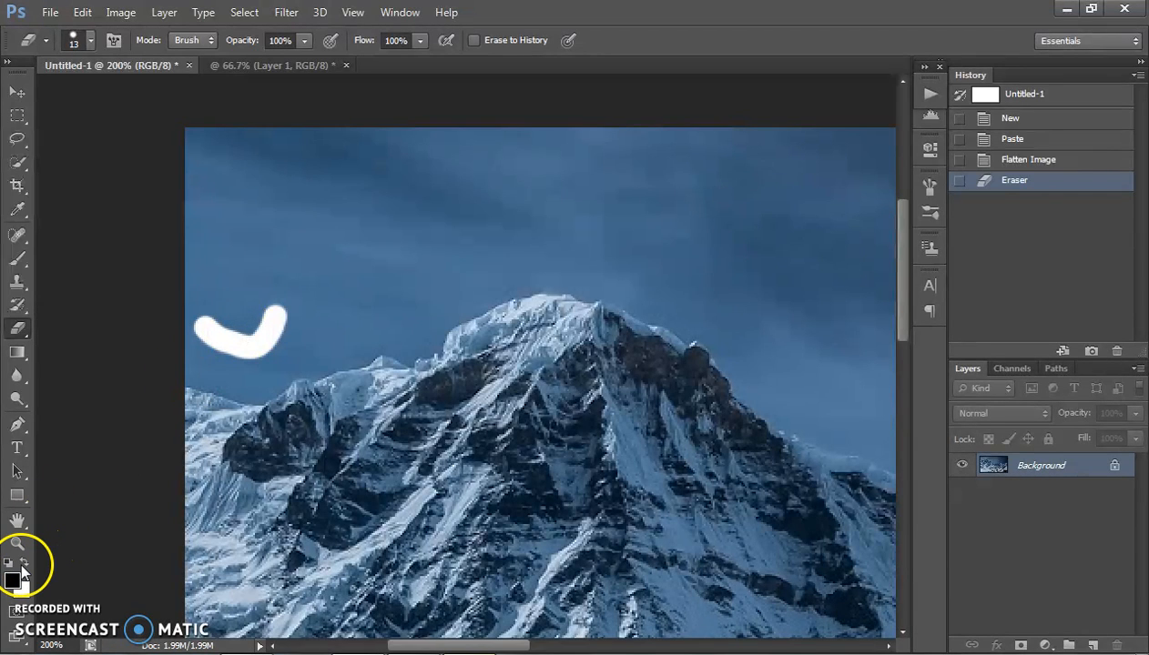
left_click(25, 563)
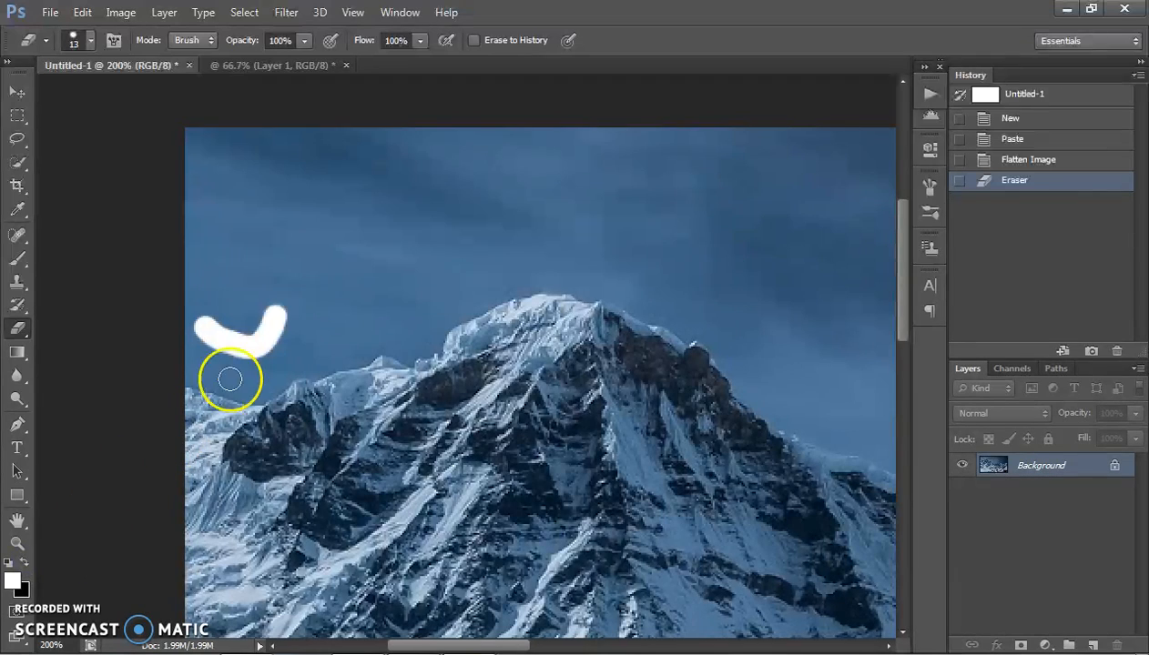
mouse_move(216, 296)
left_mouse_down()
mouse_move(311, 302)
mouse_move(250, 328)
left_mouse_up()
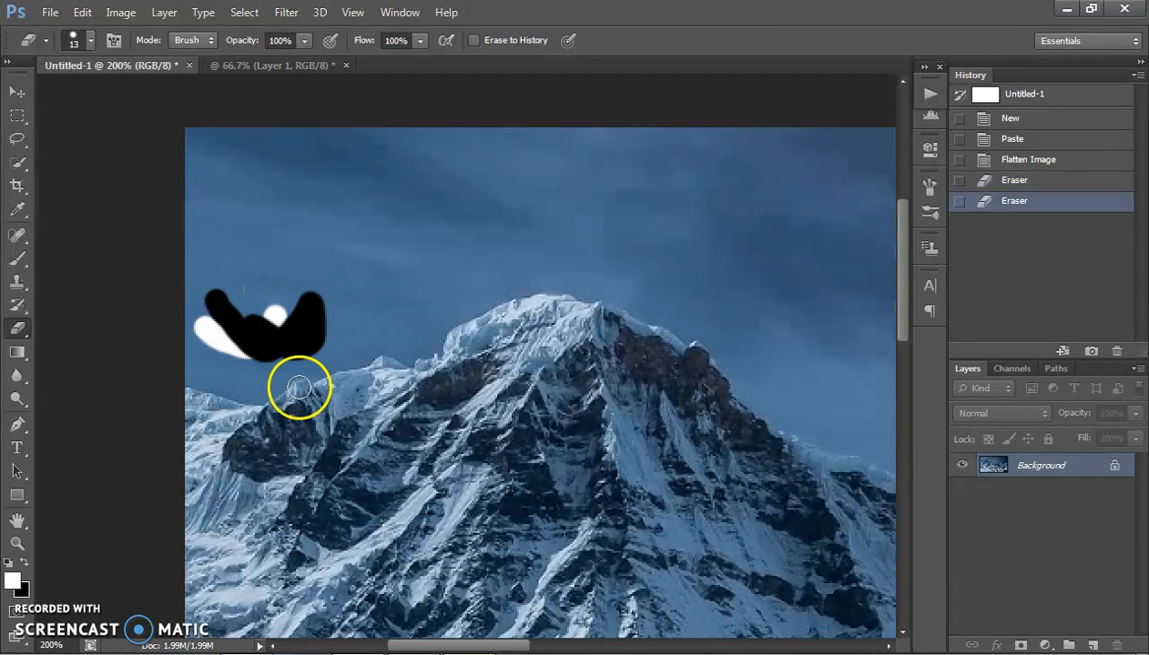
- Convert the Background into an editable layer with the default name and erase the sky along the mountain's left ridge
double_click(1115, 468)
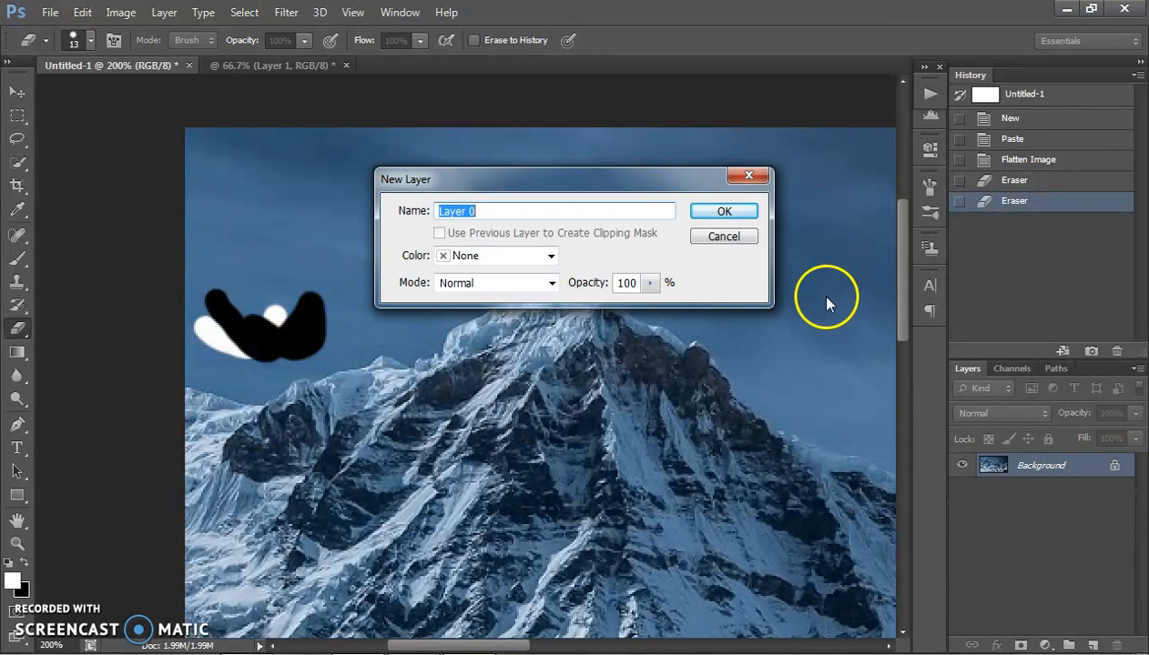
left_click(720, 213)
left_click_drag(187, 371, 248, 394)
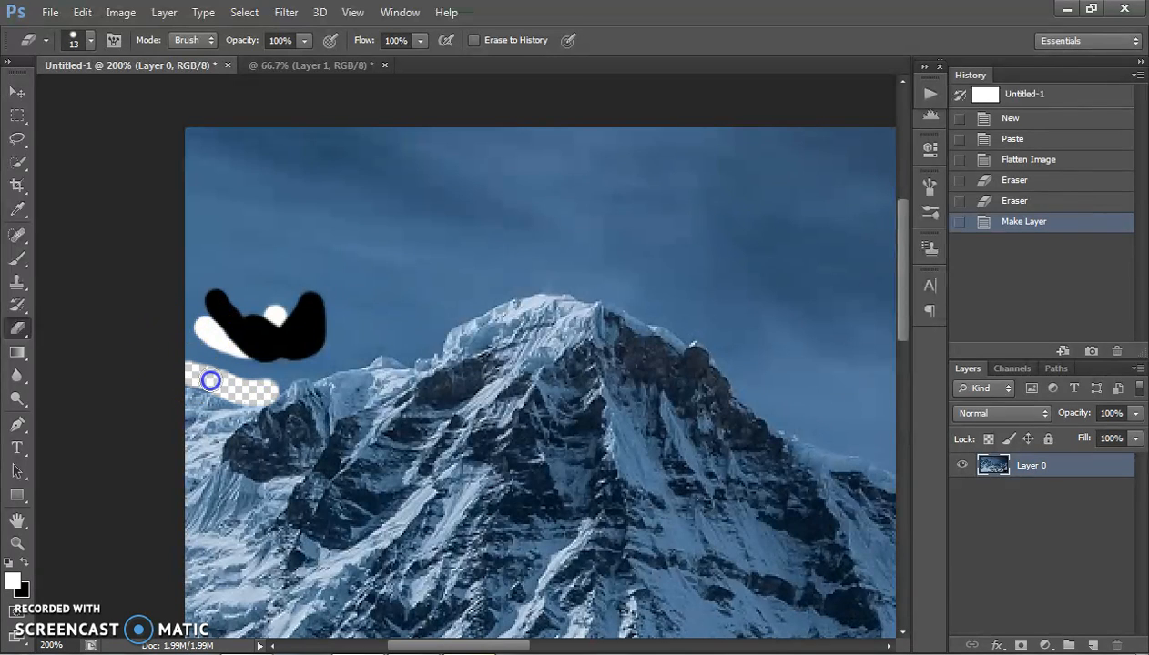
left_click(244, 325)
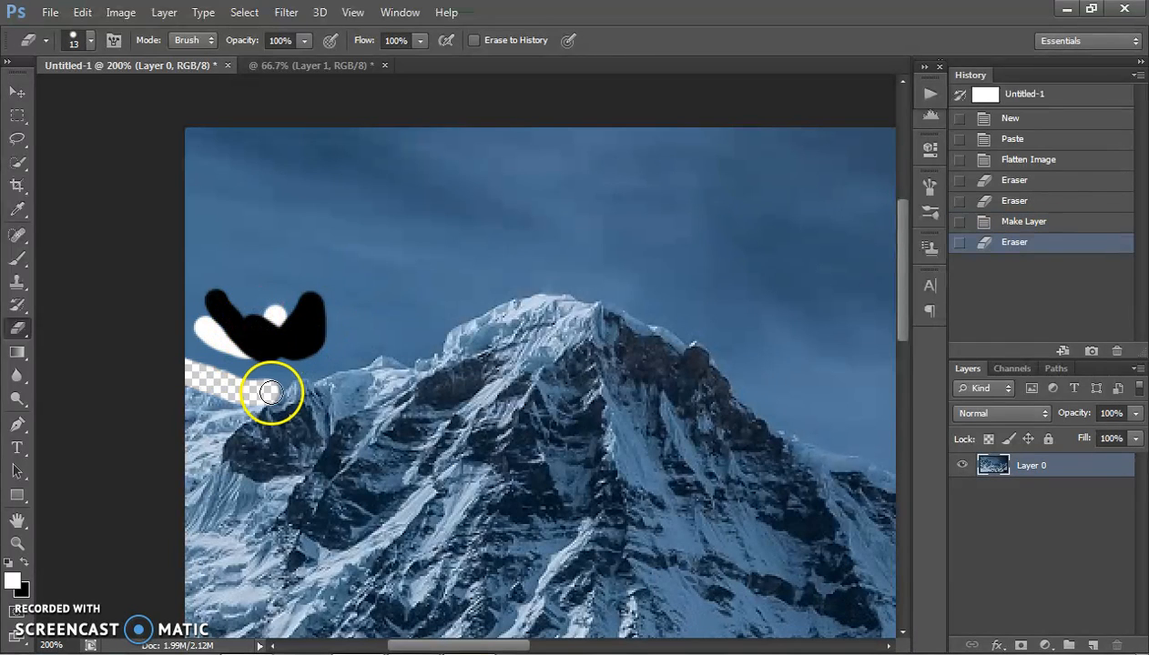
mouse_move(270, 391)
left_mouse_down()
mouse_move(284, 377)
mouse_move(258, 398)
left_mouse_up()
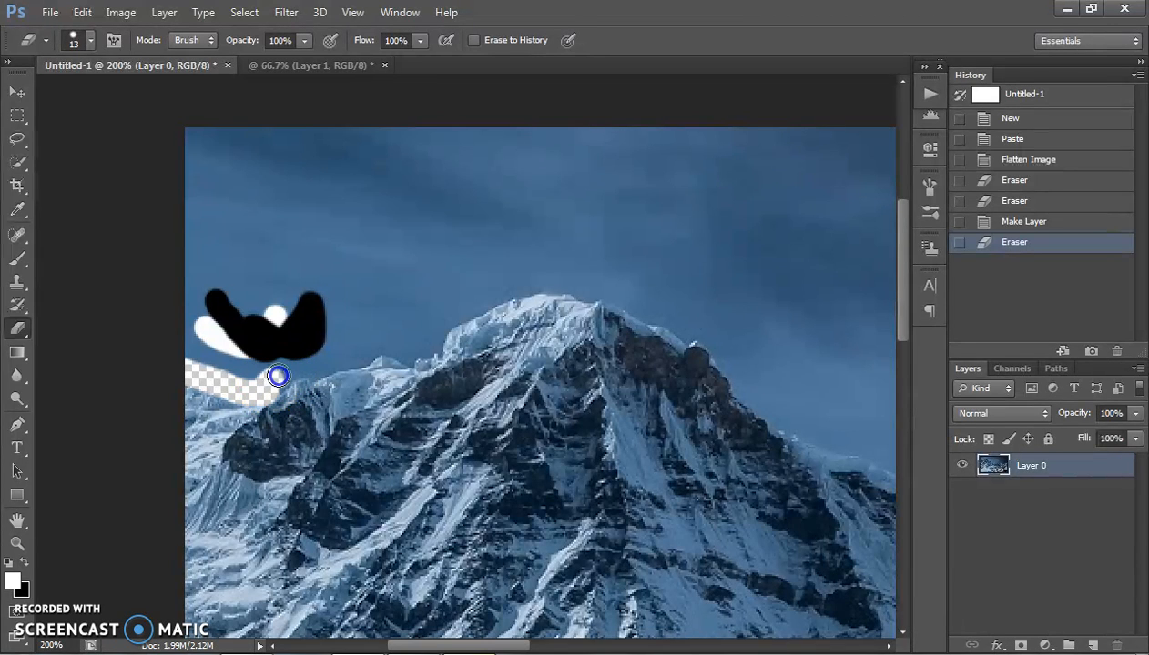
left_click_drag(315, 365, 359, 353)
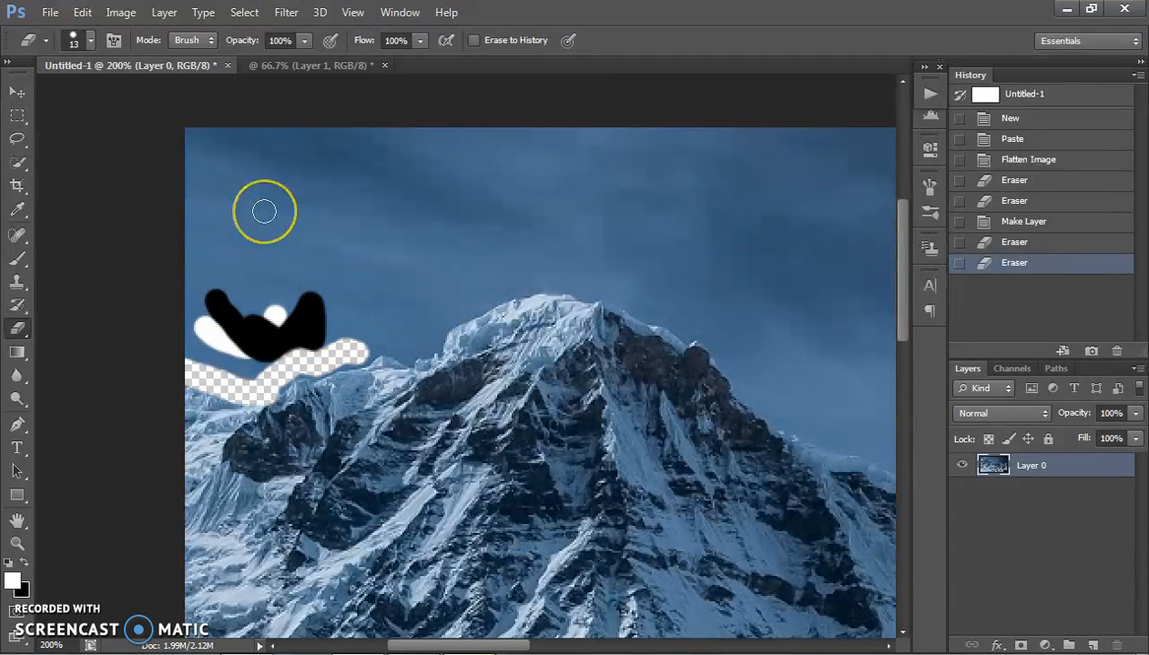
- Reduce the eraser brush size to 7 and erase the remaining sky close to the left ridge toward the main peak
key("ctrl+plus")
key("ctrl+plus")
key("ctrl+plus")
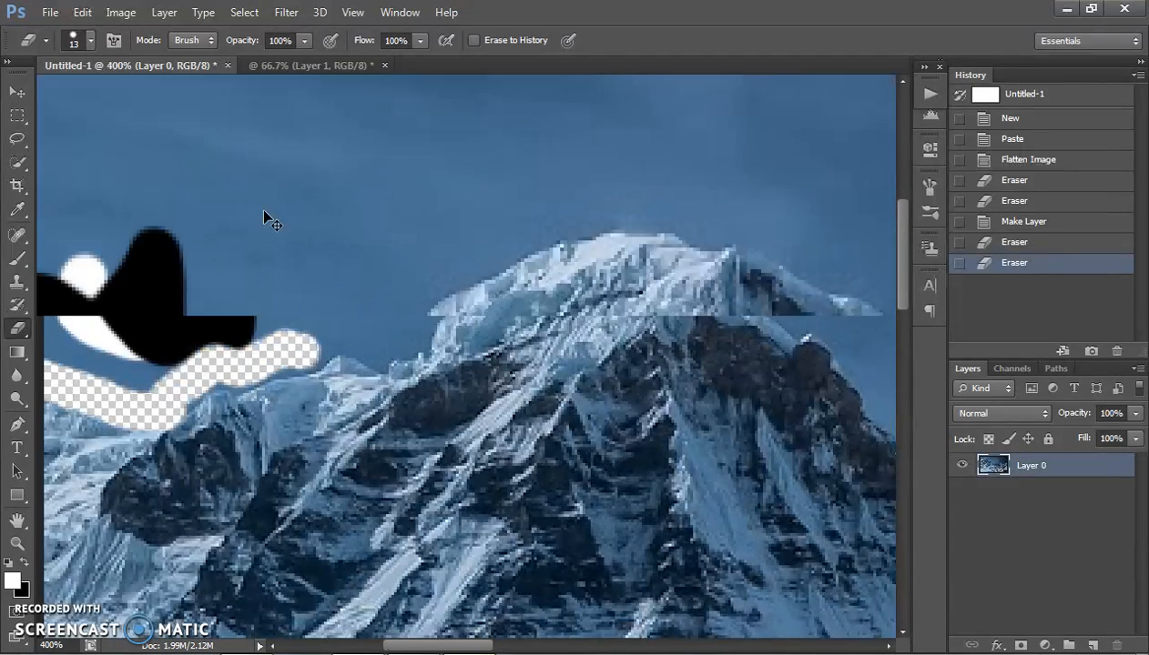
mouse_move(134, 341)
left_mouse_down()
mouse_move(413, 149)
mouse_move(441, 163)
left_mouse_up()
left_click(340, 227)
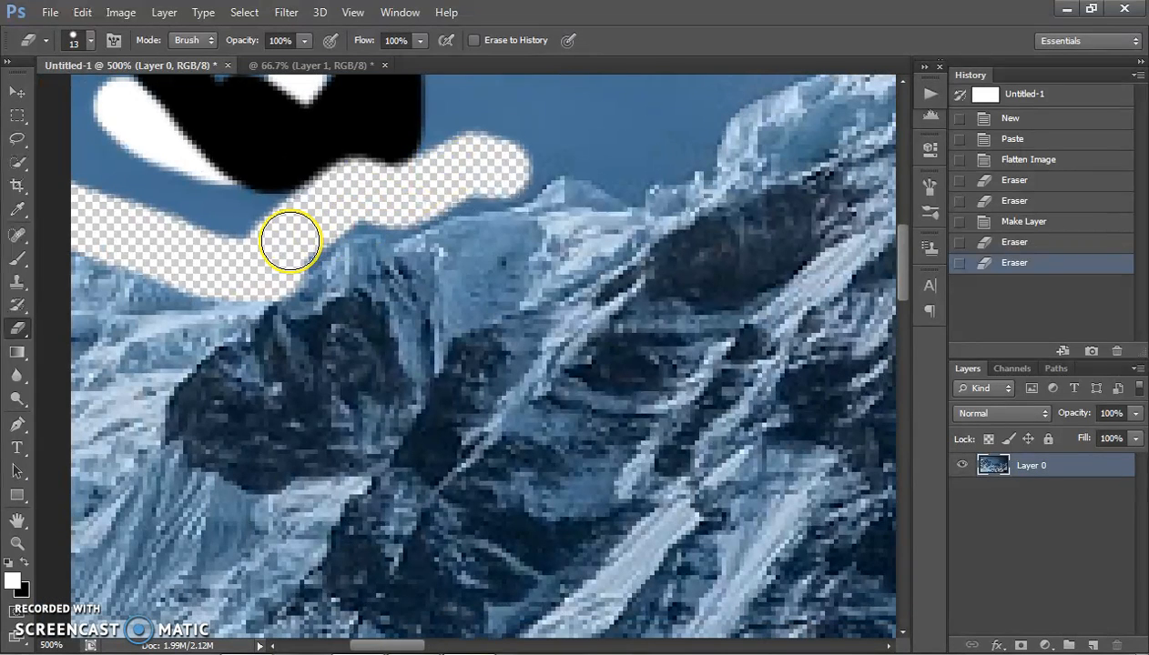
left_click_drag(293, 239, 266, 269)
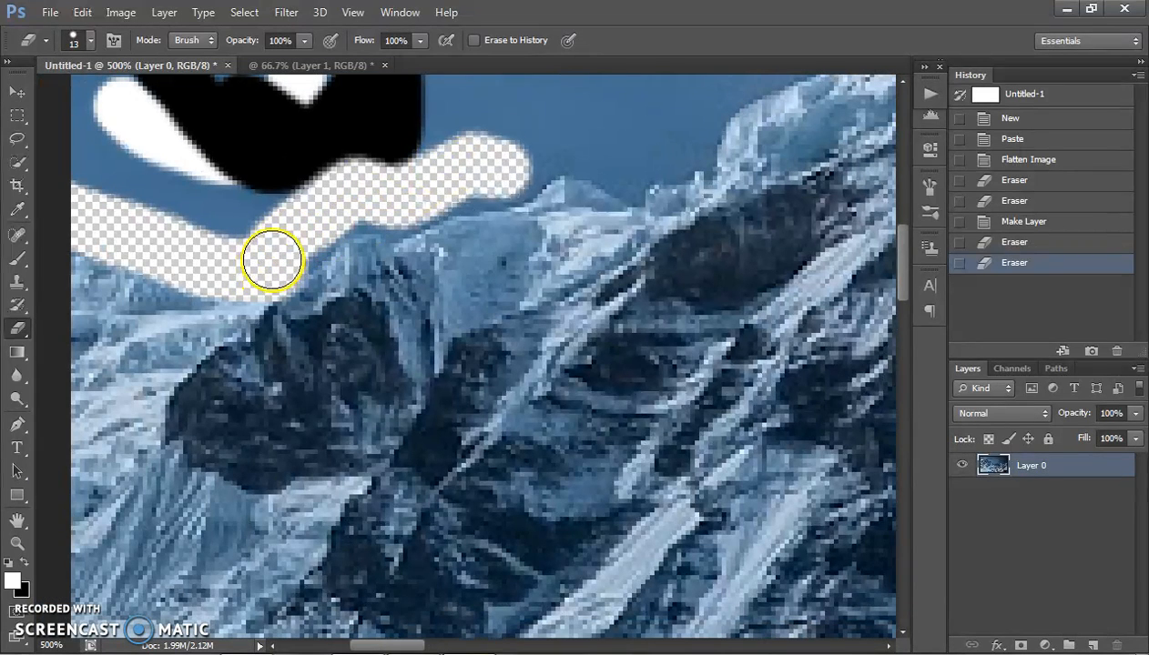
key("bracketleft")
key("bracketleft")
key("bracketleft")
mouse_move(296, 266)
left_mouse_down()
mouse_move(360, 219)
mouse_move(399, 229)
left_mouse_up()
mouse_move(464, 188)
left_mouse_down()
mouse_move(511, 201)
mouse_move(555, 162)
mouse_move(640, 199)
mouse_move(655, 167)
mouse_move(714, 170)
mouse_move(716, 131)
left_mouse_up()
- Erase a series of connected straight lines in the open sky above the left ridge
mouse_move(637, 129)
left_mouse_down()
mouse_move(620, 521)
mouse_move(506, 627)
mouse_move(506, 651)
left_mouse_up()
left_click(200, 241)
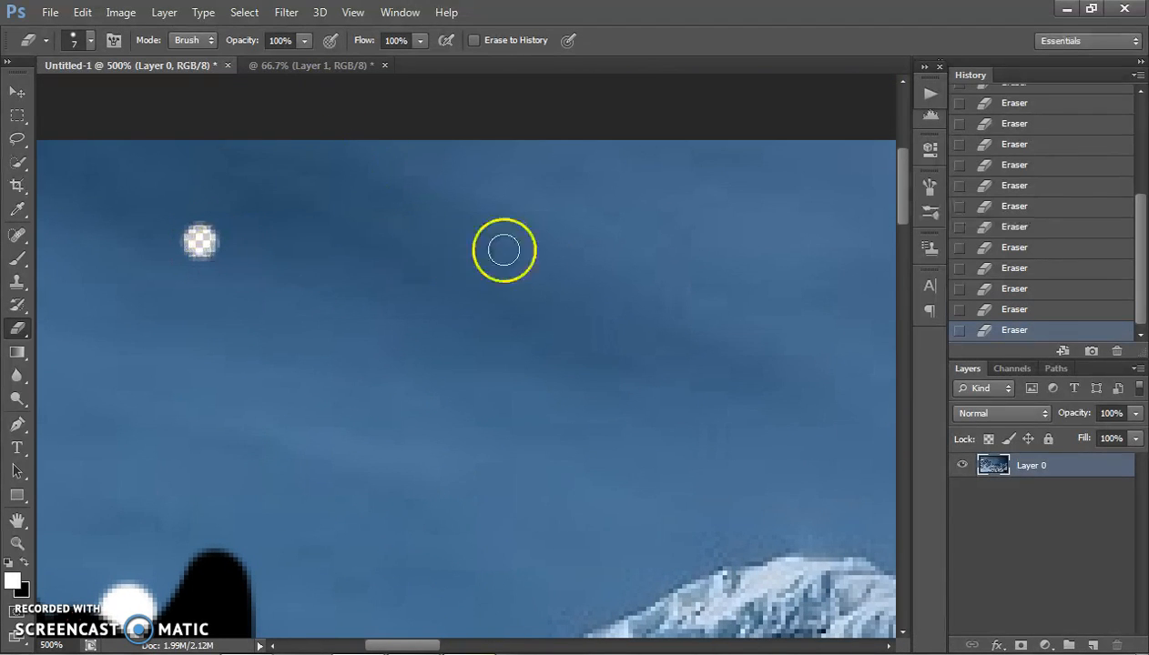
left_click(583, 248, "shift")
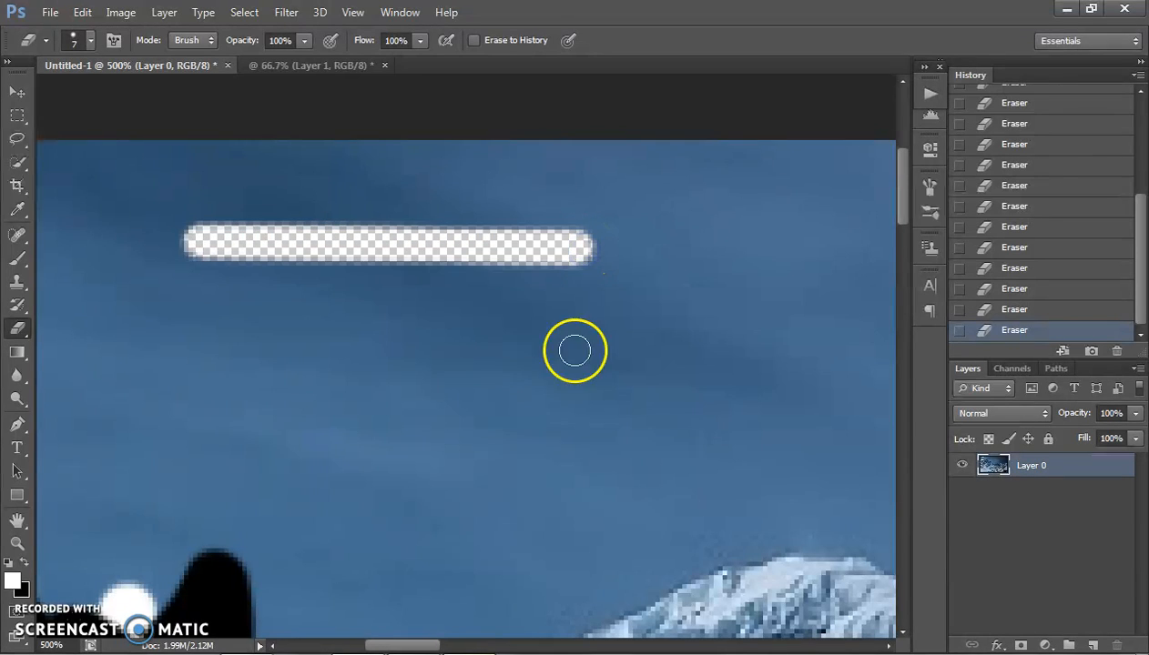
left_click(578, 394, "shift")
left_click(226, 390, "shift")
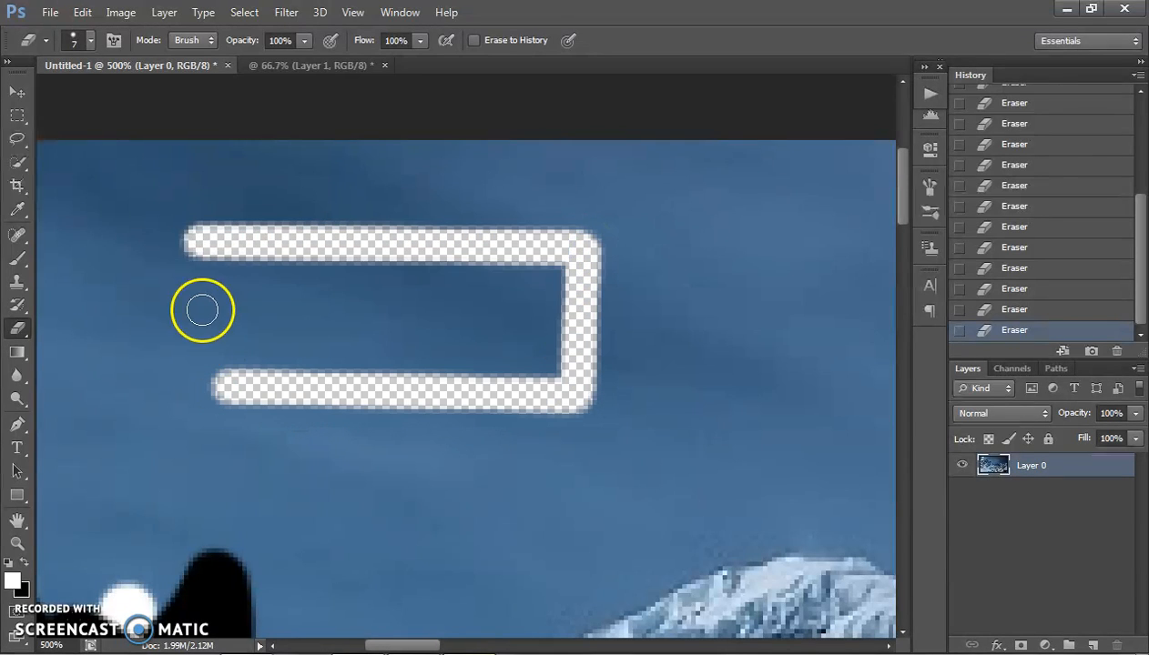
left_click(275, 306, "shift")
left_click(417, 499, "shift")
left_click(97, 333, "shift")
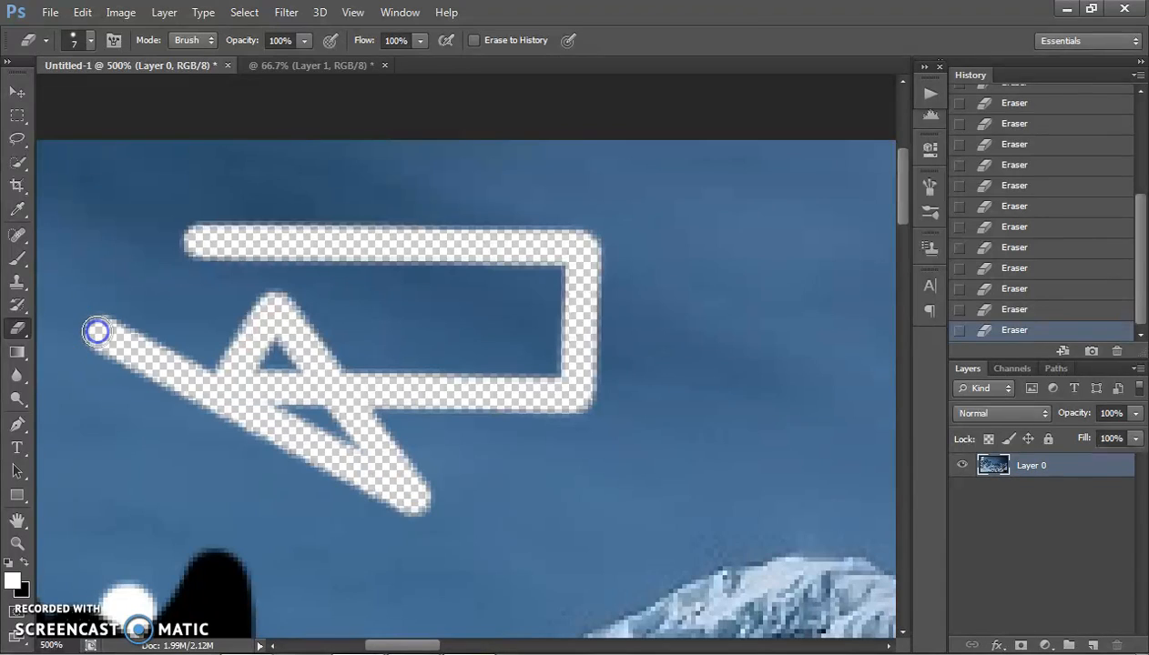
- Erase the sky along the main peak's summit with connected straight eraser strokes that follow the snow outline
left_click_drag(371, 513, 269, 229)
left_click_drag(352, 320, 198, 331)
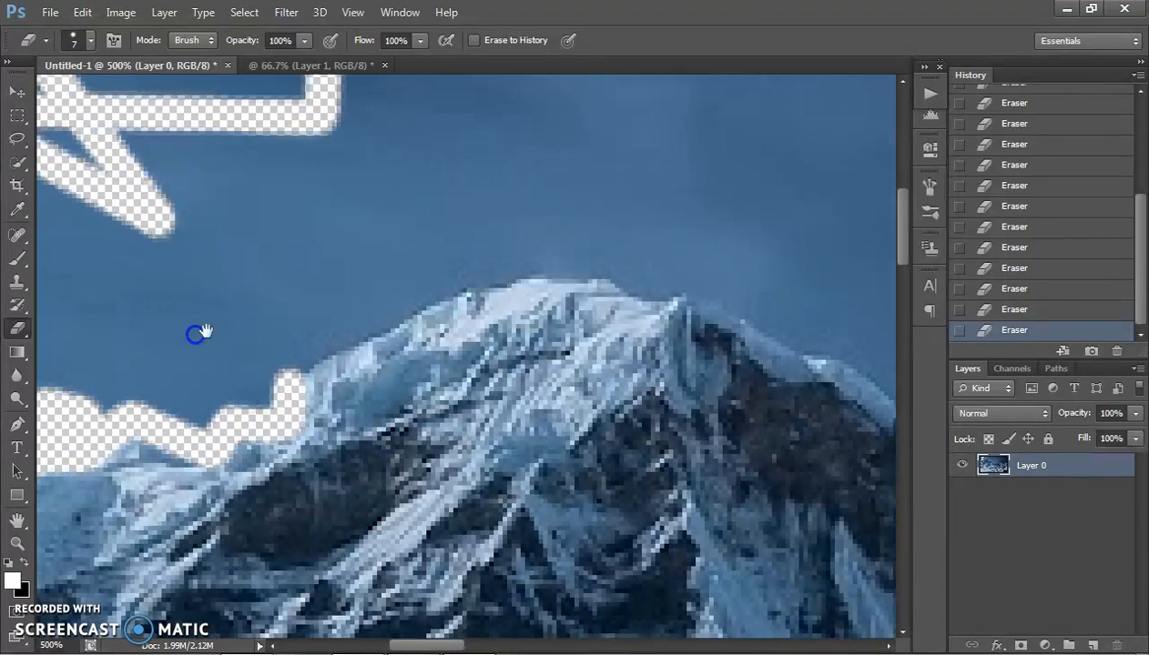
left_click_drag(289, 370, 288, 363)
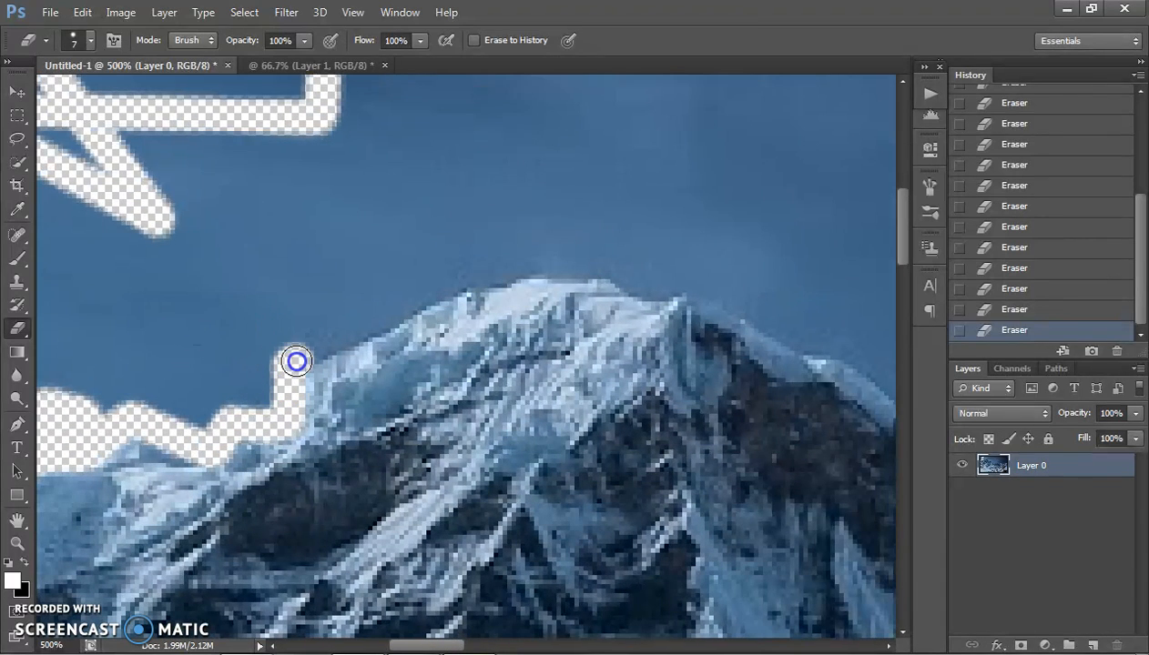
left_click(406, 305, "shift")
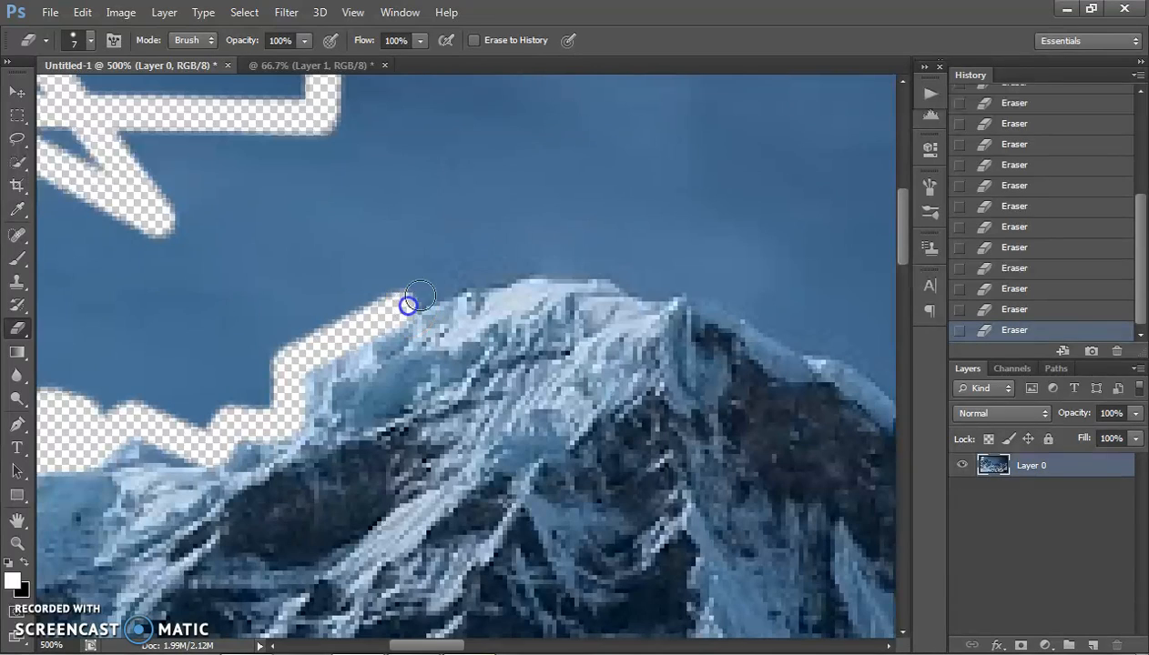
left_click(507, 262, "shift")
left_click(595, 260, "shift")
left_click(655, 284, "shift")
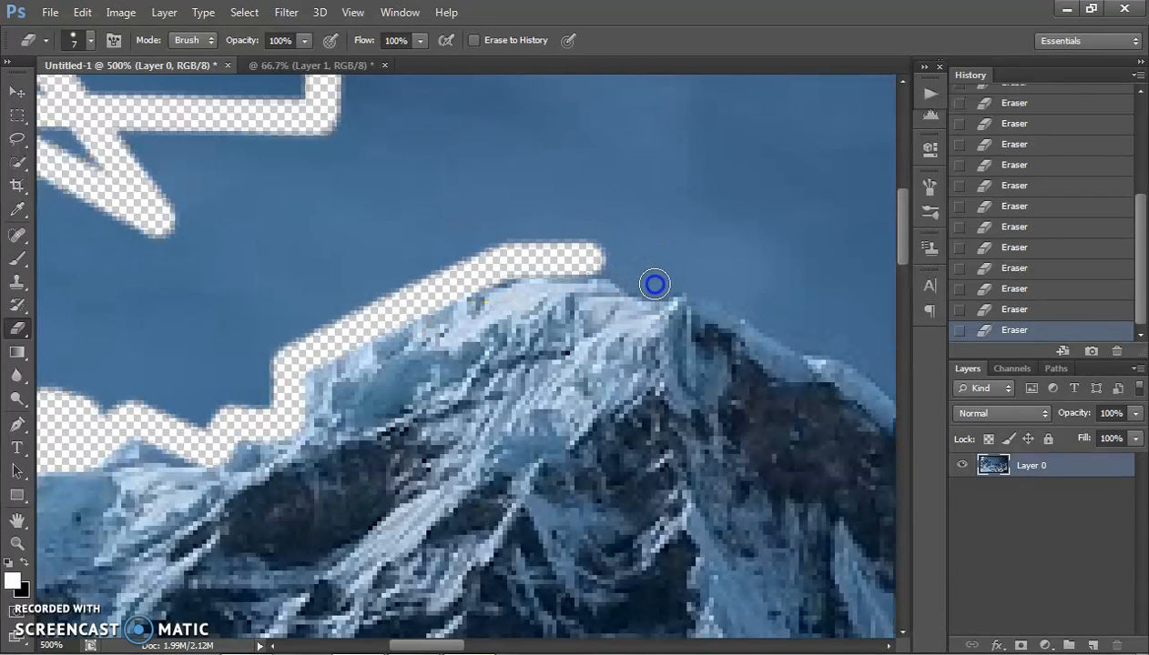
left_click(710, 286, "shift")
left_click(803, 347, "shift")
- Erase the sky along the main peak's right slope down to the dip before the second peak
key("space")
left_click_drag(793, 375, 353, 358)
left_click(410, 333, "shift")
left_click(464, 379, "shift")
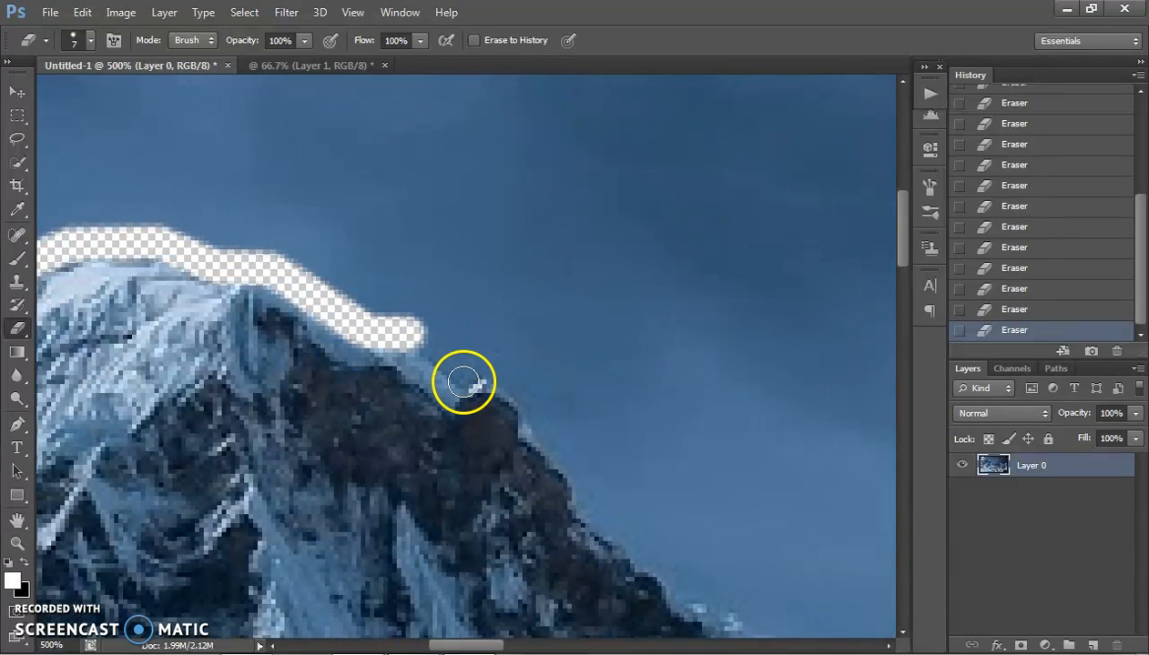
left_click(539, 435, "shift")
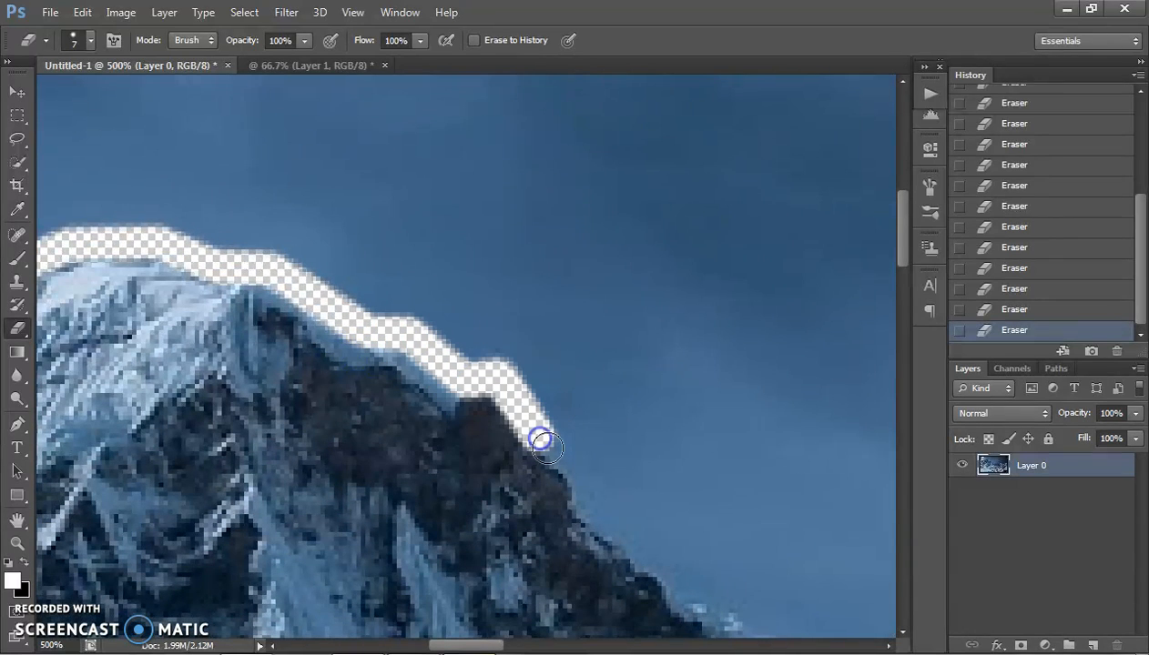
mouse_move(576, 472)
left_mouse_down()
mouse_move(591, 517)
mouse_move(567, 445)
mouse_move(345, 256)
mouse_move(477, 359)
left_mouse_up()
key("space")
left_click(574, 384)
left_click(608, 385, "shift")
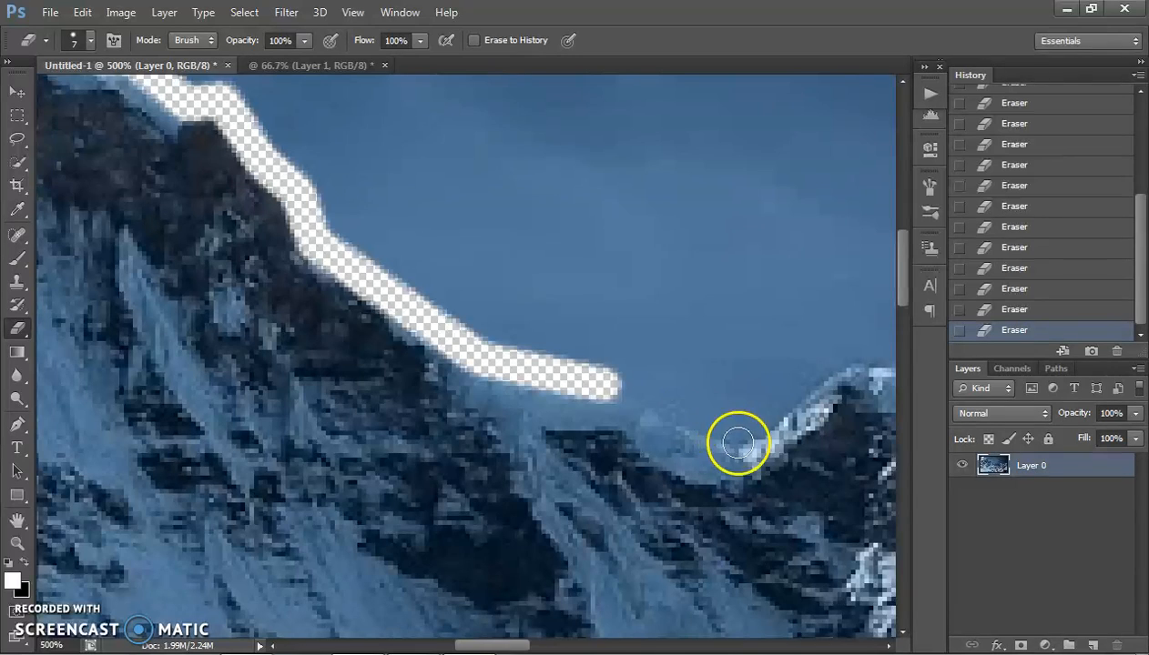
left_click(738, 442, "shift")
left_click_drag(693, 420, 739, 449)
- Erase the sky around the top of the second peak and onto the start of its right slope
key("space")
mouse_move(777, 412)
left_mouse_down()
mouse_move(676, 432)
mouse_move(534, 440)
left_mouse_up()
left_click(592, 393, "shift")
mouse_move(593, 393)
left_mouse_down()
mouse_move(627, 382)
mouse_move(694, 393)
mouse_move(771, 440)
left_mouse_up()
key("space")
mouse_move(792, 510)
left_mouse_down()
mouse_move(494, 366)
mouse_move(435, 355)
mouse_move(462, 358)
mouse_move(469, 397)
left_mouse_up()
left_click(568, 457, "shift")
- Erase the sky down the second peak's long right slope with connected straight strokes
key("space")
left_click_drag(602, 535, 339, 332)
left_click(408, 345, "shift")
left_click(416, 400, "shift")
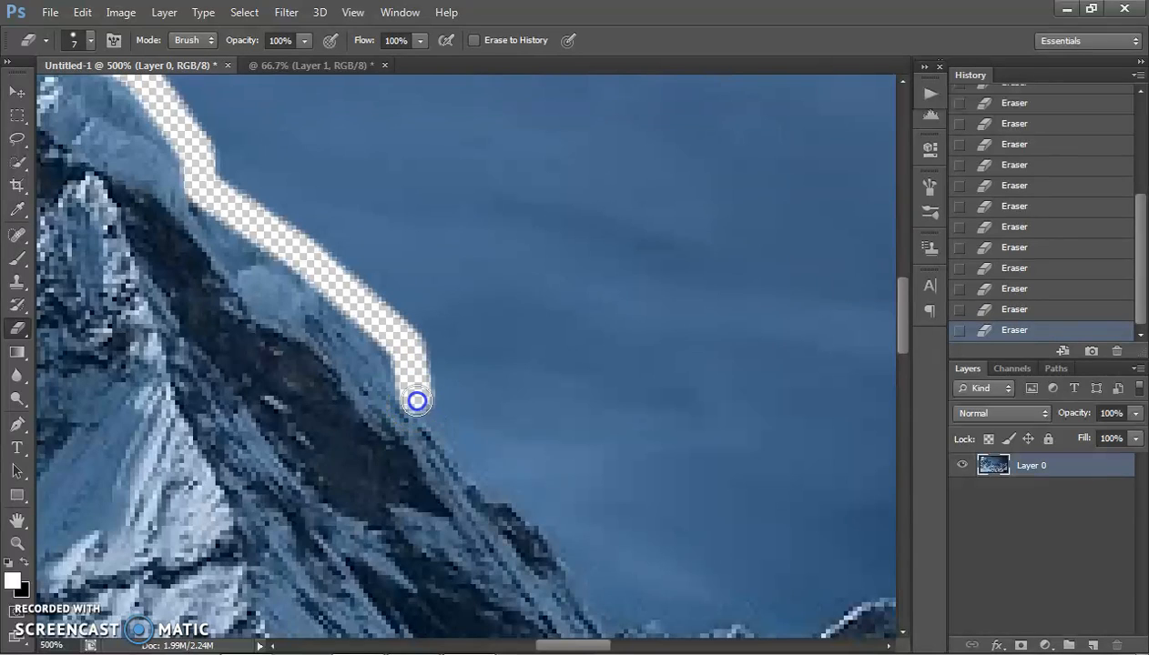
left_click(564, 533, "shift")
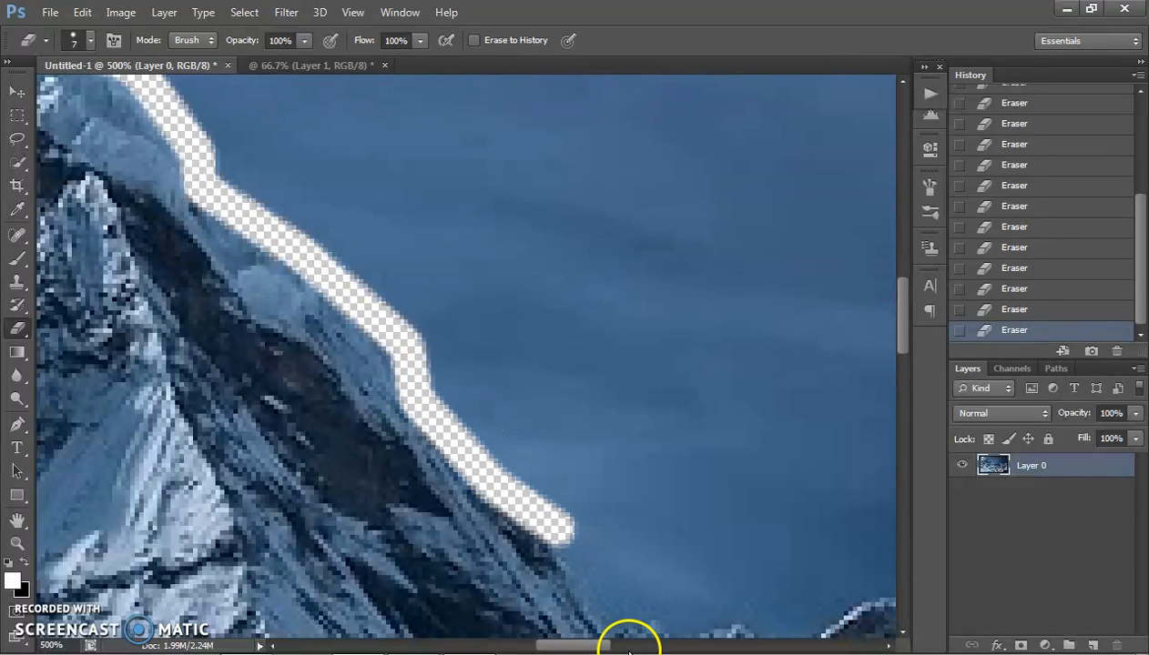
left_click(599, 609, "shift")
- Erase the sky through the valley at the slope's foot and up the first rocky rise on the far ridge
key("space")
mouse_move(631, 559)
left_mouse_down()
mouse_move(476, 391)
mouse_move(427, 371)
left_mouse_up()
left_click(443, 408, "shift")
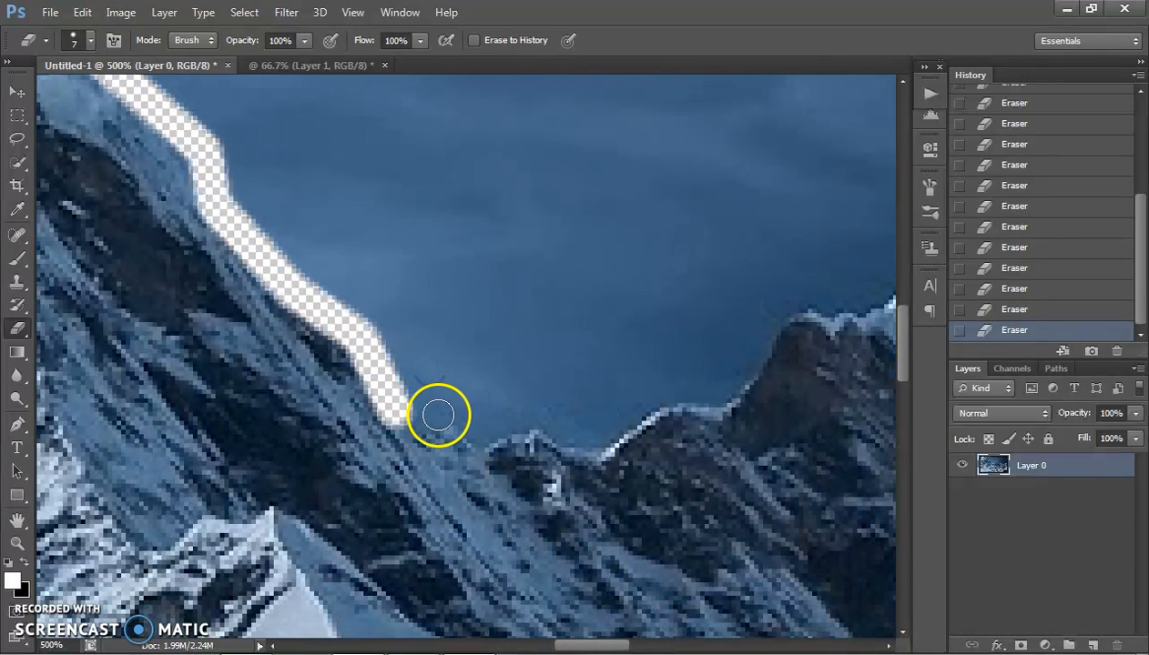
mouse_move(438, 405)
left_mouse_down()
mouse_move(486, 438)
mouse_move(534, 408)
left_mouse_up()
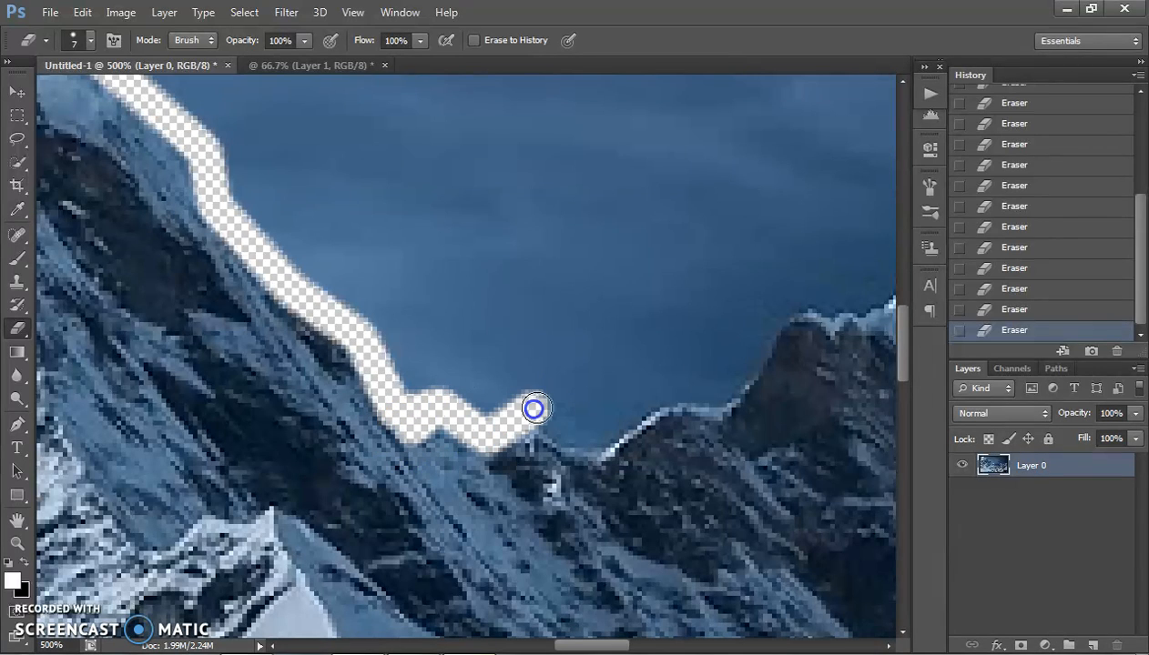
left_click(585, 442, "shift")
left_click_drag(620, 413, 657, 391)
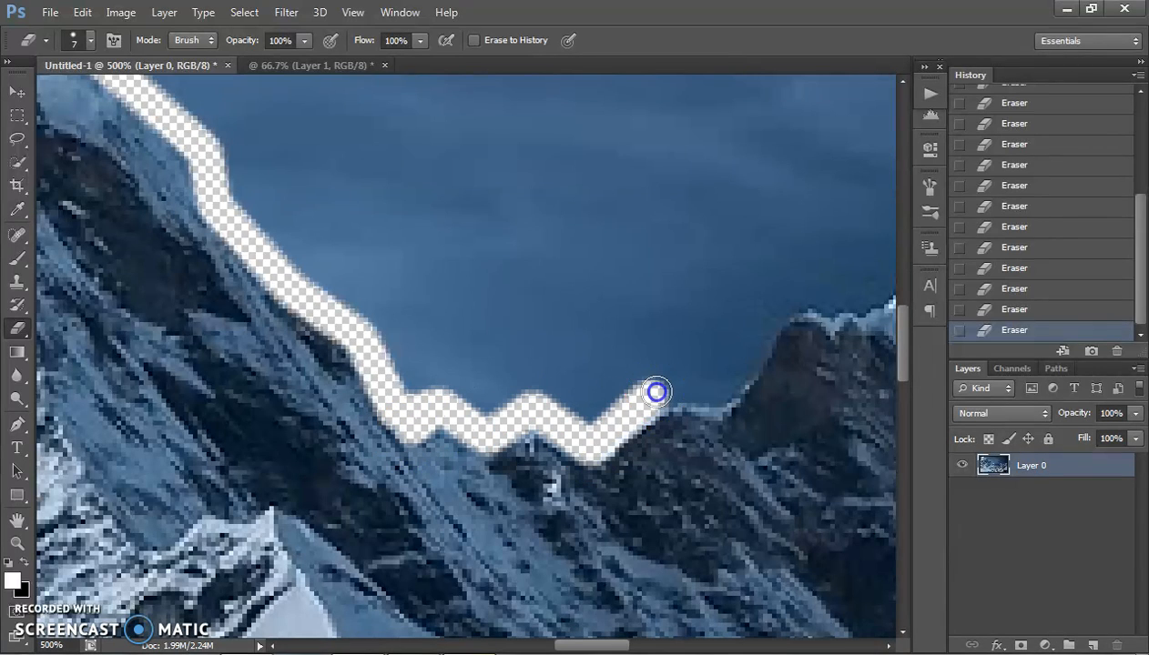
left_click(714, 392, "shift")
left_click(774, 312, "shift")
- Erase the sky along the far ridge from the first rocky rise up to the tall middle peak
mouse_move(775, 312)
left_mouse_down()
mouse_move(531, 331)
mouse_move(608, 317)
mouse_move(670, 256)
mouse_move(480, 244)
left_mouse_up()
left_click(479, 246, "shift")
left_click(488, 301, "shift")
left_click(569, 238, "shift")
left_click(684, 191, "shift")
mouse_move(685, 191)
left_mouse_down()
mouse_move(667, 263)
mouse_move(337, 283)
left_mouse_up()
left_click(407, 279, "shift")
mouse_move(479, 268)
left_mouse_down()
mouse_move(554, 257)
mouse_move(661, 178)
left_mouse_up()
- Erase the sky from the tall middle peak across the jagged ridge and over the dark pointed peak
mouse_move(758, 262)
left_mouse_down()
mouse_move(710, 313)
mouse_move(343, 295)
mouse_move(341, 246)
left_mouse_up()
mouse_move(314, 205)
left_mouse_down()
mouse_move(351, 223)
mouse_move(435, 226)
left_mouse_up()
left_click_drag(501, 274, 606, 218)
mouse_move(662, 251)
left_mouse_down()
mouse_move(682, 258)
mouse_move(770, 191)
left_mouse_up()
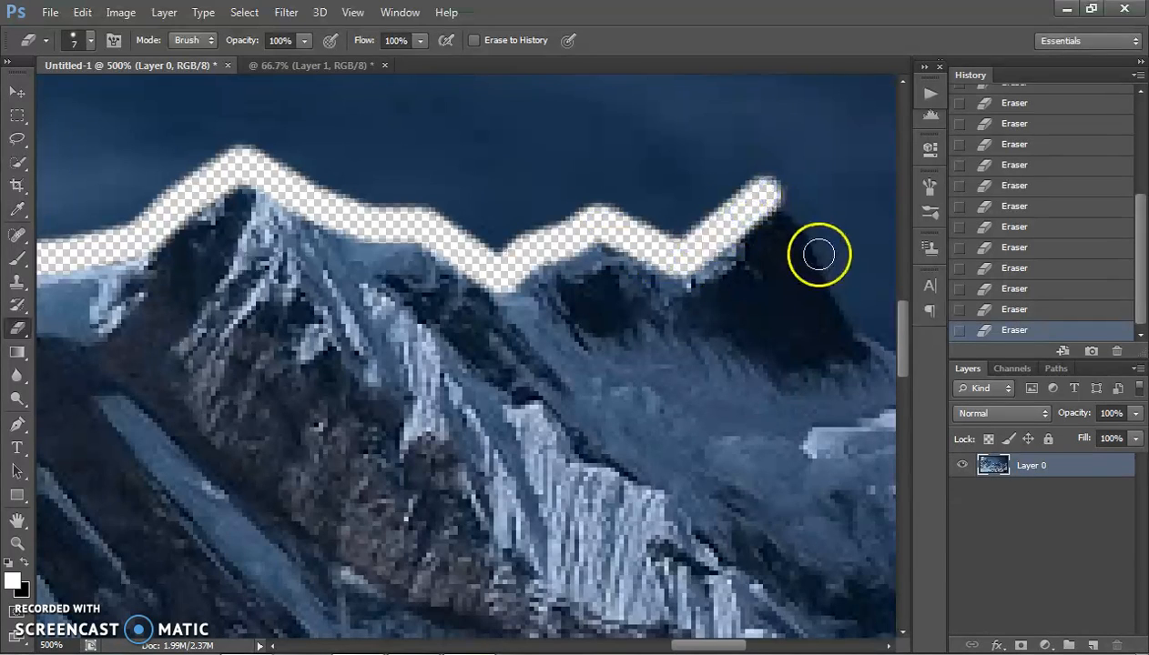
left_click(819, 255, "shift")
left_click(846, 309, "shift")
- Erase the sky from the dark pointed peak along the snowy slope to the image's right edge
mouse_move(776, 346)
left_mouse_down()
mouse_move(618, 343)
mouse_move(398, 304)
left_mouse_up()
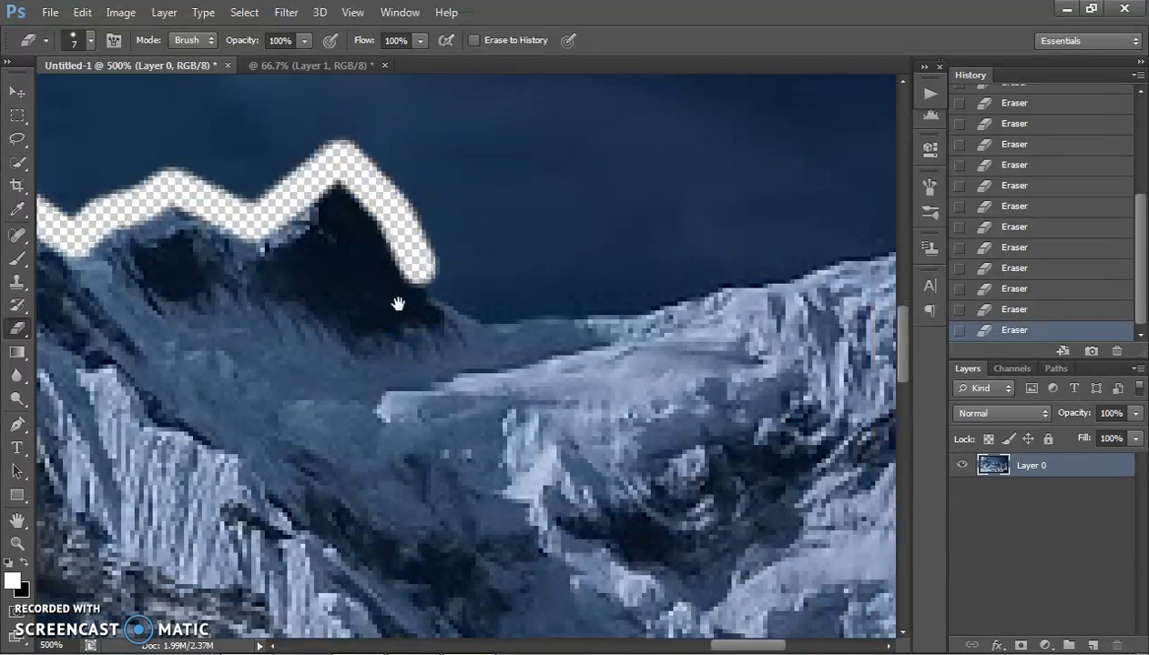
left_click(483, 315, "shift")
left_click(650, 304, "shift")
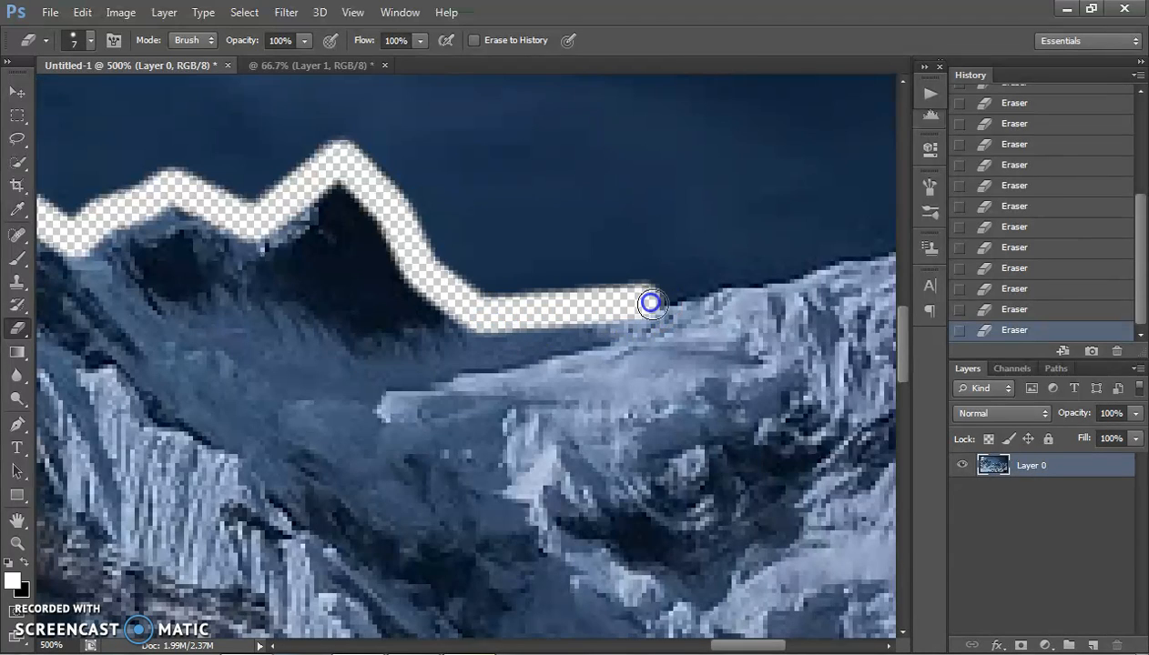
mouse_move(650, 304)
left_mouse_down()
mouse_move(636, 336)
mouse_move(270, 341)
left_mouse_up()
left_click(344, 276, "shift")
mouse_move(427, 254)
left_mouse_down()
mouse_move(509, 232)
mouse_move(716, 123)
left_mouse_up()
- Enlarge the eraser brush to 80 and erase all the remaining sky above the mountain outline
key("ctrl+0")
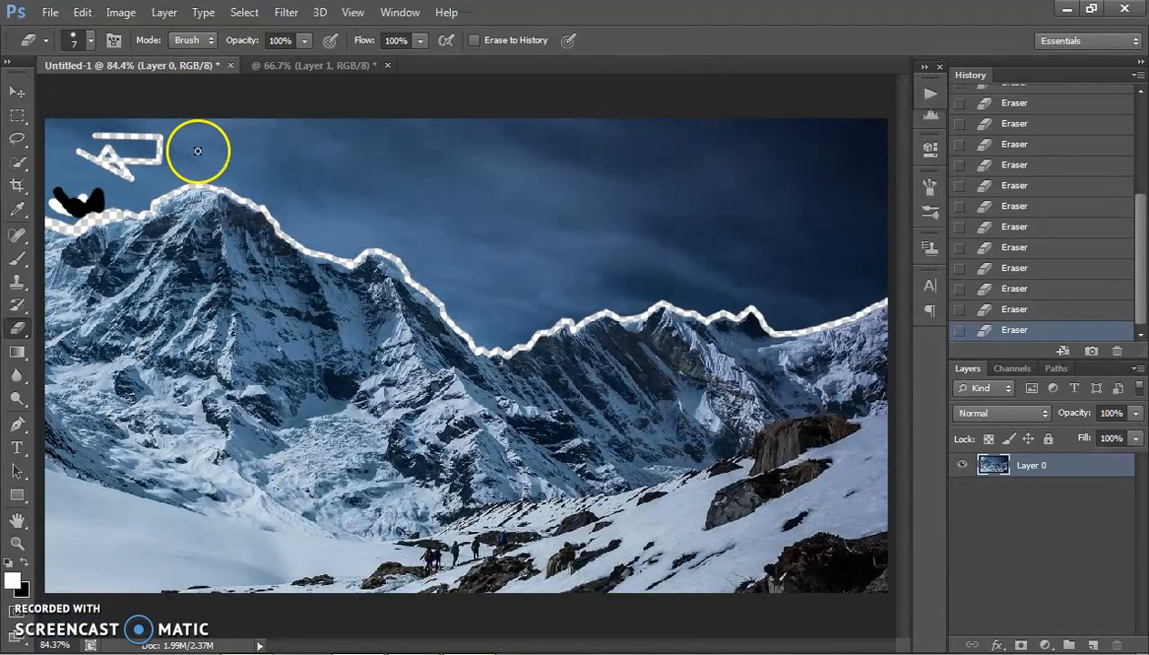
key("bracketright")
key("bracketright")
key("bracketright")
key("bracketright")
key("bracketright")
key("bracketright")
key("bracketright")
key("bracketright")
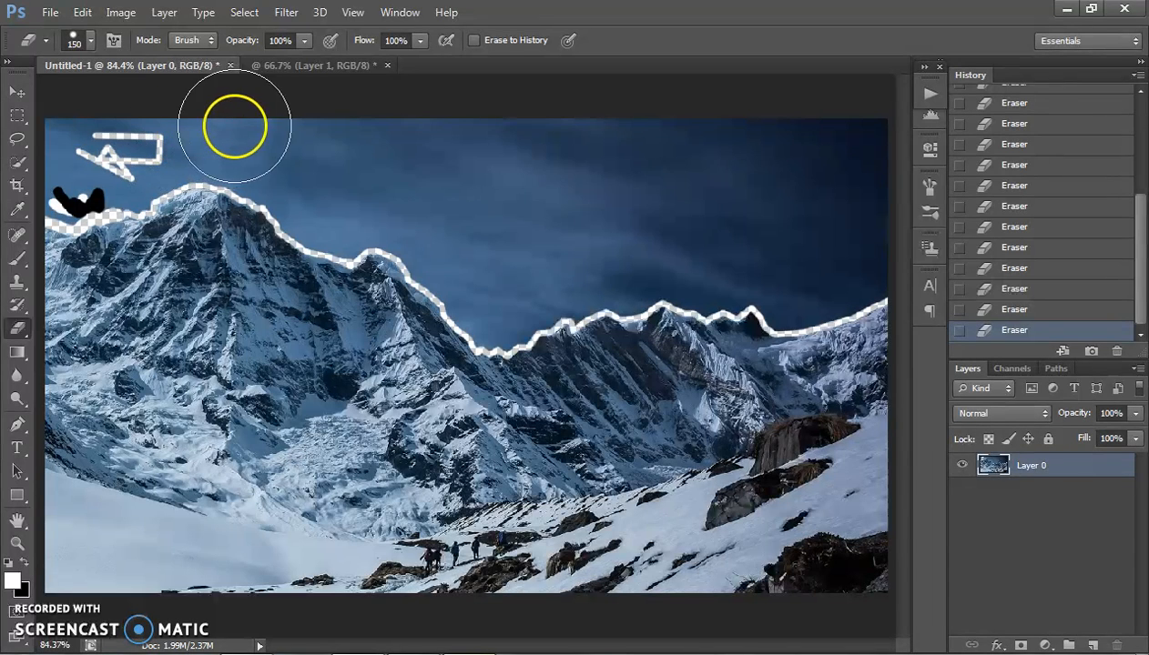
key("bracketleft")
mouse_move(236, 125)
left_mouse_down()
mouse_move(63, 137)
mouse_move(72, 134)
mouse_move(76, 152)
mouse_move(332, 136)
mouse_move(684, 138)
mouse_move(534, 196)
mouse_move(620, 214)
mouse_move(440, 163)
mouse_move(412, 215)
mouse_move(277, 166)
left_mouse_up()
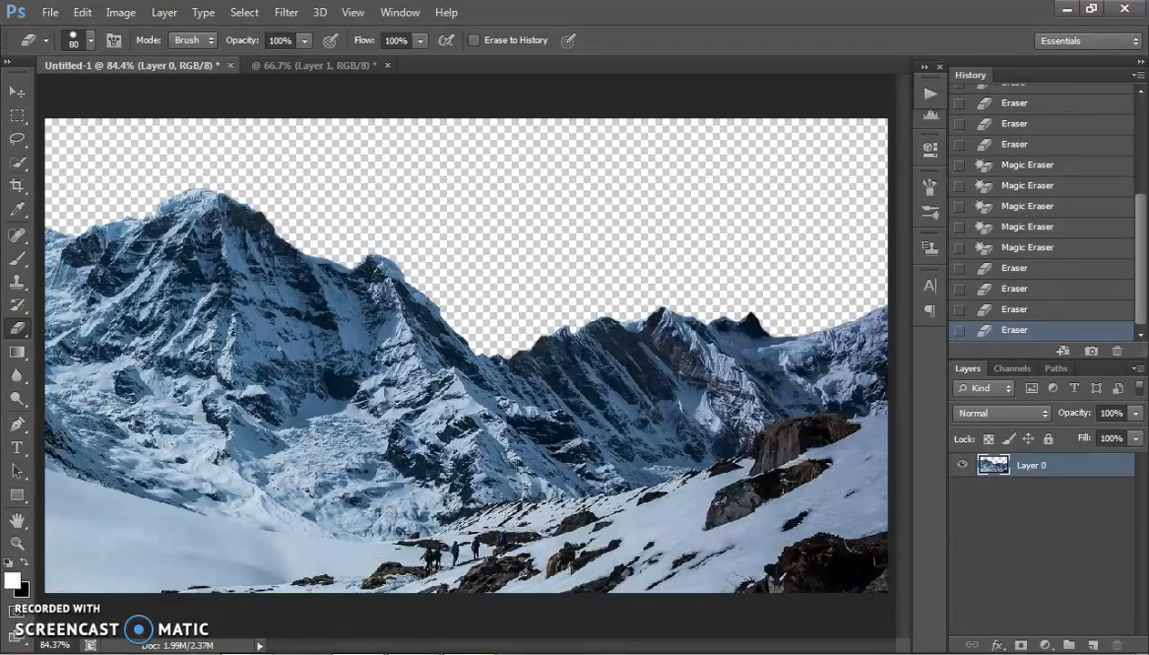
- Save the mountain image as a PSD in the personal desktop folder, named last name plus Image, with maximum compatibility
left_click(50, 12)
left_click(73, 228)
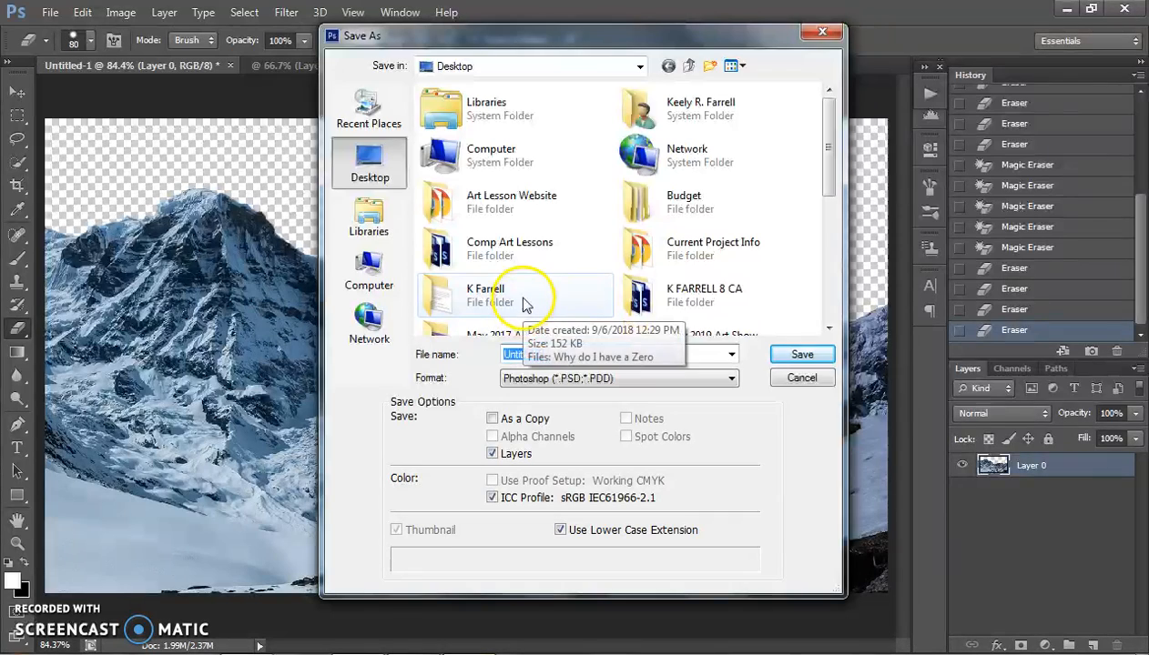
double_click(524, 303)
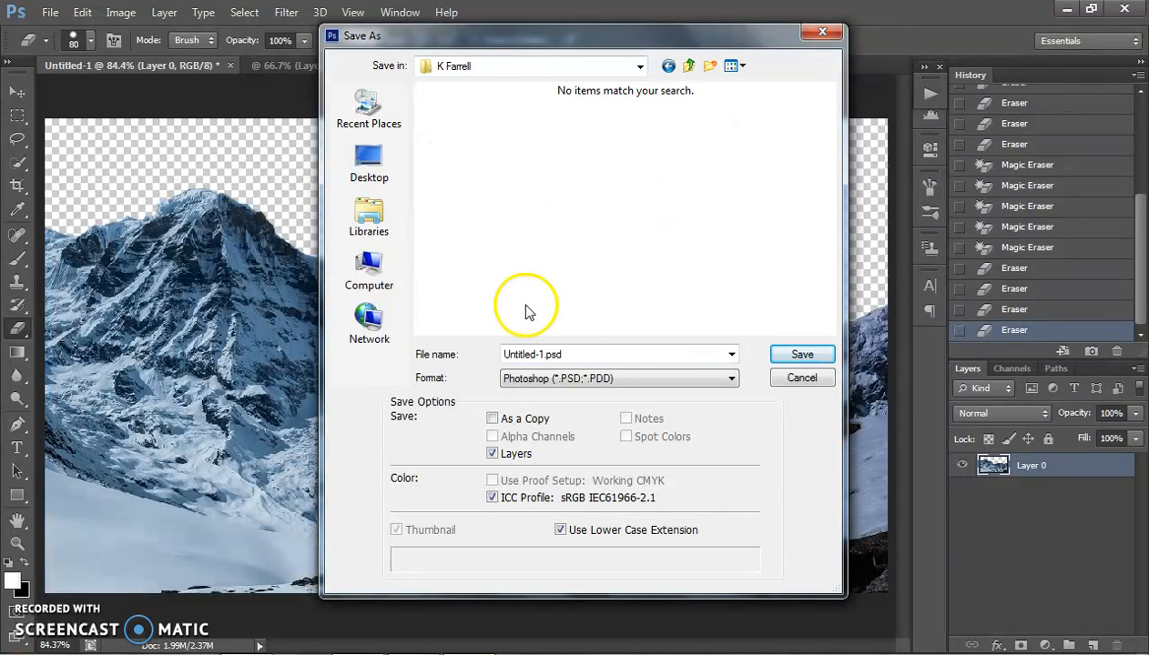
left_click(579, 353)
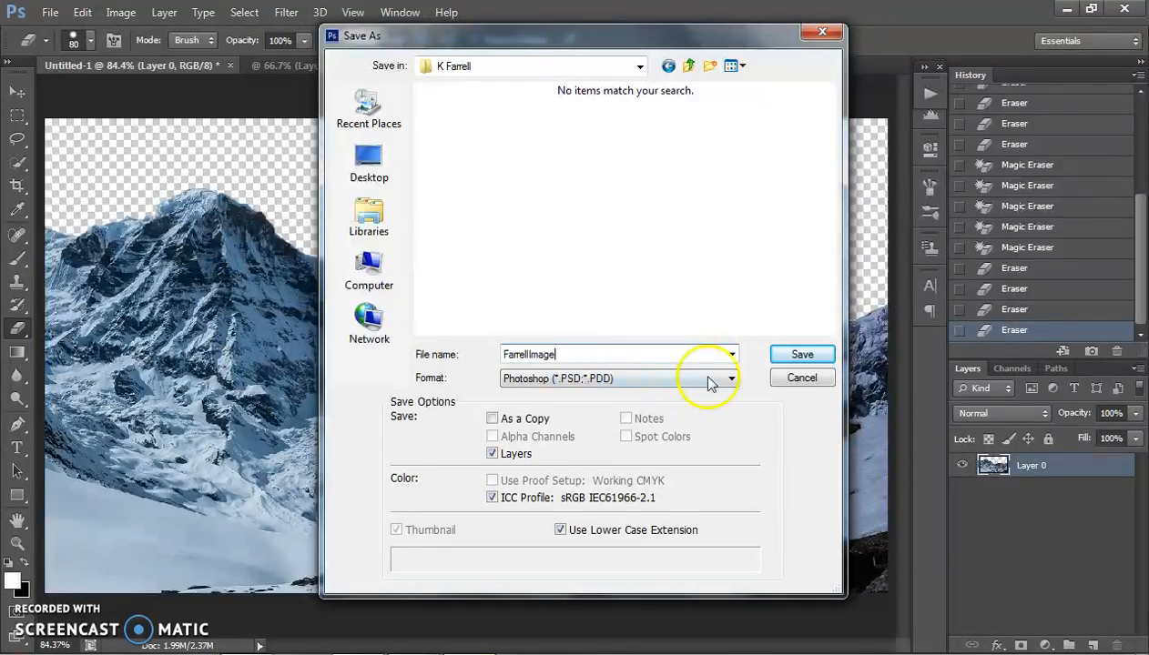
left_click(785, 354)
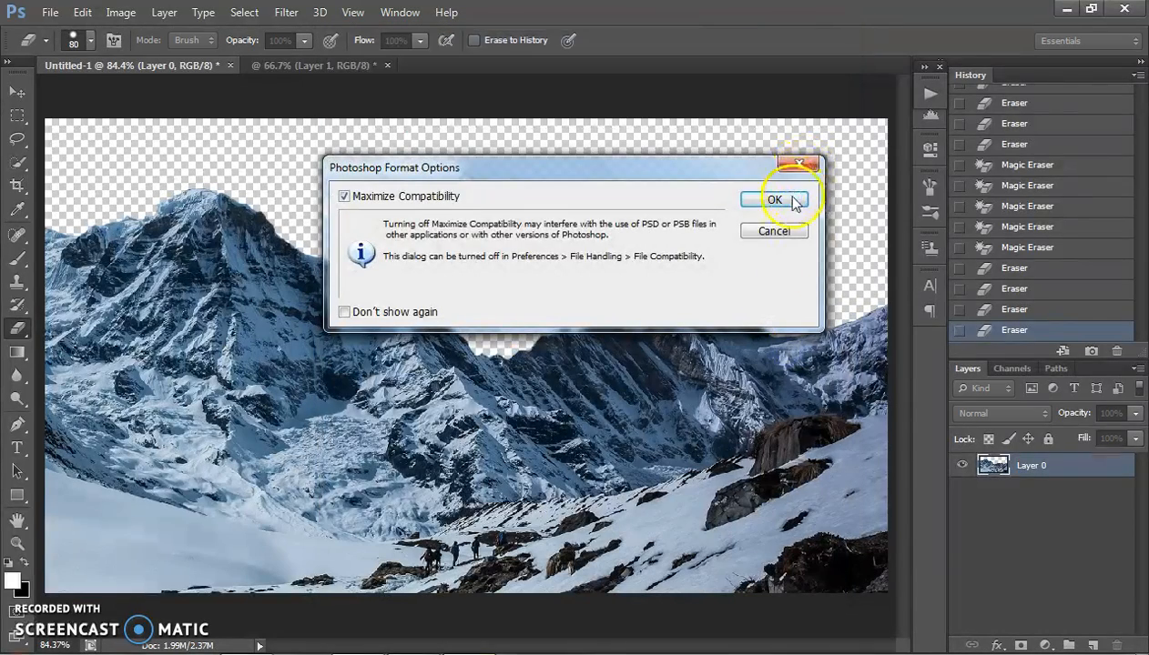
left_click(792, 200)
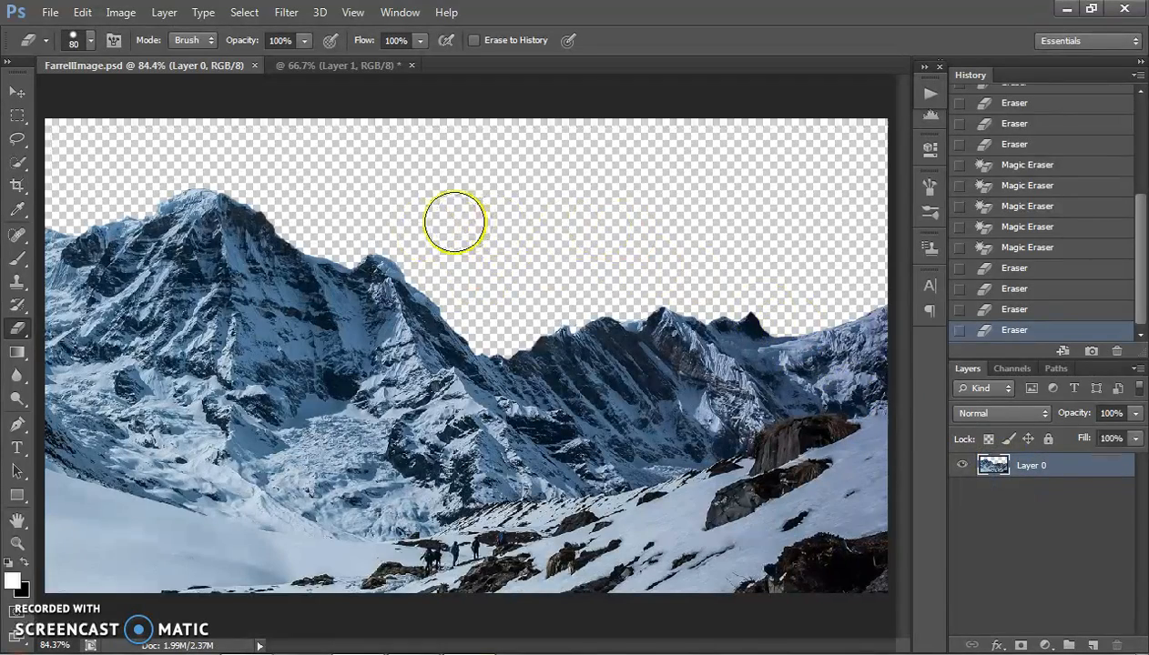
- Check the sky instructions in the browser's Google Doc, and save the sunset image in Photoshop as SKY.psd with maximum compatibility
left_click(251, 653)
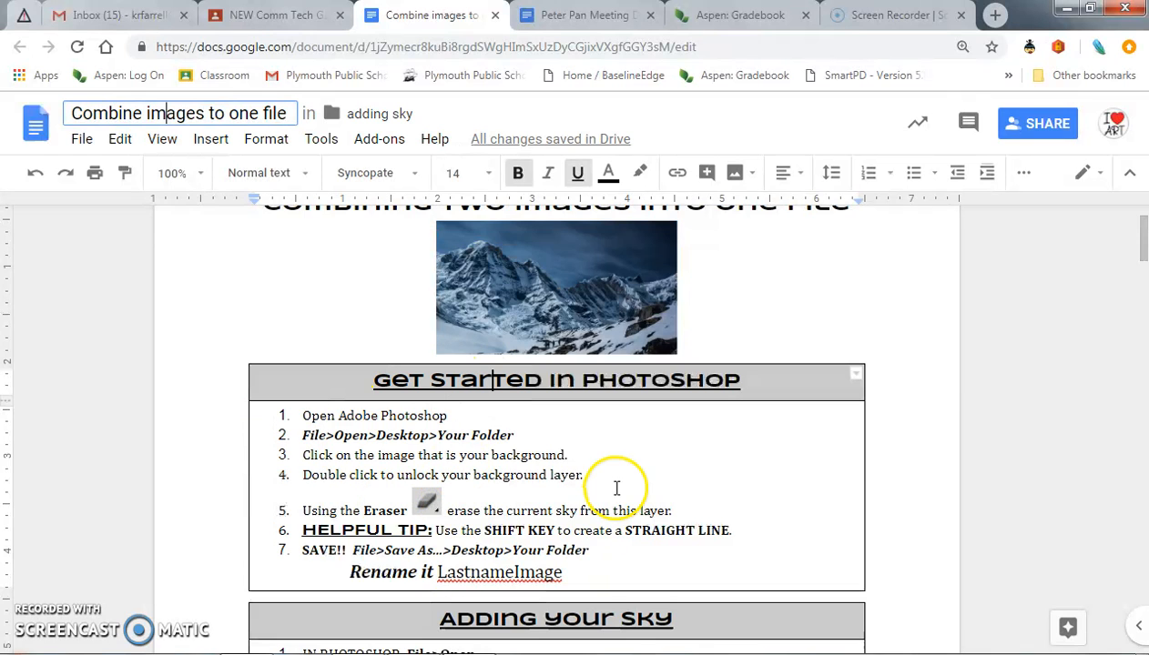
scroll(616, 489, "down", 4)
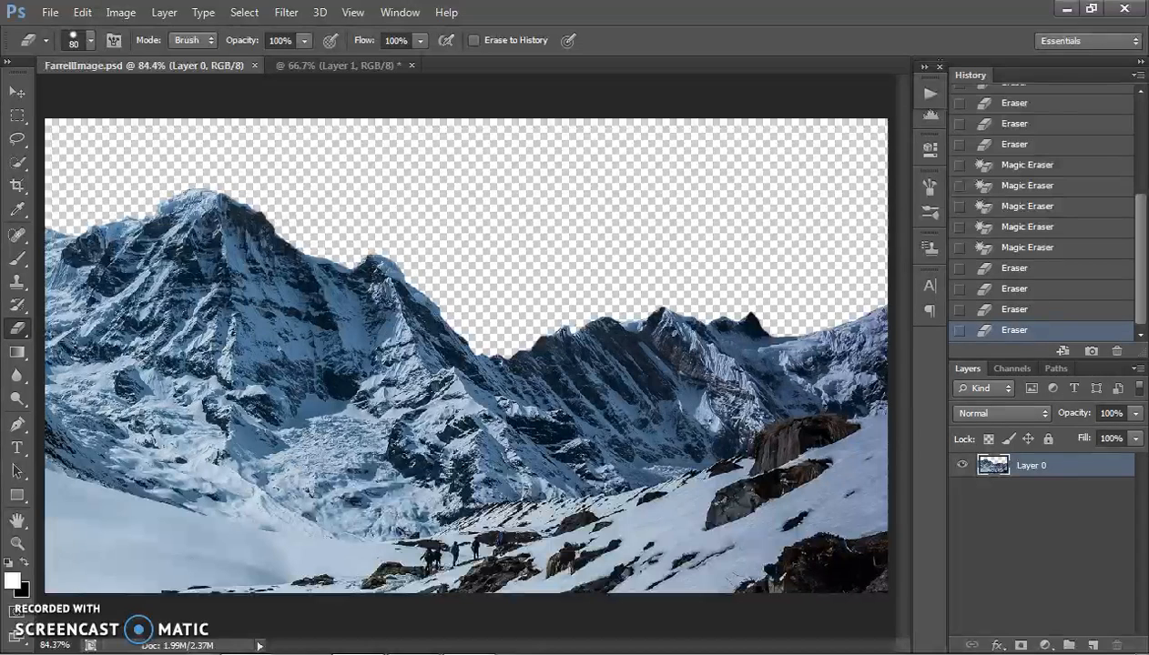
left_click(315, 68)
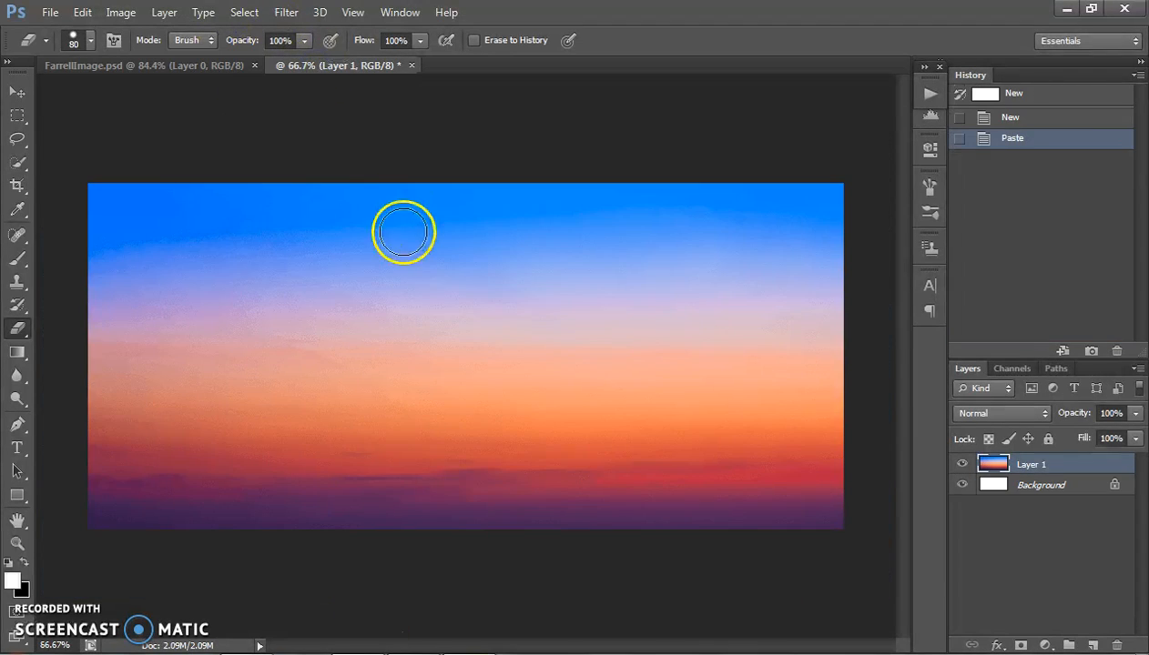
left_click(48, 13)
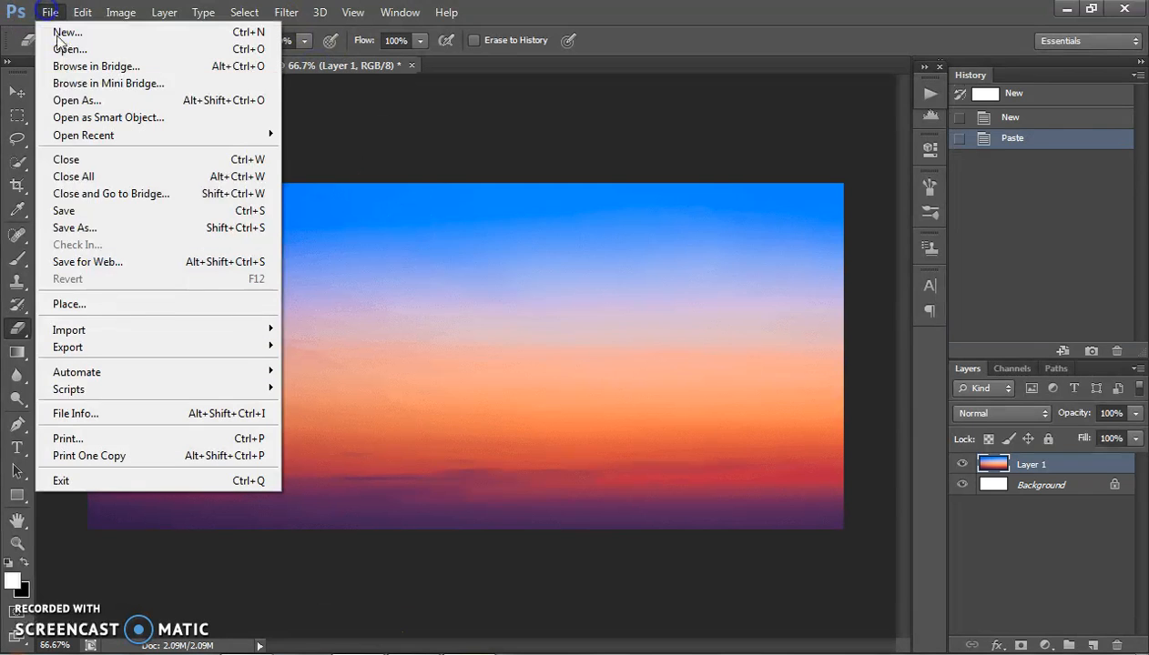
left_click(85, 228)
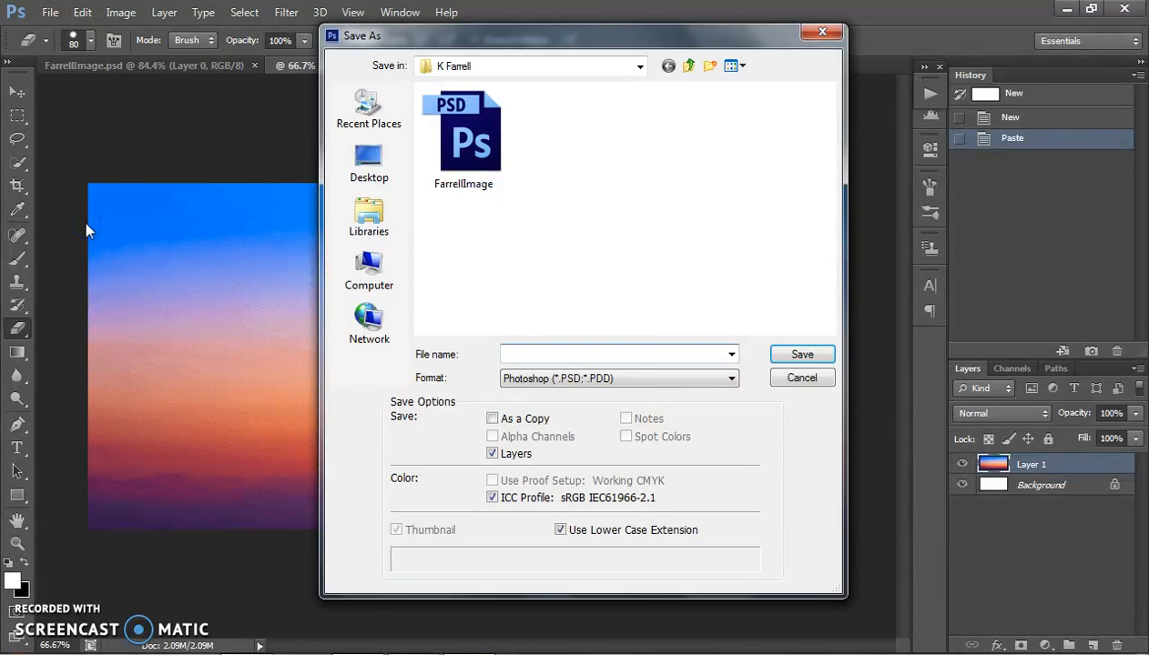
type("SKY")
key("Return")
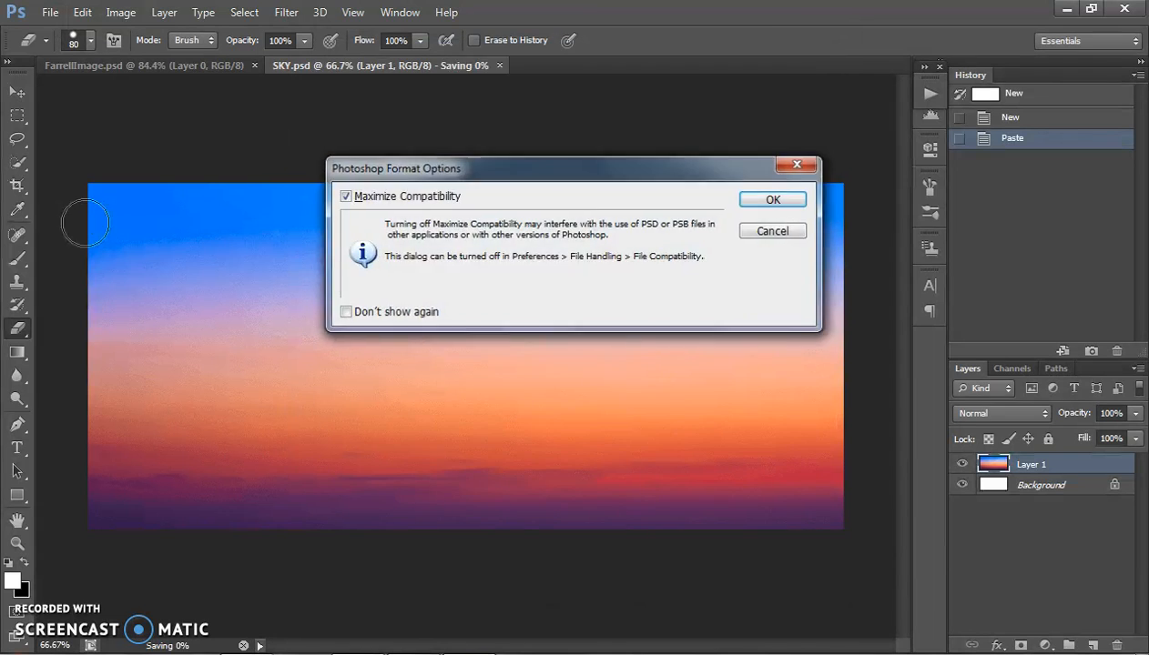
key("Return")
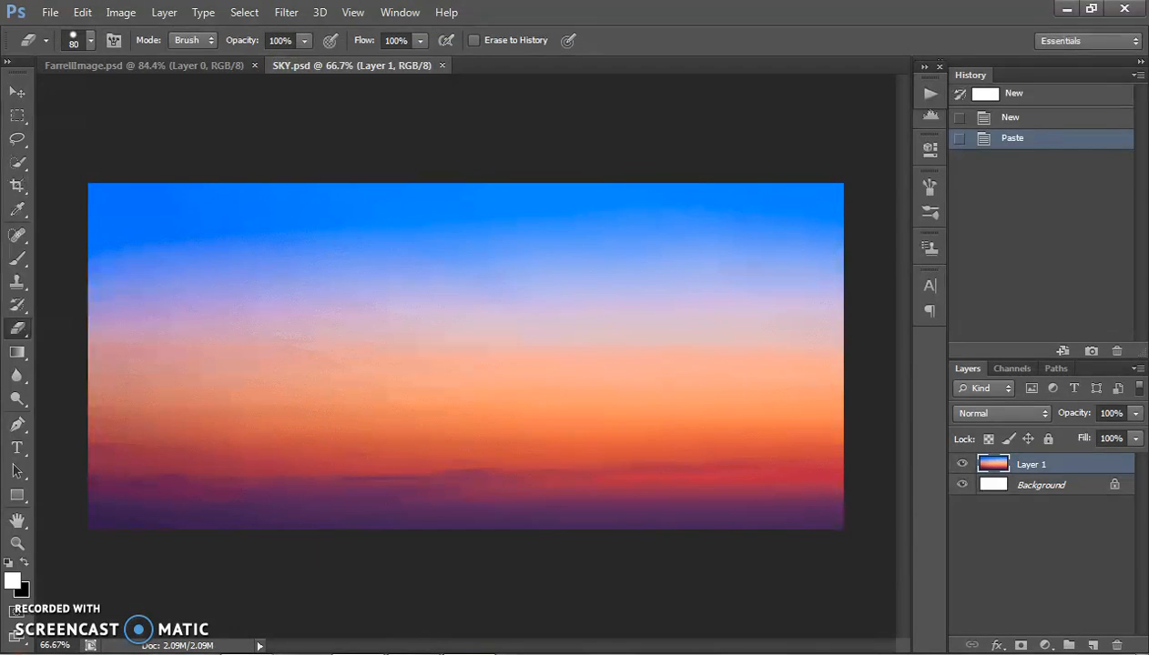
- Copy the entire SKY canvas into the mountain document and move the pasted sky up to the canvas's top edge
key("alt+Tab")
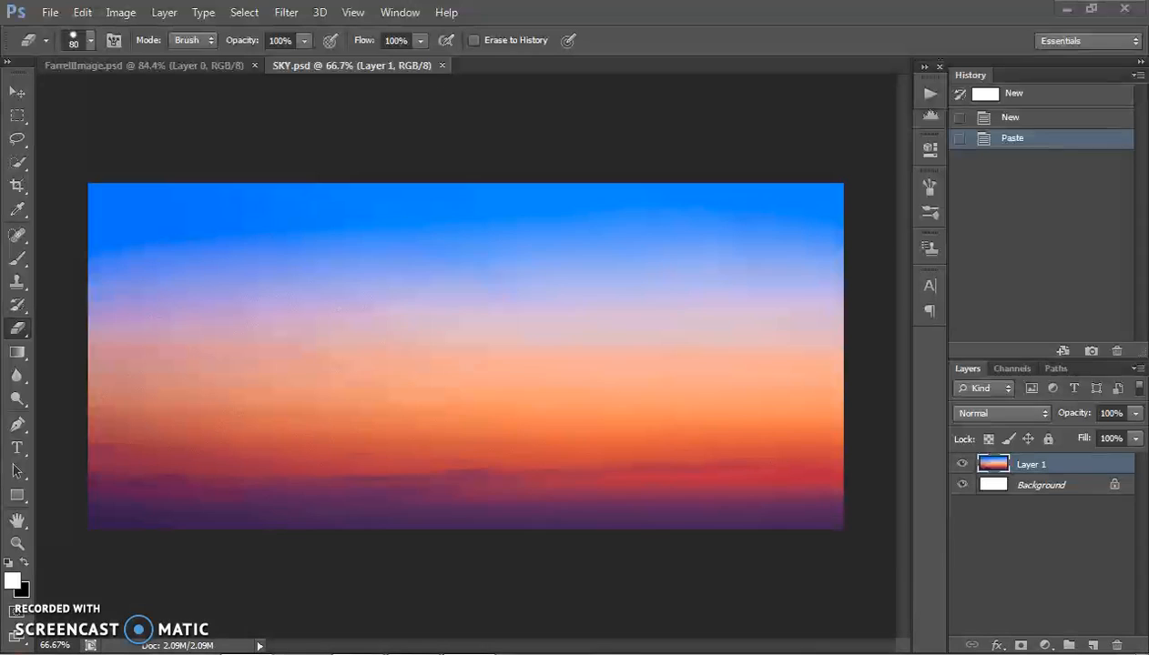
key("ctrl+a")
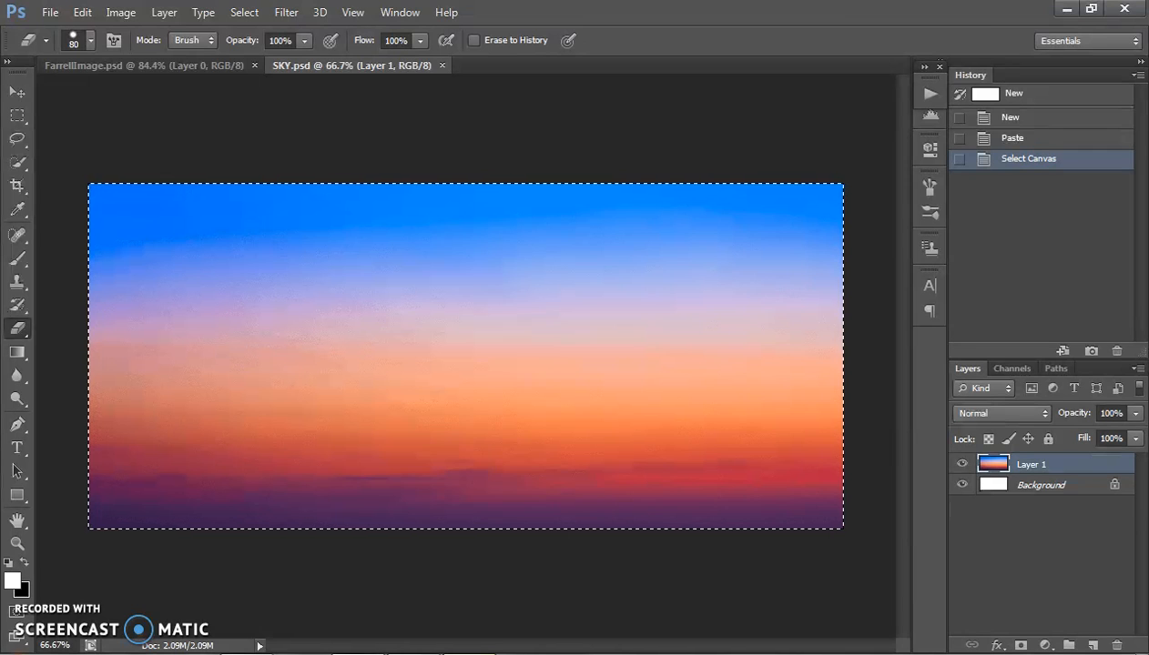
left_click(104, 65)
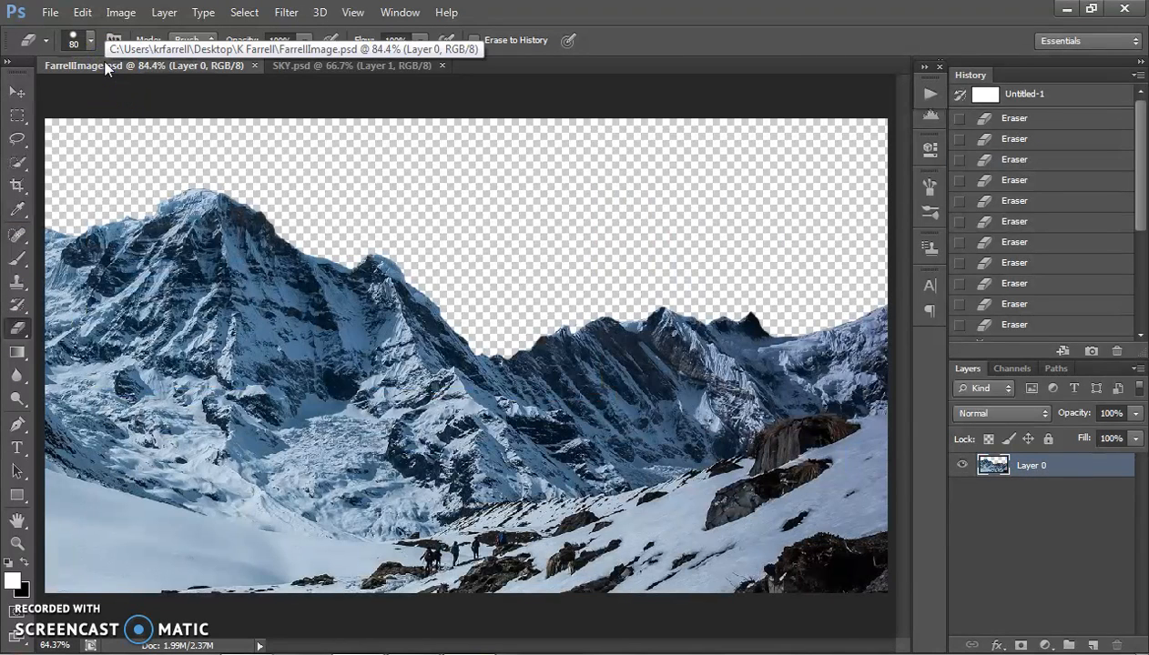
key("ctrl+v")
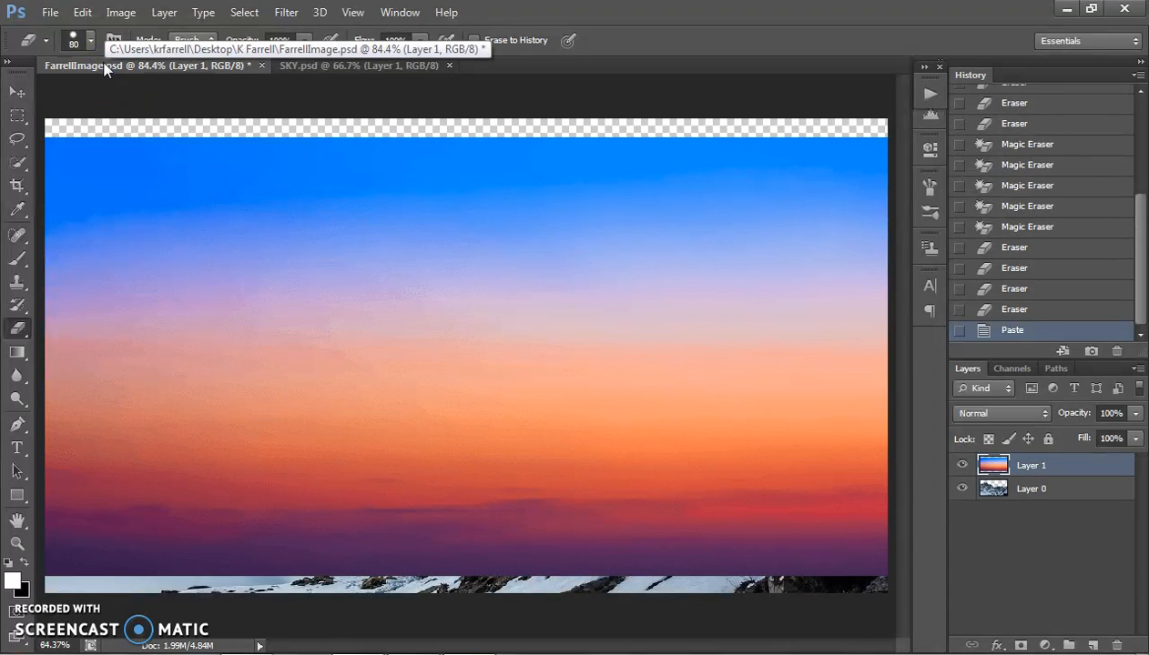
left_click(18, 93)
left_click_drag(138, 256, 137, 237)
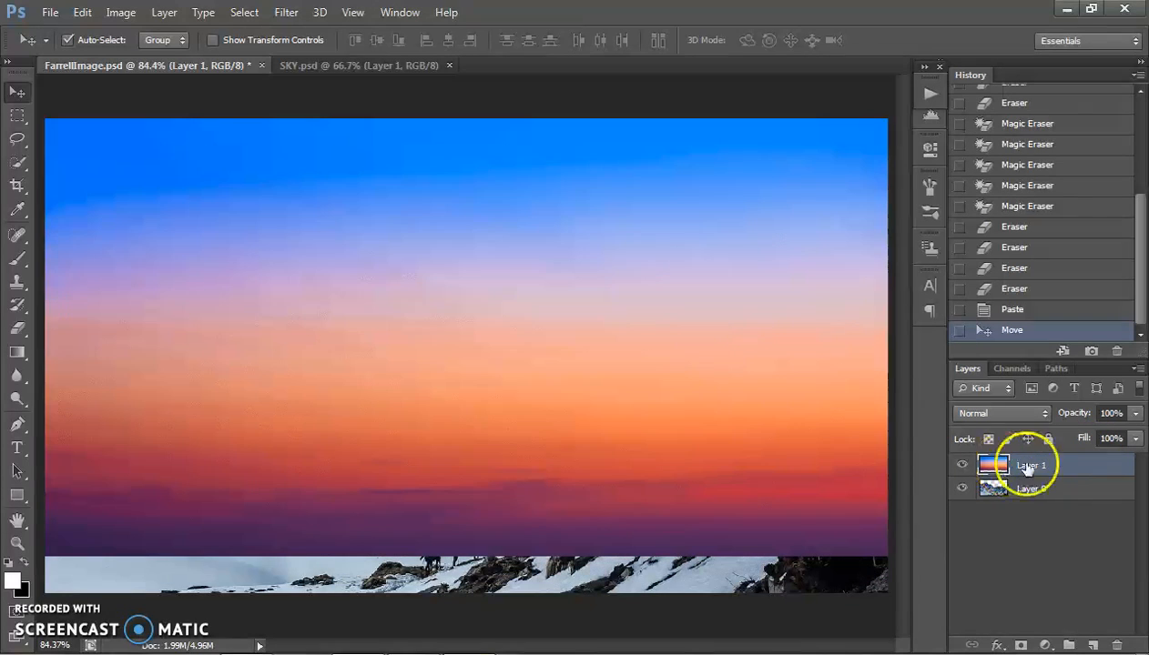
- Reorder the layers so the mountain image sits above the sky, and rename them Mountains and Sky
left_click_drag(1036, 491, 1036, 467)
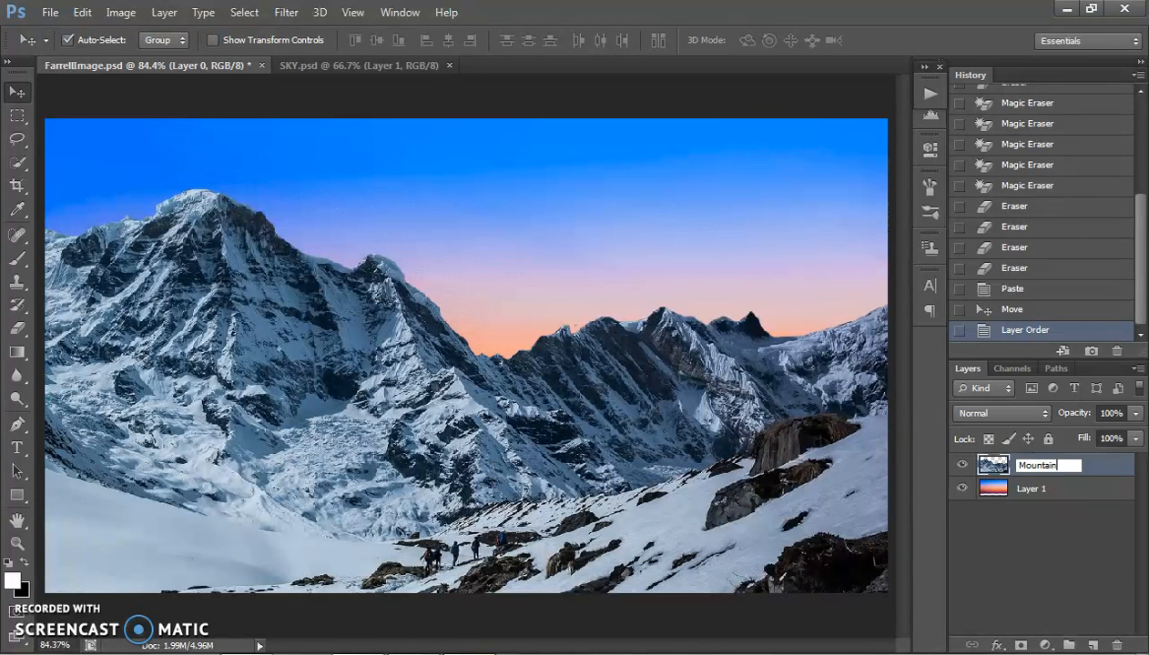
type("s")
key("Tab")
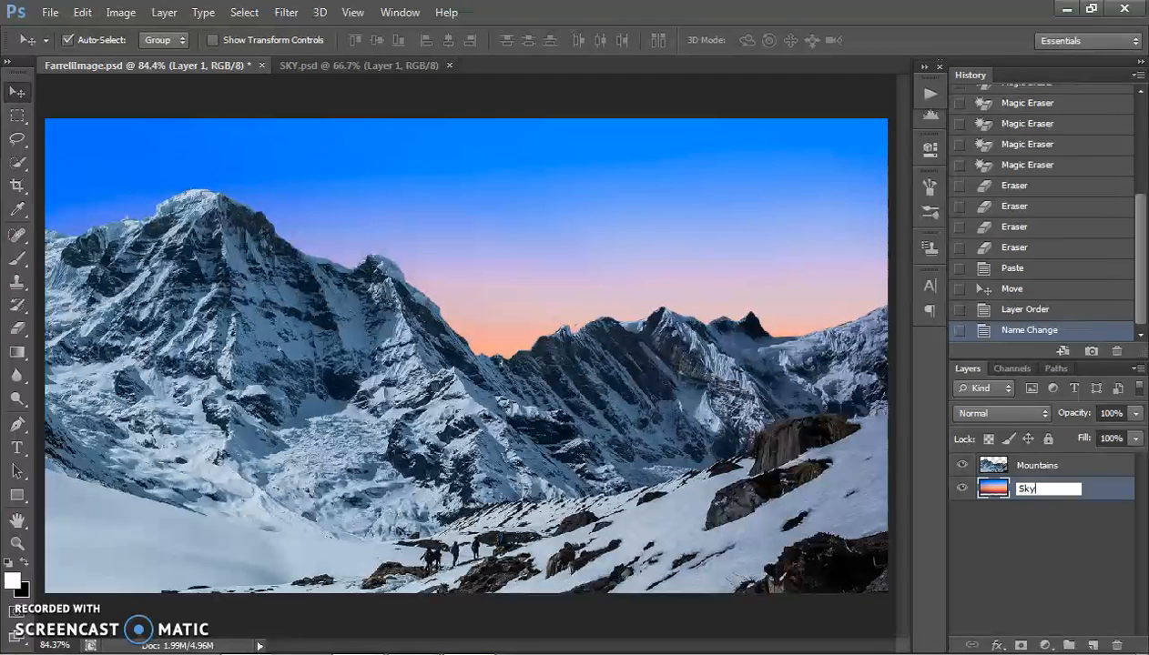
left_click(16, 98)
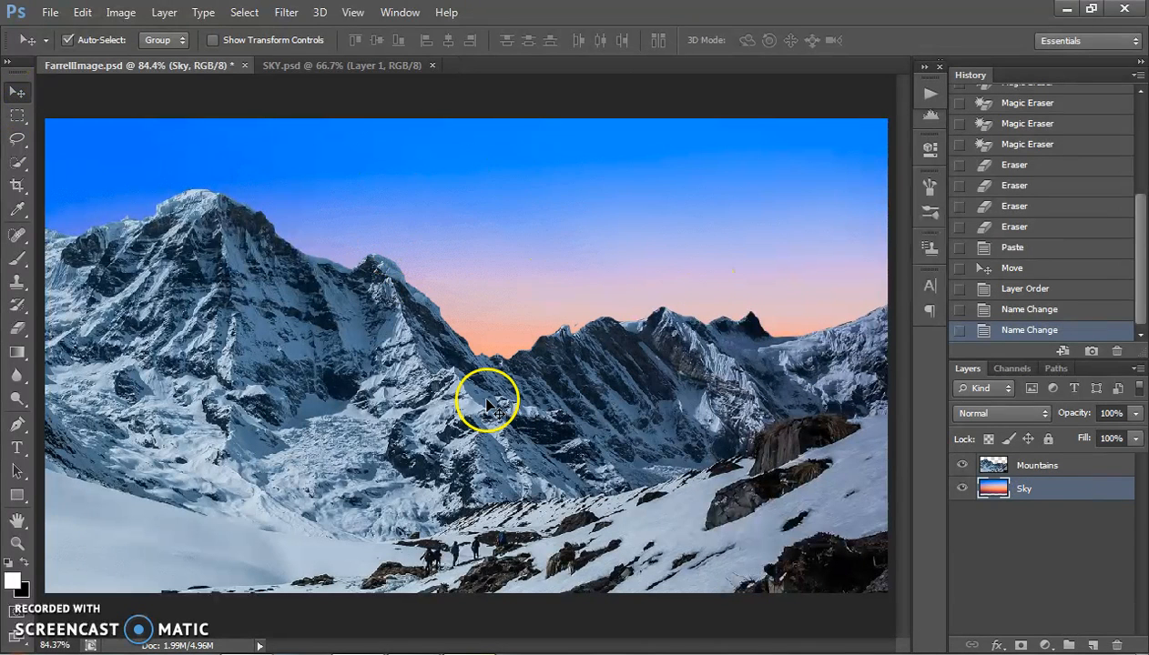
- Free-transform the Sky layer to about 88% width and 57% height, fitting the canvas width and reaching just below the mountain outline
key("ctrl+t")
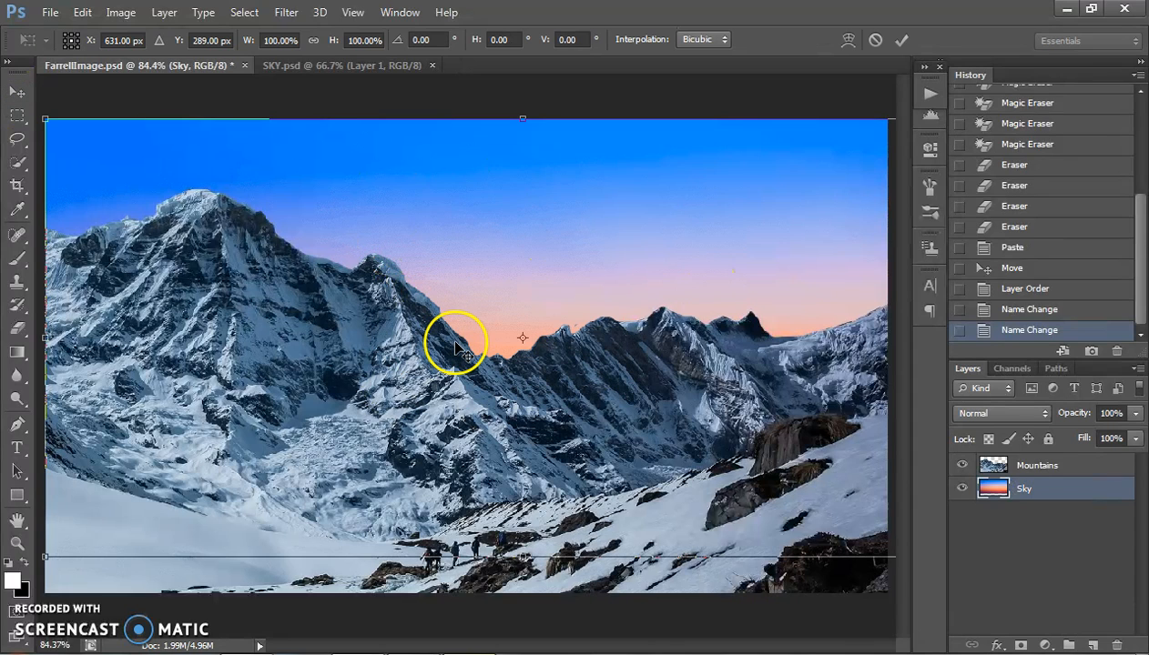
scroll(457, 346, "down", 2)
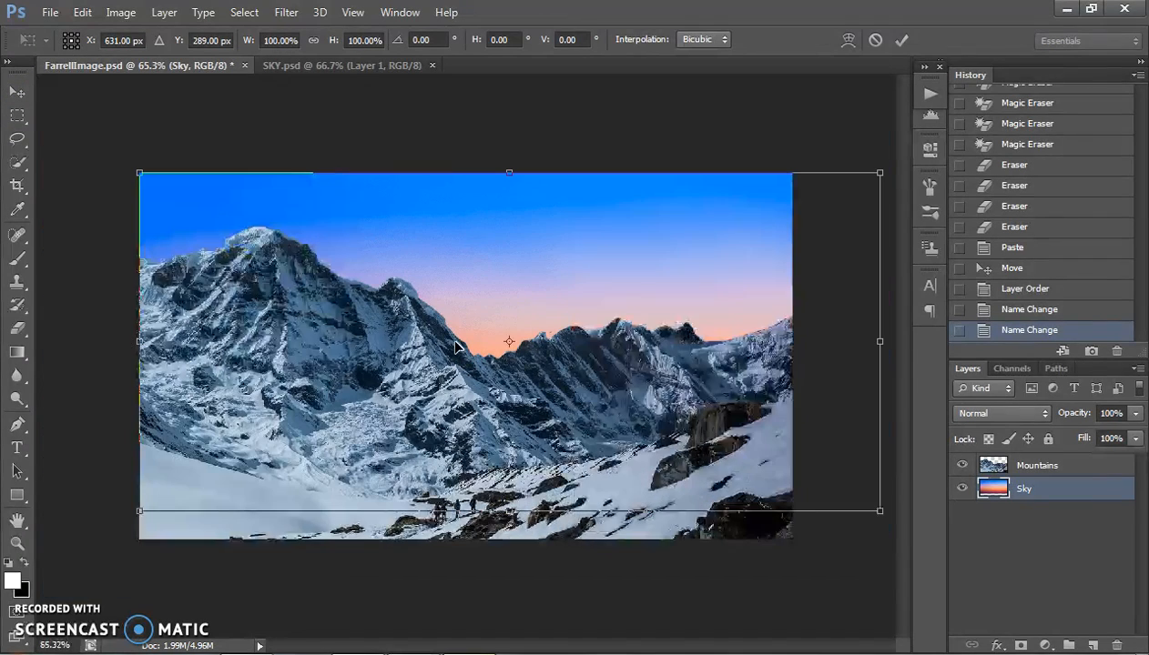
left_click_drag(879, 510, 792, 447)
left_click_drag(466, 446, 489, 363)
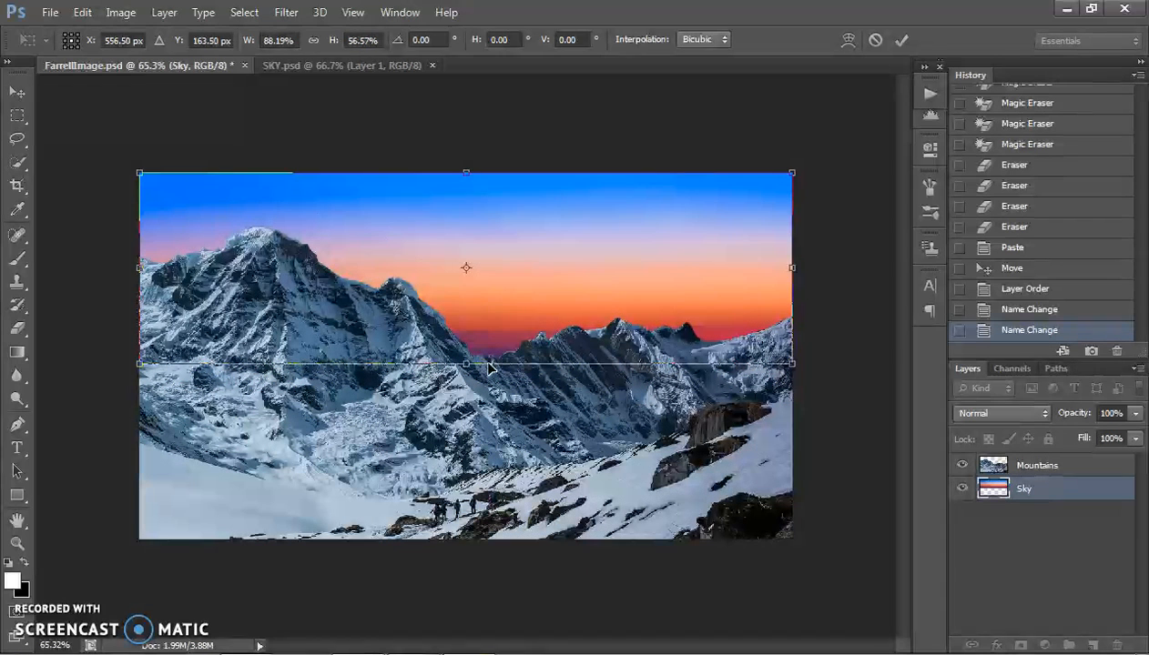
key("Return")
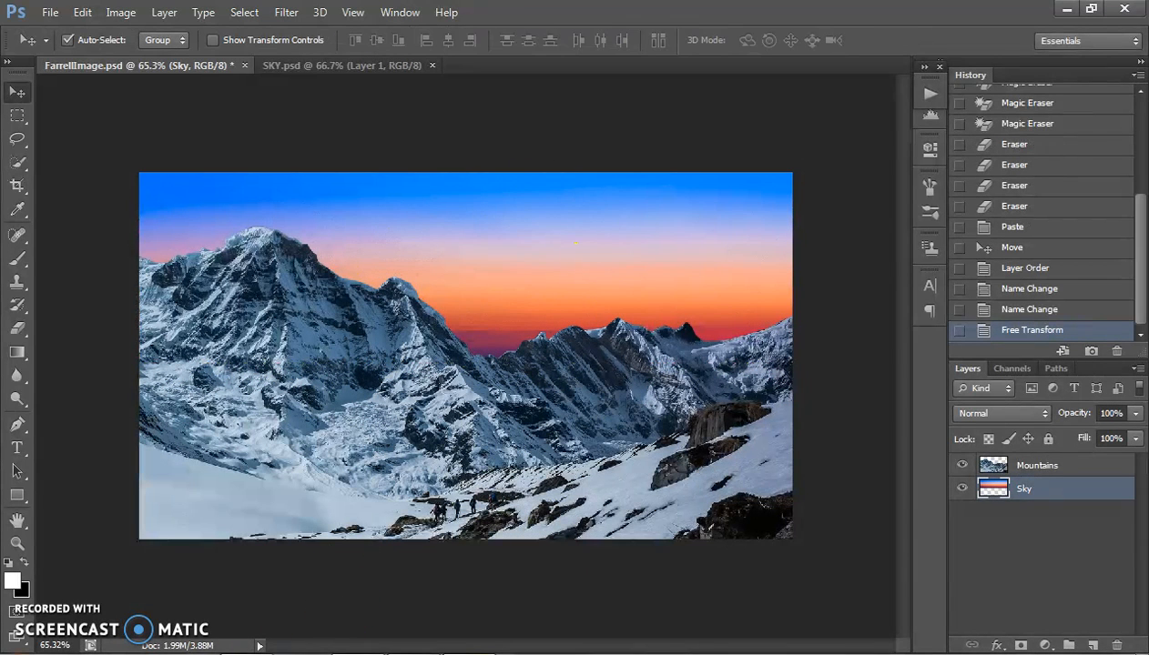
- Check the remaining sky instructions in the browser's Google Doc, and save the layered mountain document over its existing PSD with maximum compatibility
key("alt+Tab")
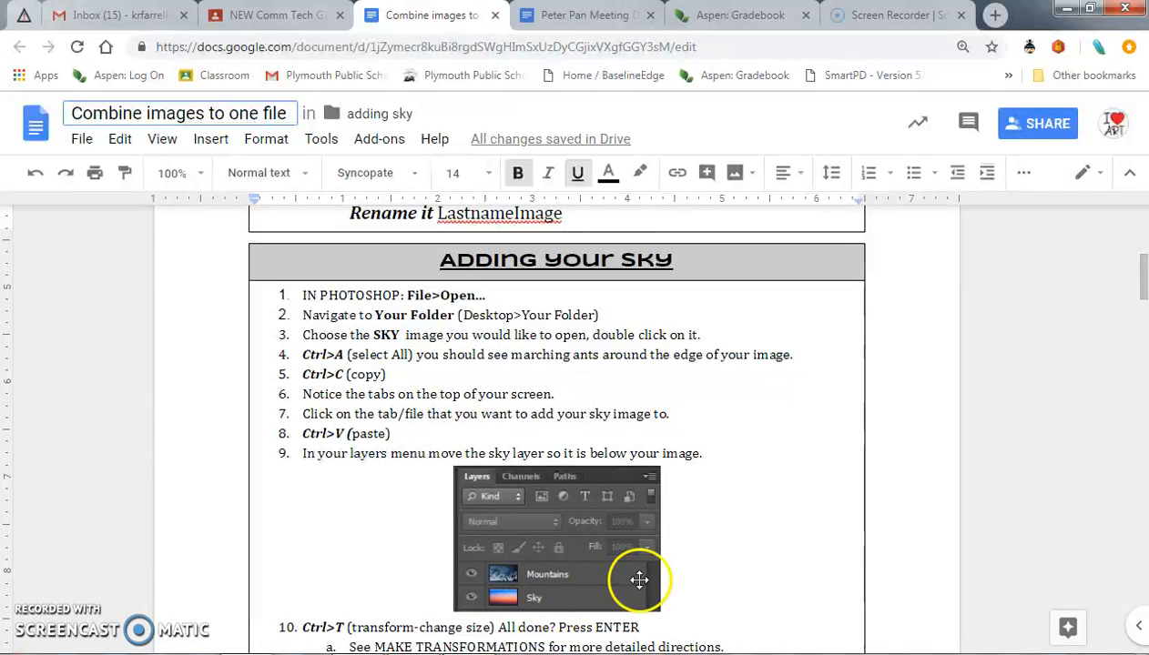
scroll(653, 575, "down", 1)
scroll(654, 576, "down", 2)
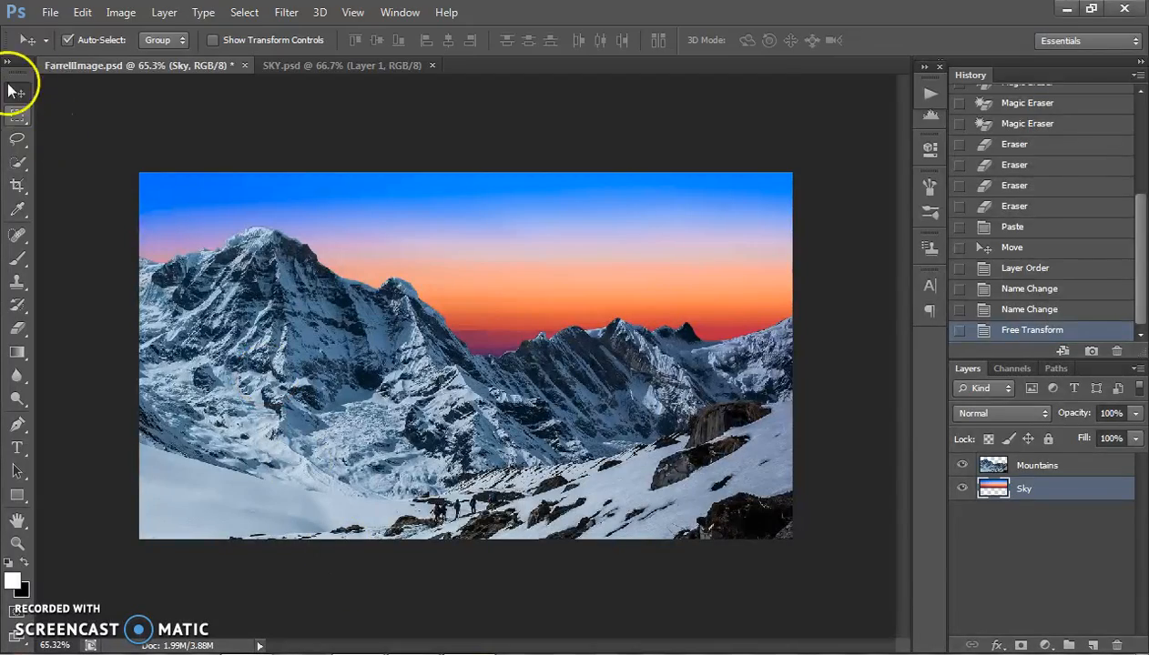
left_click(50, 12)
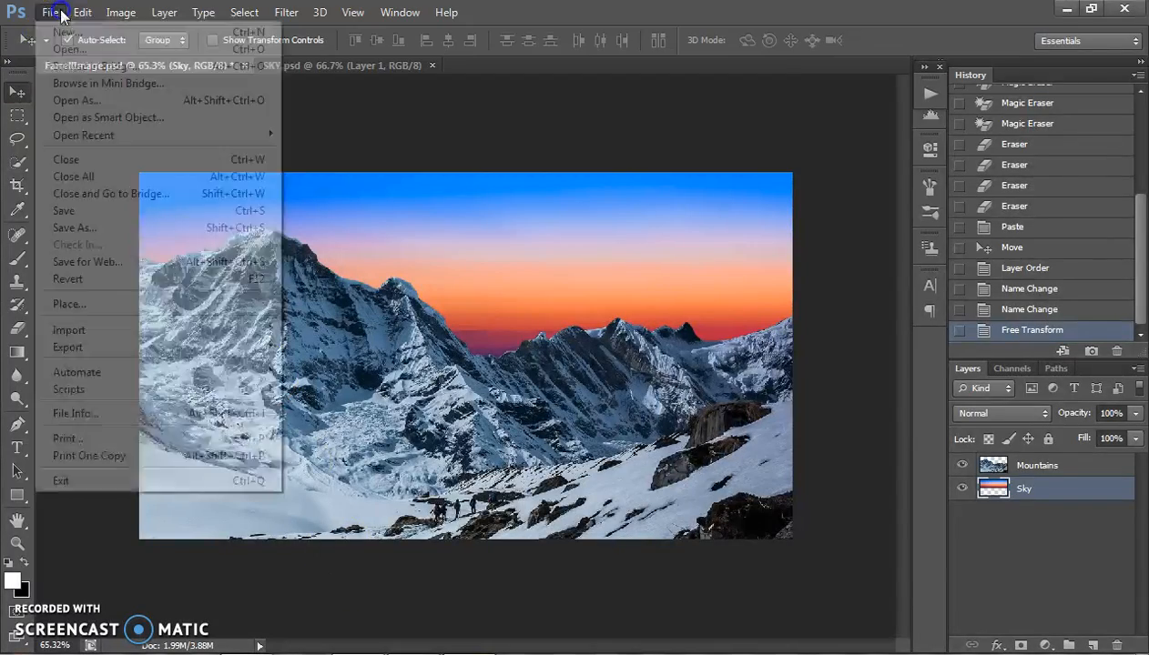
left_click(76, 229)
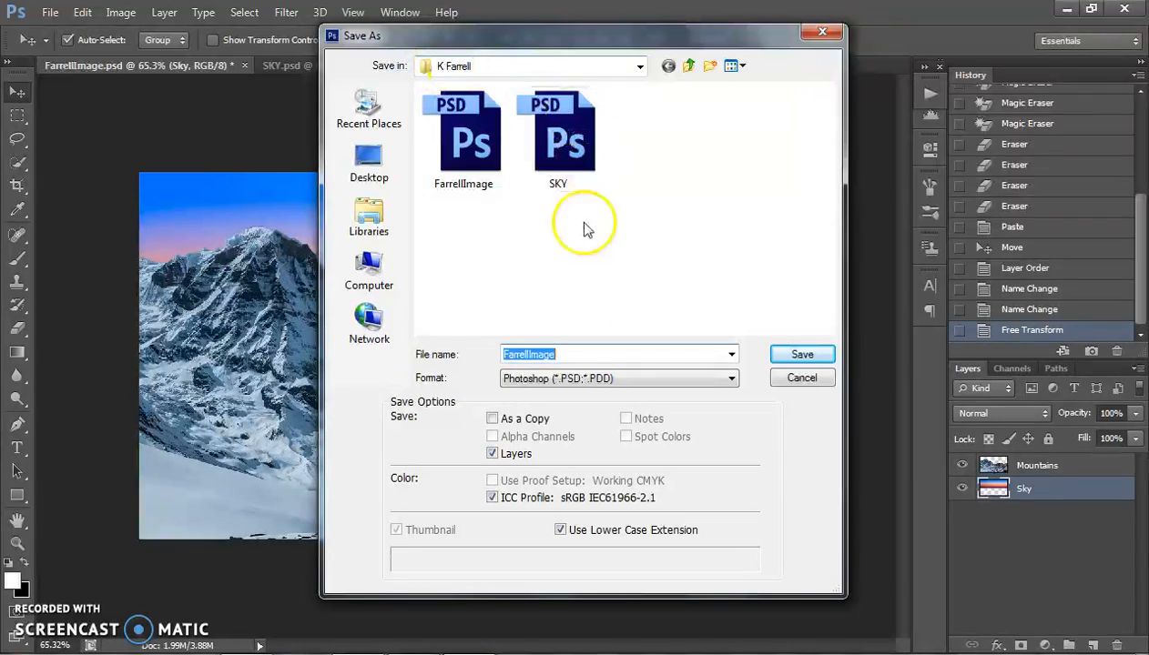
left_click(799, 355)
left_click(513, 264)
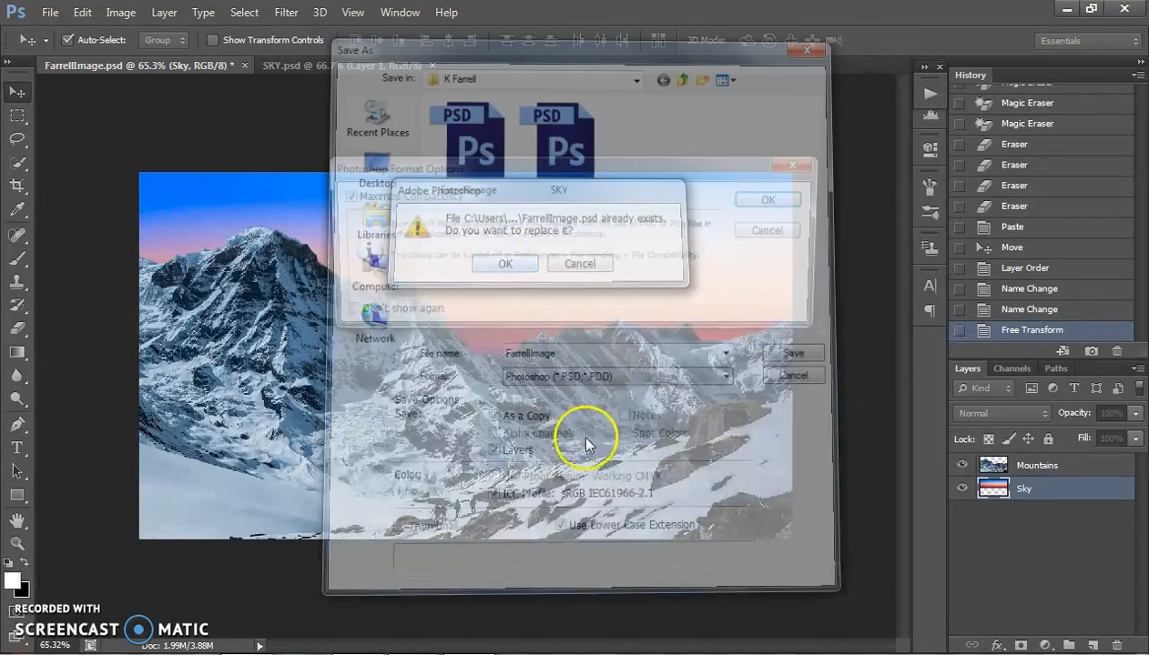
left_click(766, 194)
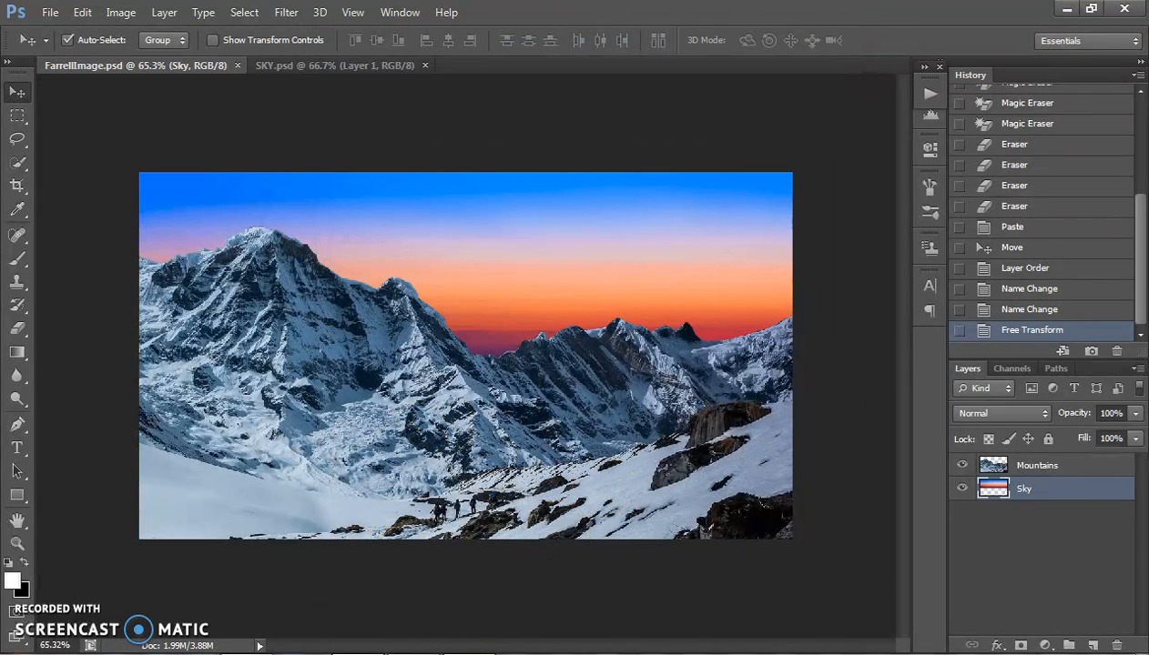
- Read the Google Doc's section on adding yourself and detail images, and search Google Images for solar system in a new browser tab
key("alt+Tab")
scroll(420, 462, "down", 5)
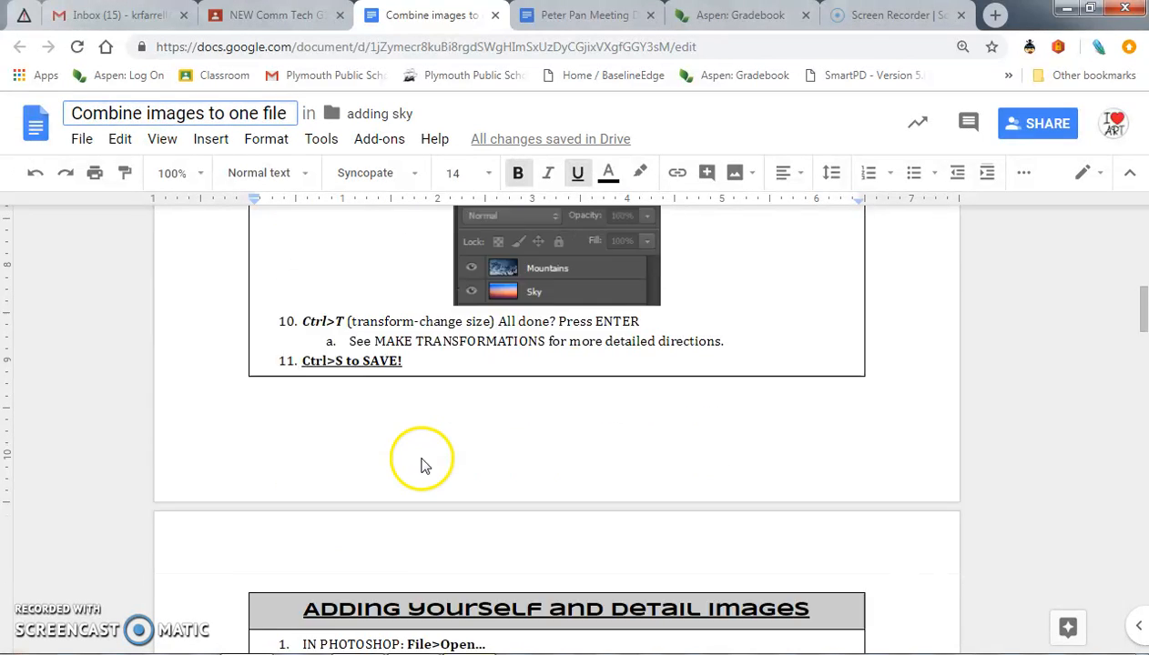
scroll(422, 458, "down", 2)
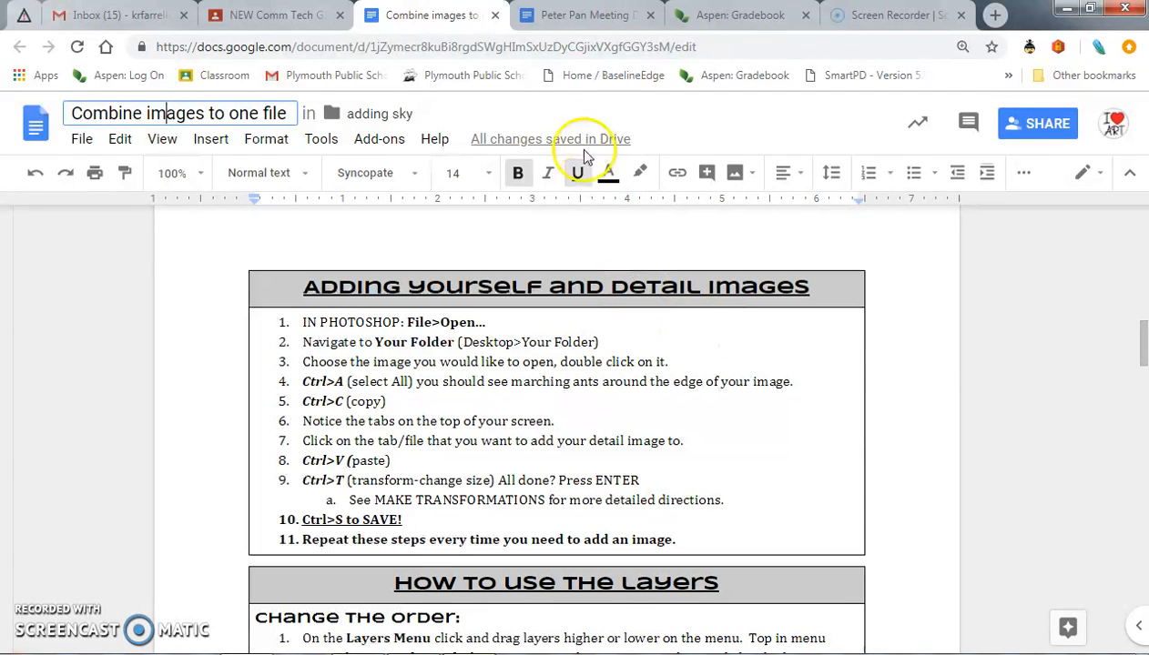
left_click(995, 17)
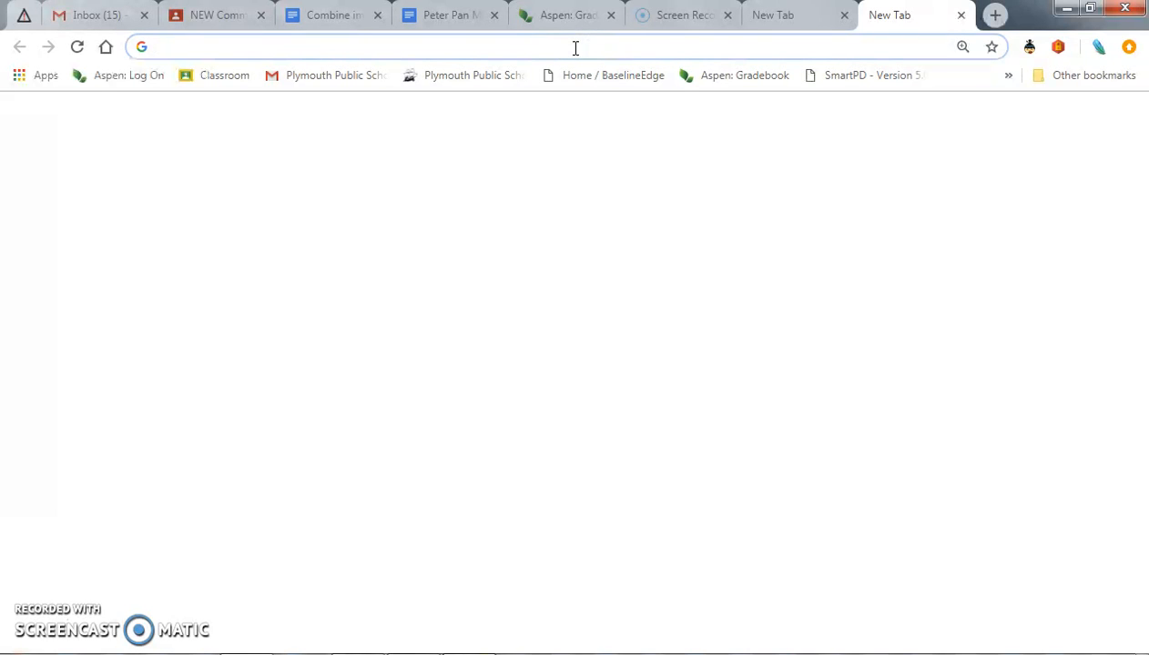
type("solar system")
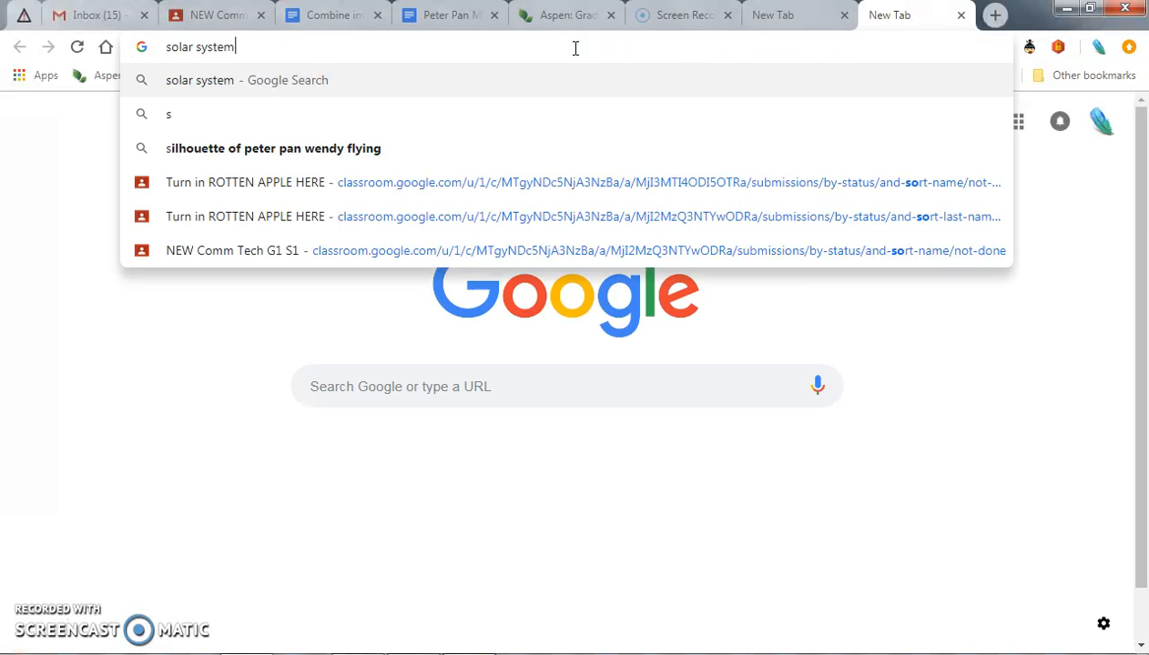
key("Return")
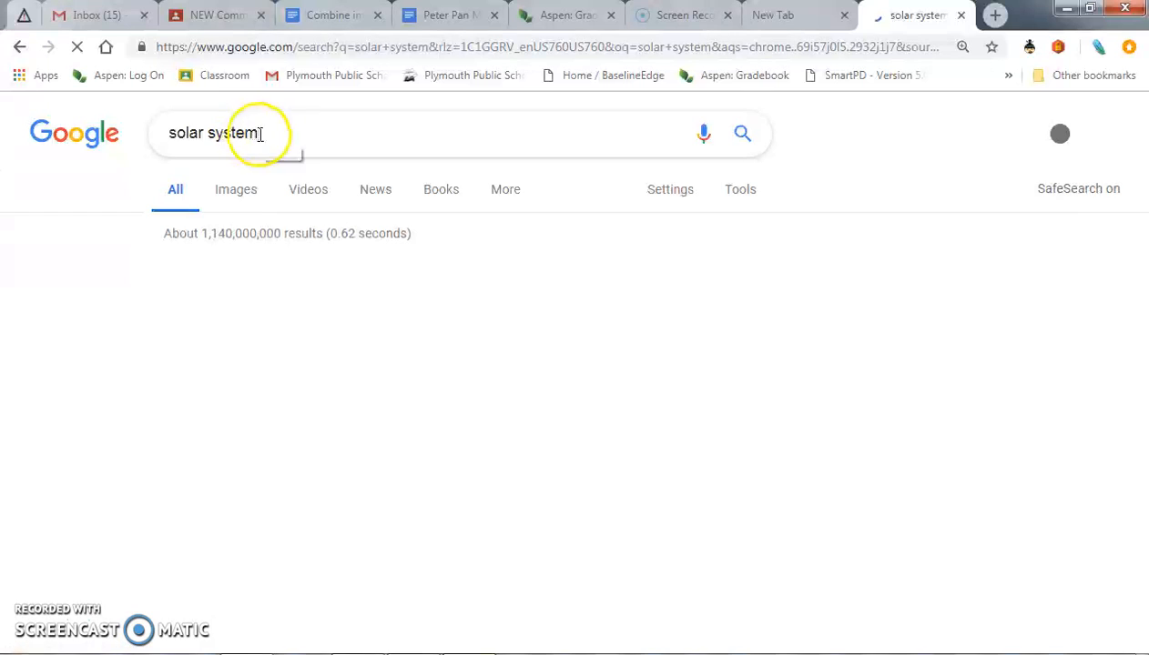
left_click(244, 193)
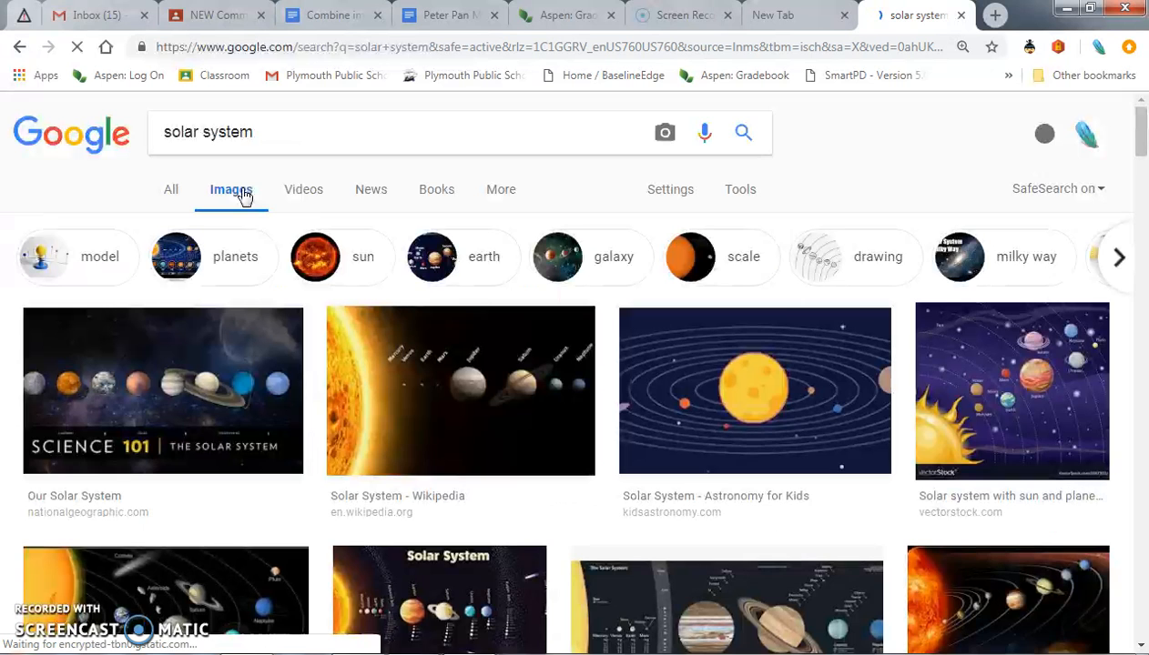
scroll(401, 253, "down", 3)
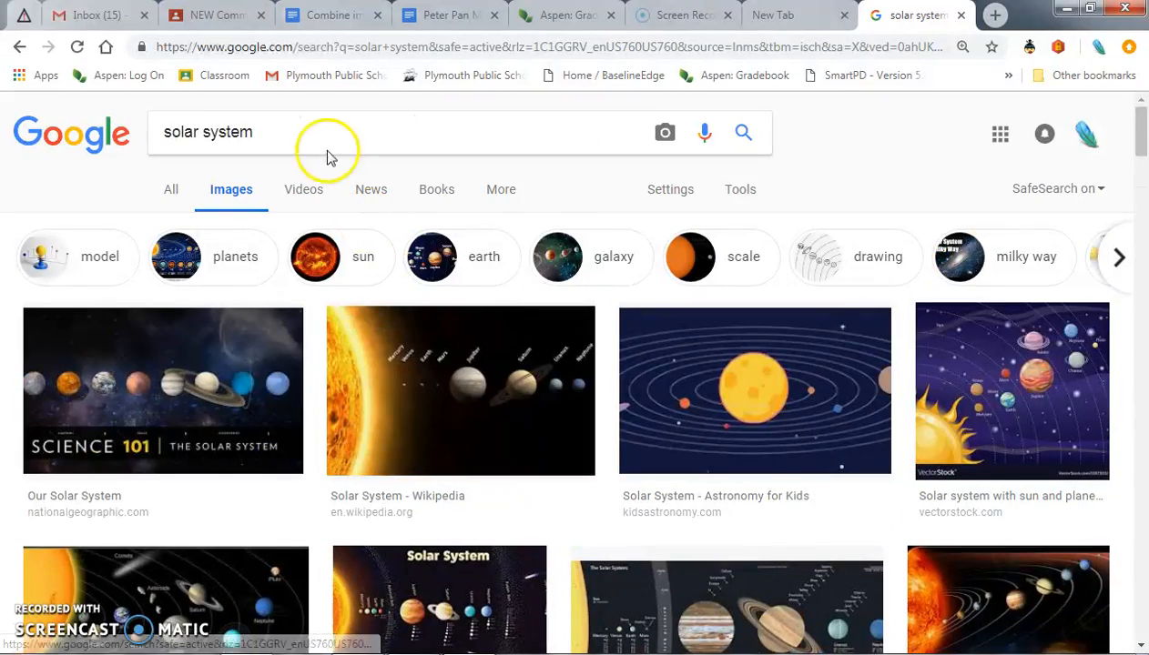
- Search Google Images for milky way galaxy and copy the National Geographic Kids Milky Way picture
left_click_drag(274, 133, 125, 135)
type("milky")
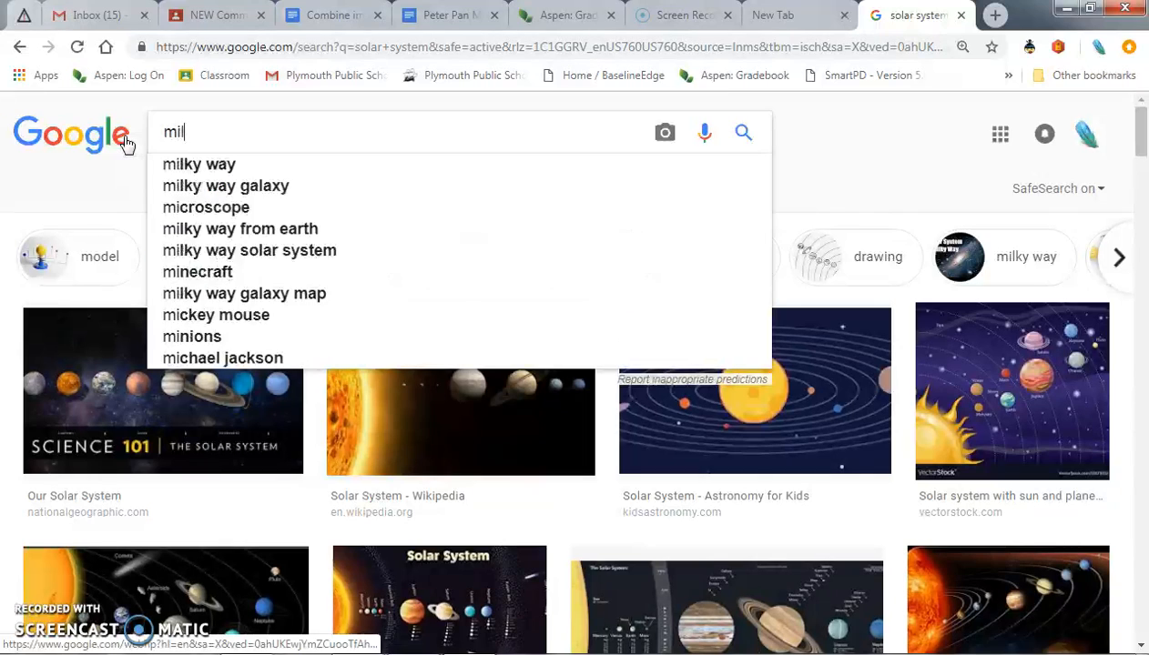
key("Down")
key("Down")
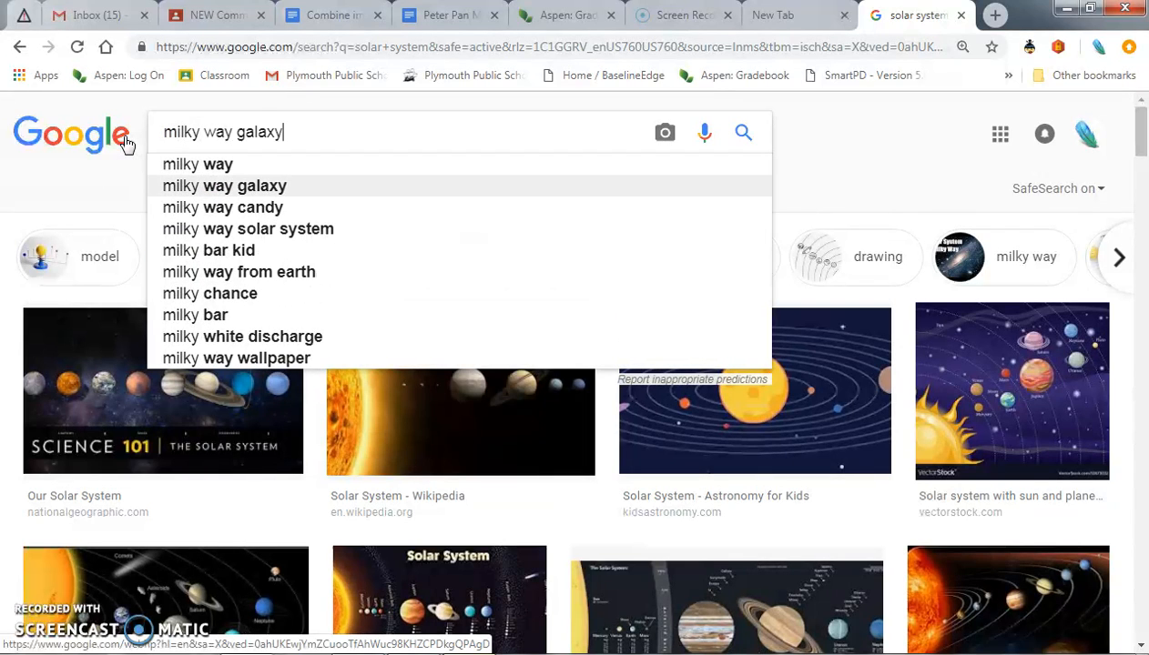
key("Return")
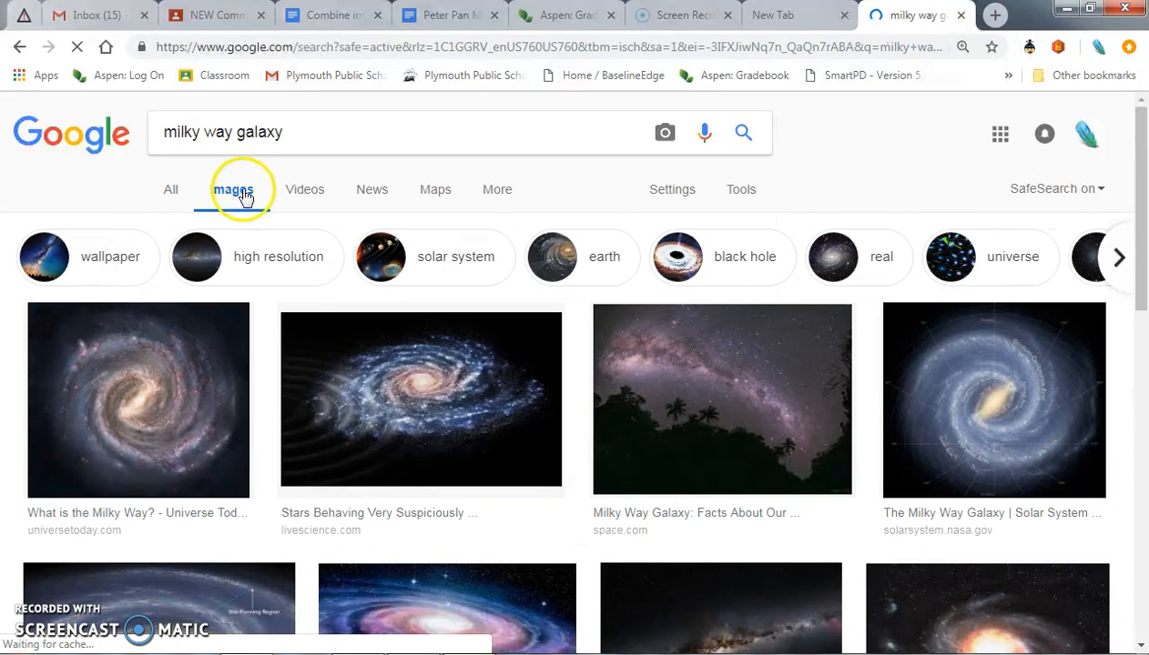
scroll(377, 378, "down", 2)
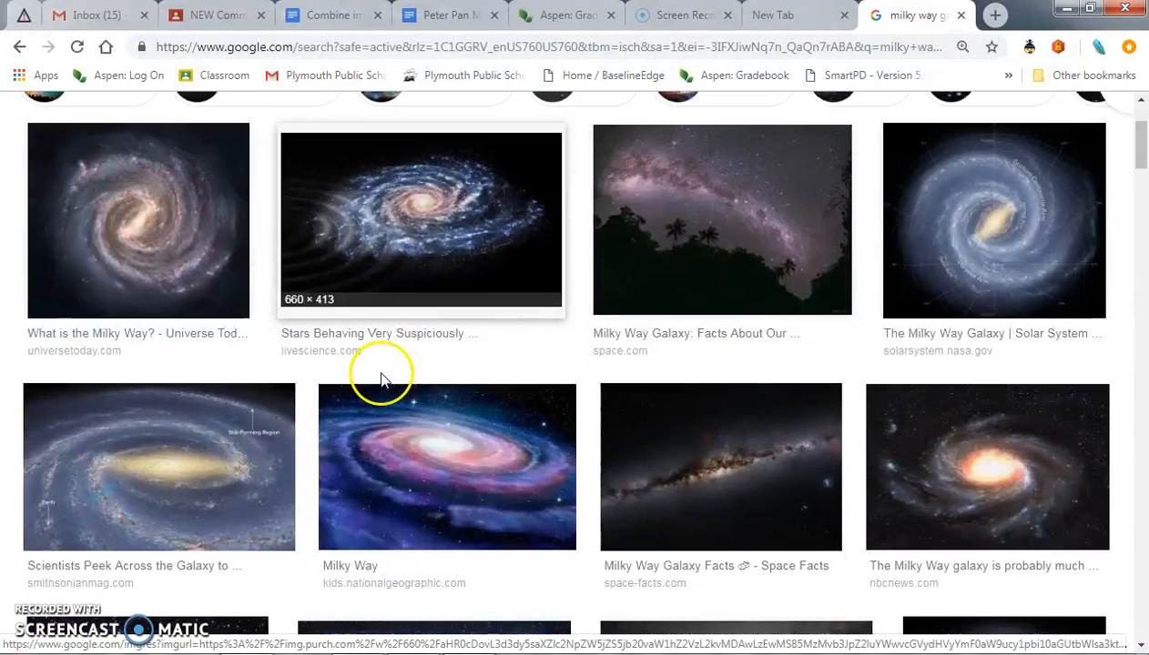
left_click(439, 475)
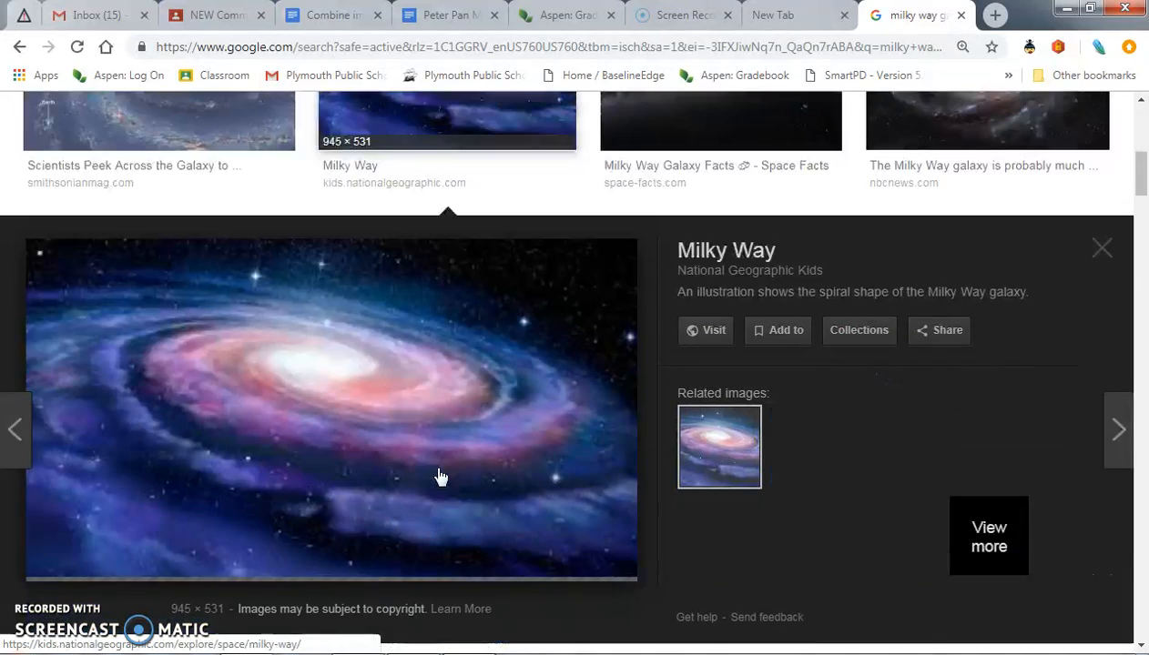
right_click(346, 345)
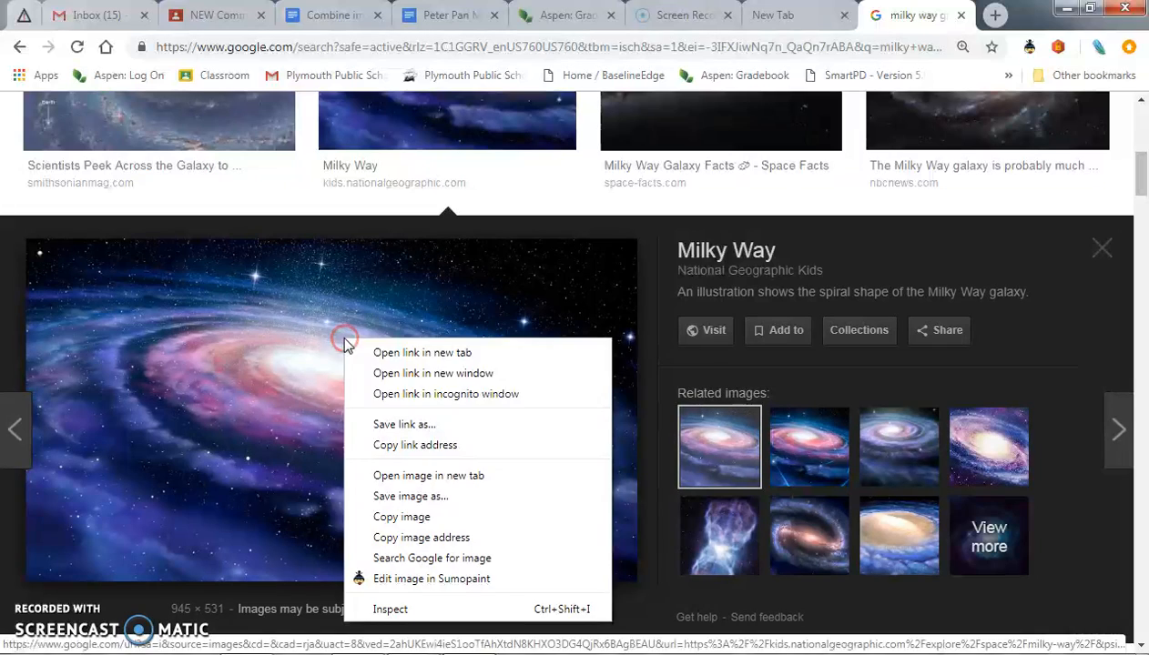
left_click(422, 523)
- Paste the galaxy picture above the Sky layer in Photoshop's mountain document and transform it to about 120% width and 93% height, covering the sky
left_click(350, 653)
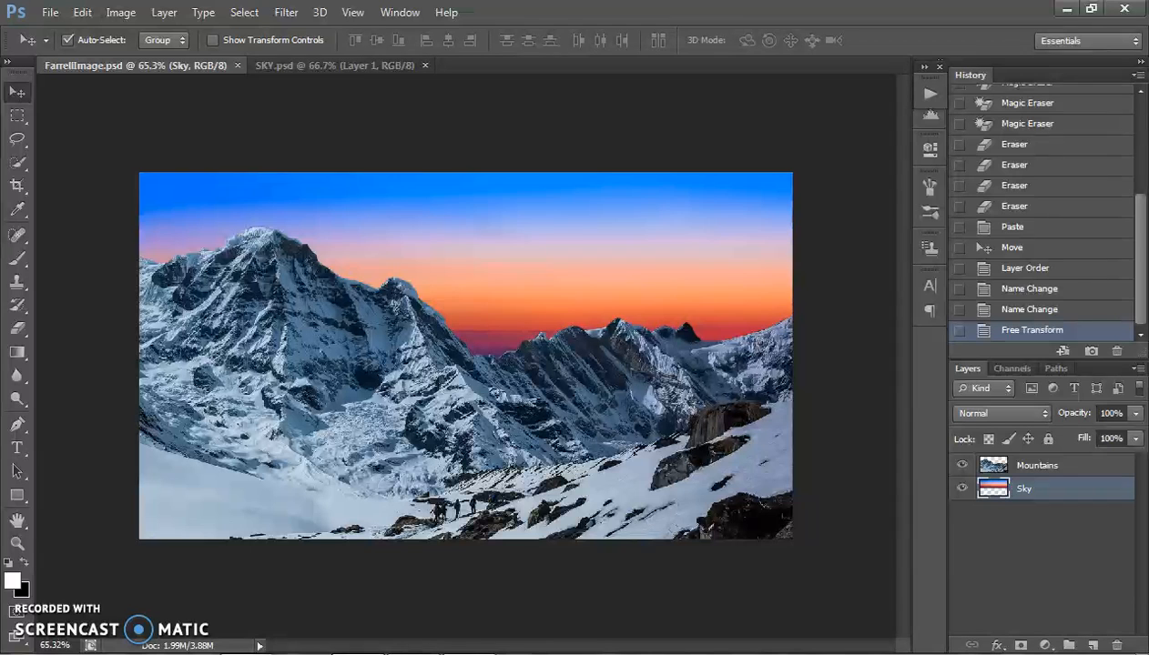
key("ctrl+v")
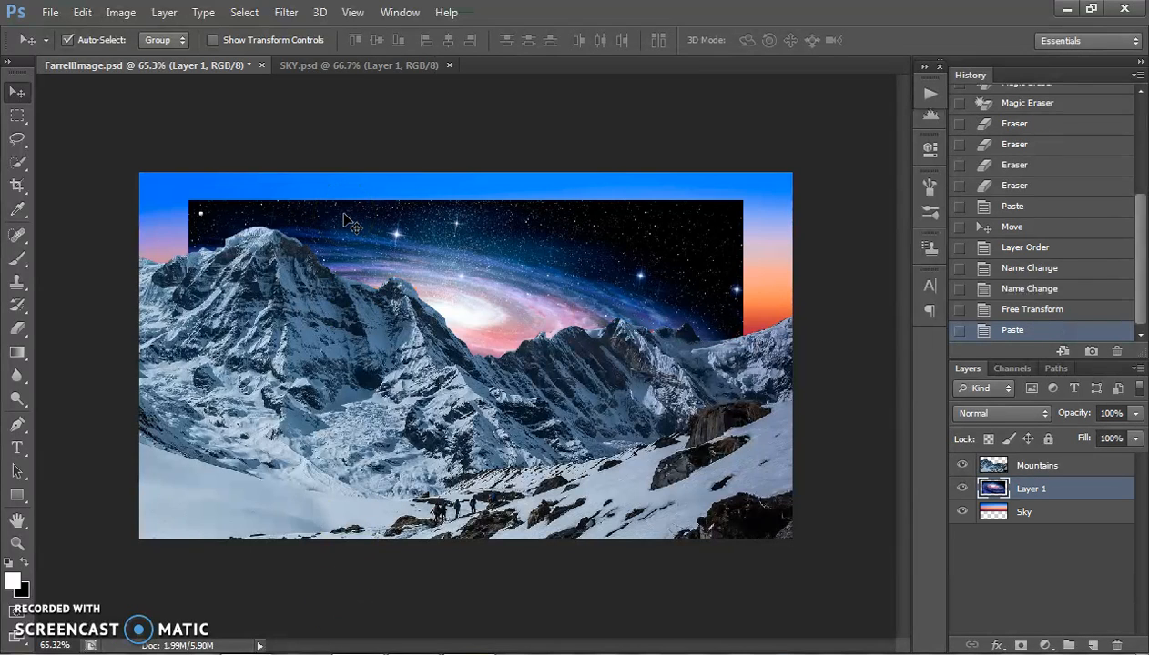
key("ctrl+t")
left_click_drag(187, 200, 133, 169)
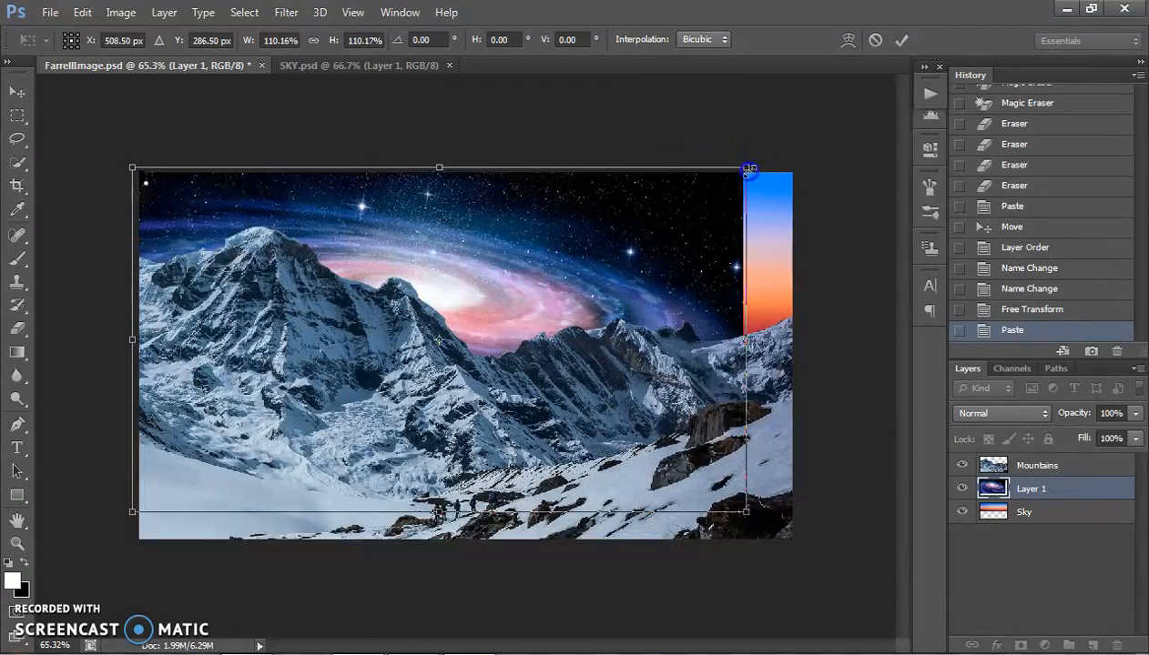
left_click_drag(745, 172, 807, 168)
left_click_drag(463, 512, 475, 430)
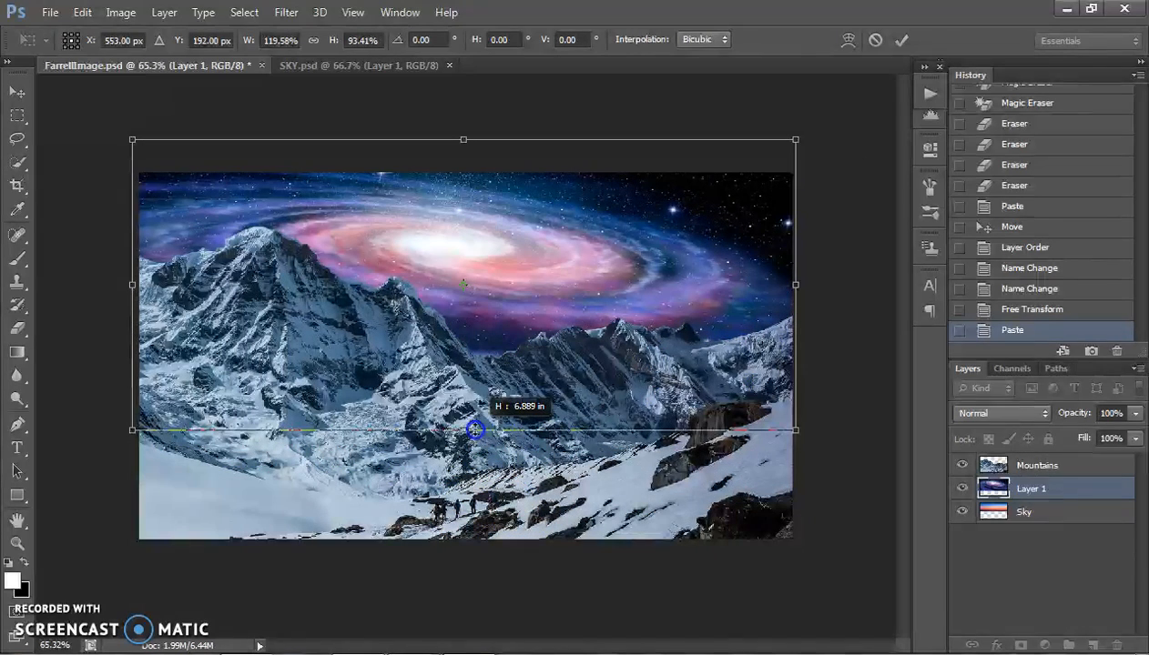
left_click_drag(450, 253, 454, 266)
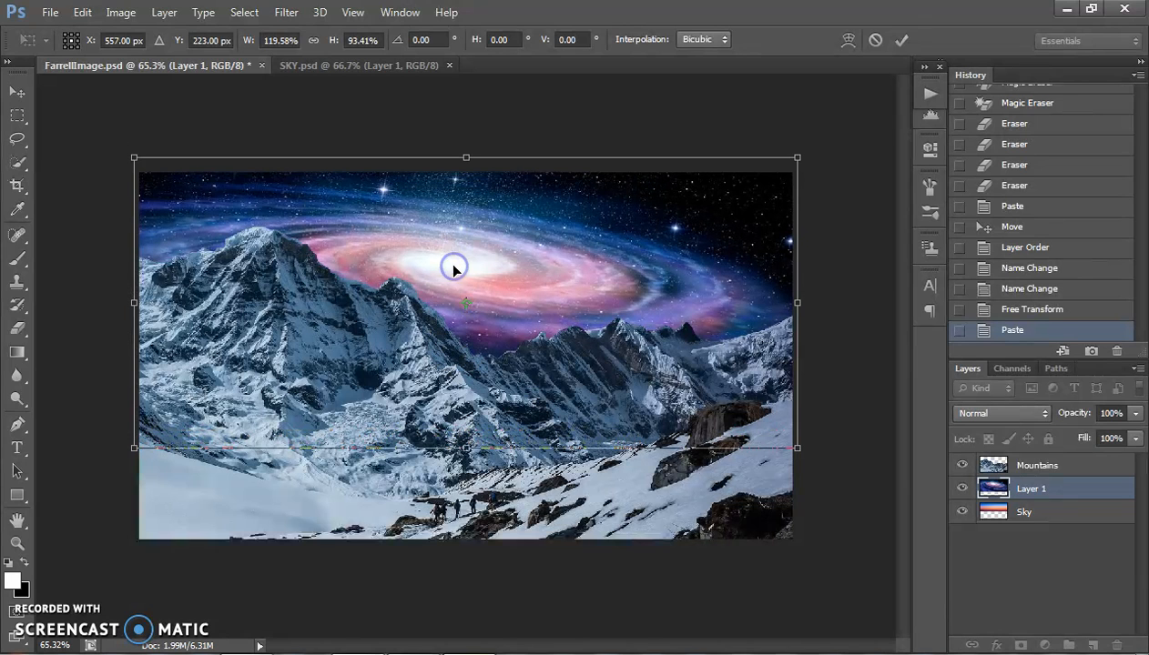
key("Return")
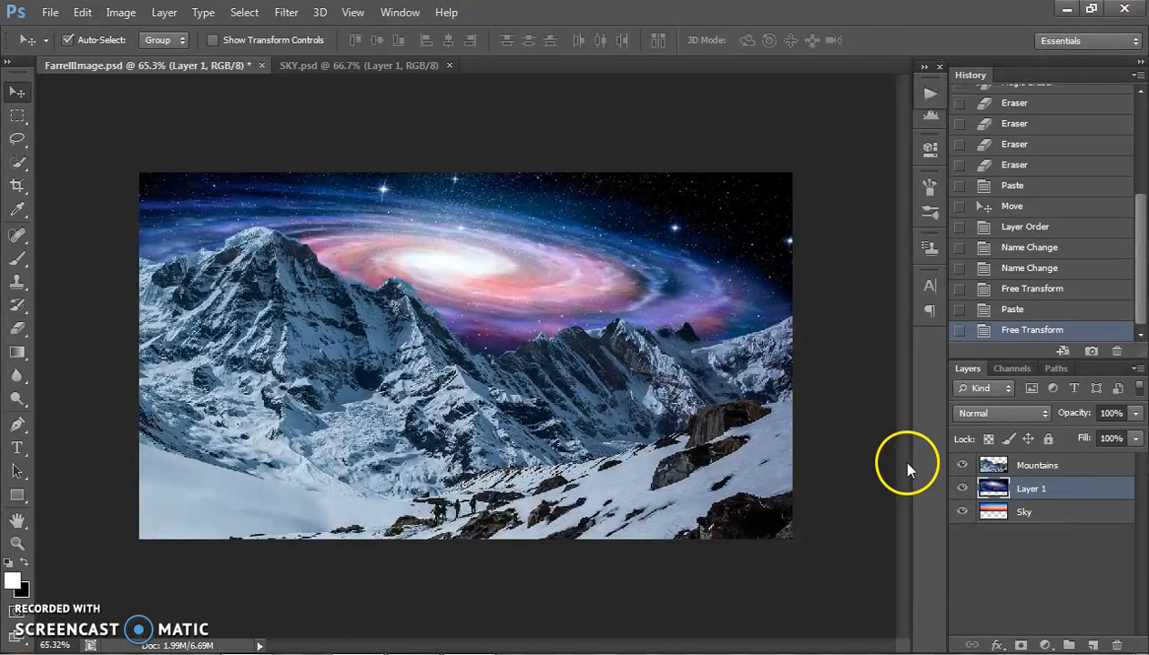
- Hide the galaxy layer and show it again to compare the sunset and galaxy skies
left_click(962, 488)
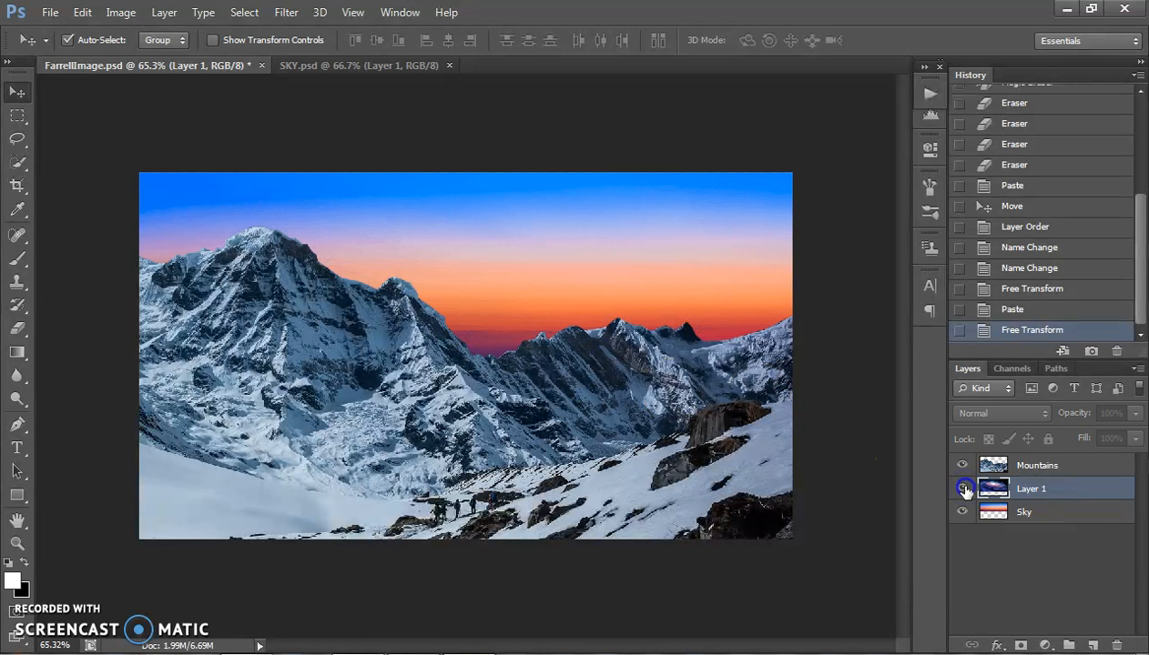
left_click(962, 489)
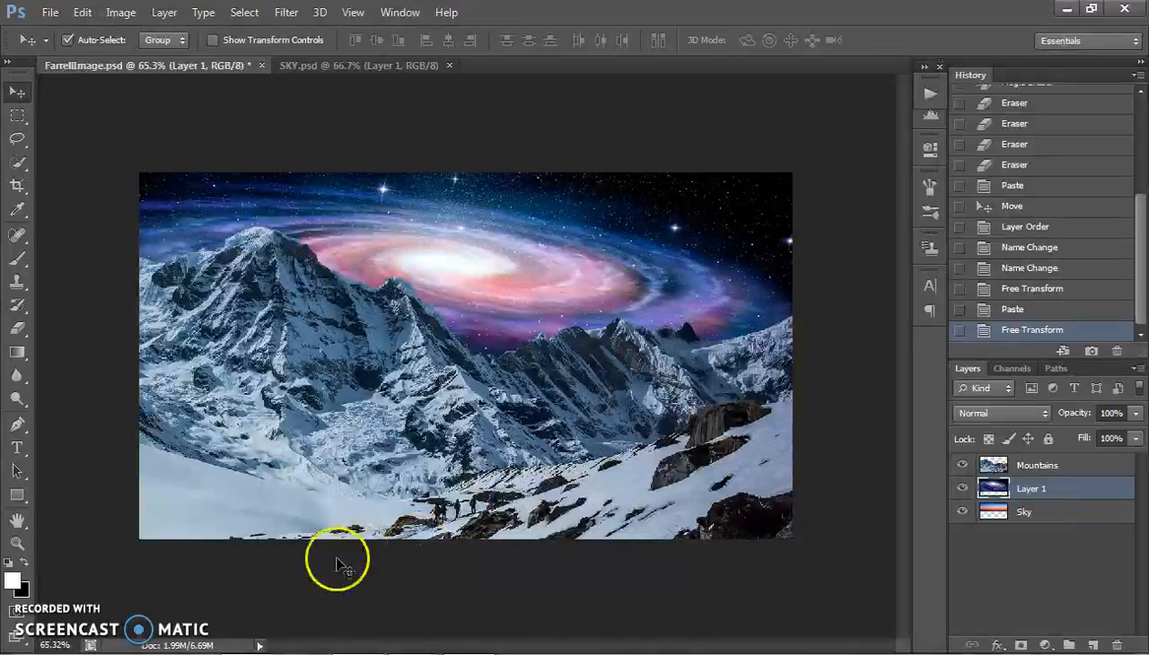
mouse_move(245, 652)
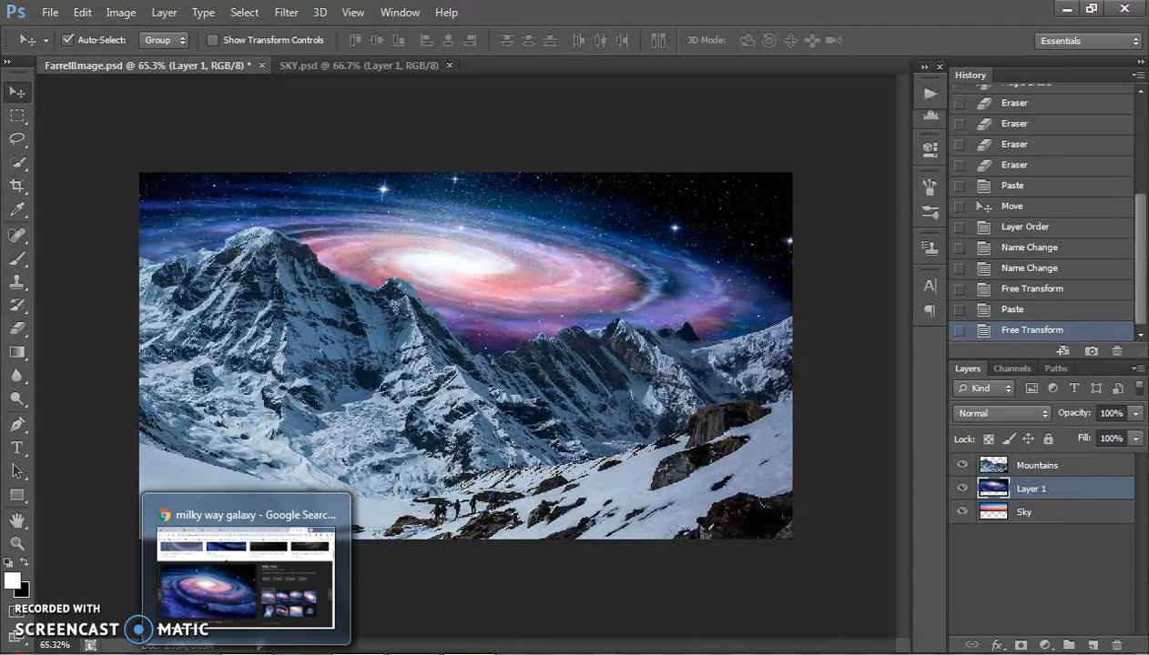
- Switch to the Google Doc in Chrome and read its sections on layers, transformations and other tools, plus the example images
left_click(246, 578)
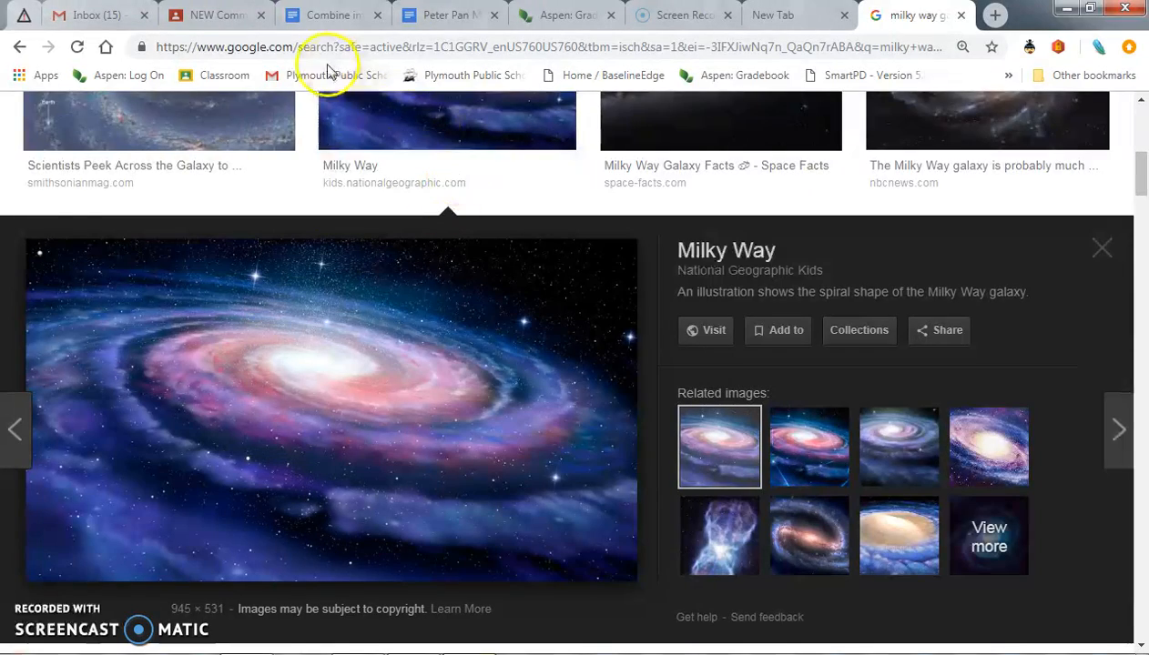
left_click(346, 27)
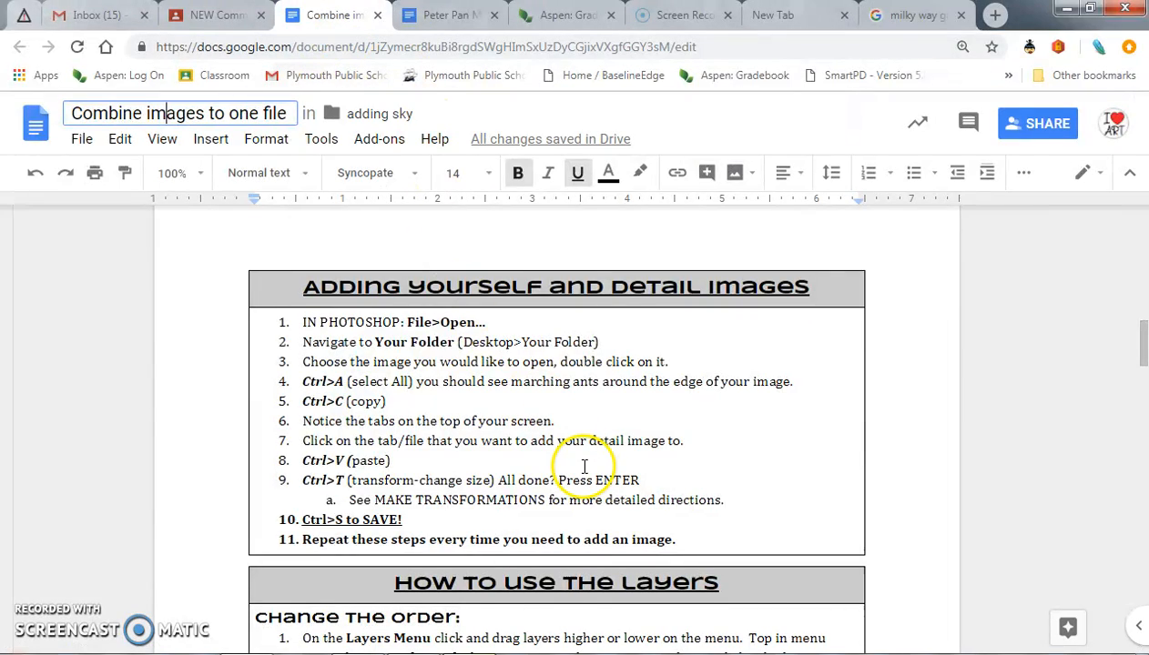
scroll(584, 467, "down", 3)
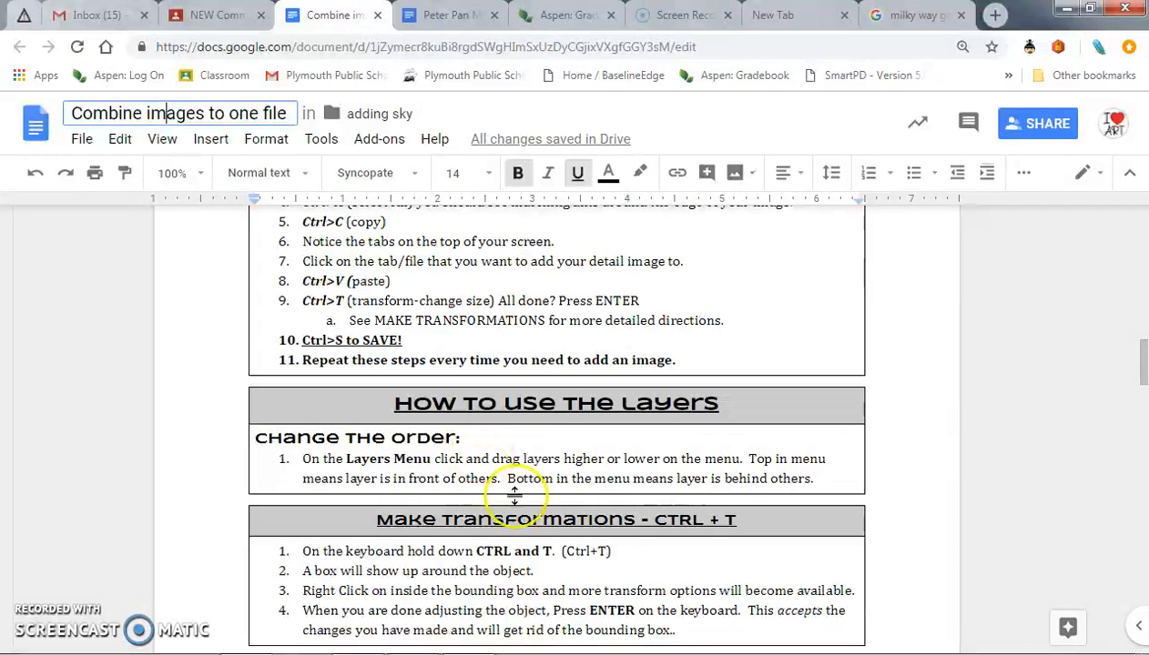
scroll(597, 503, "down", 1)
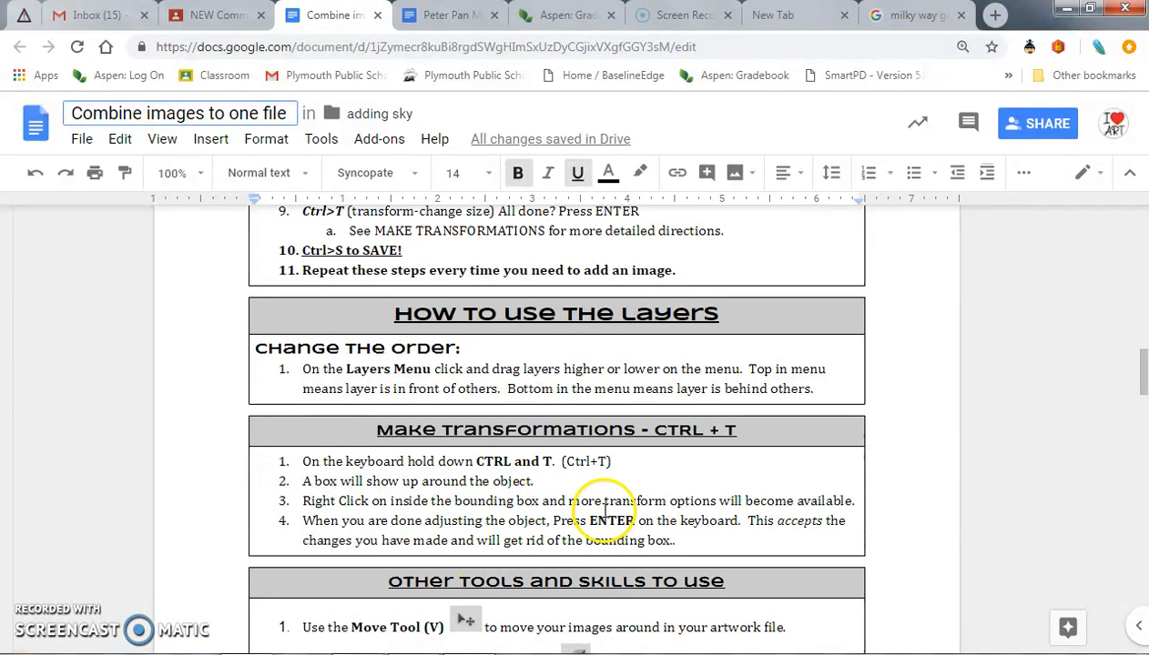
scroll(606, 509, "down", 2)
scroll(605, 510, "down", 1)
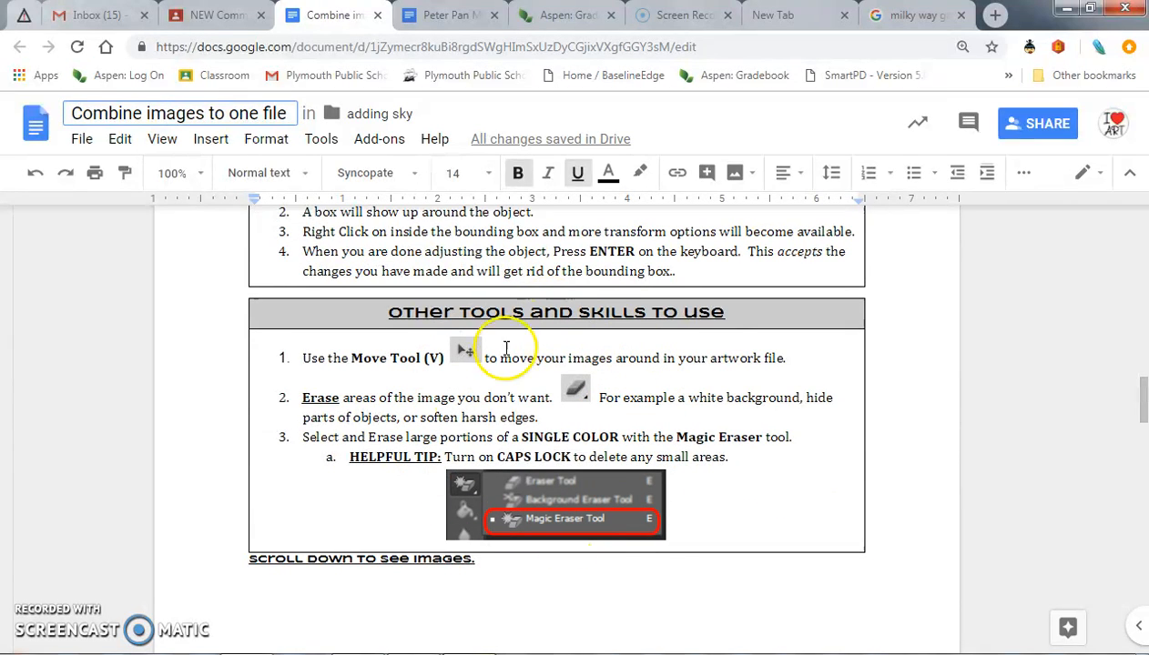
scroll(512, 498, "down", 1)
scroll(511, 498, "down", 3)
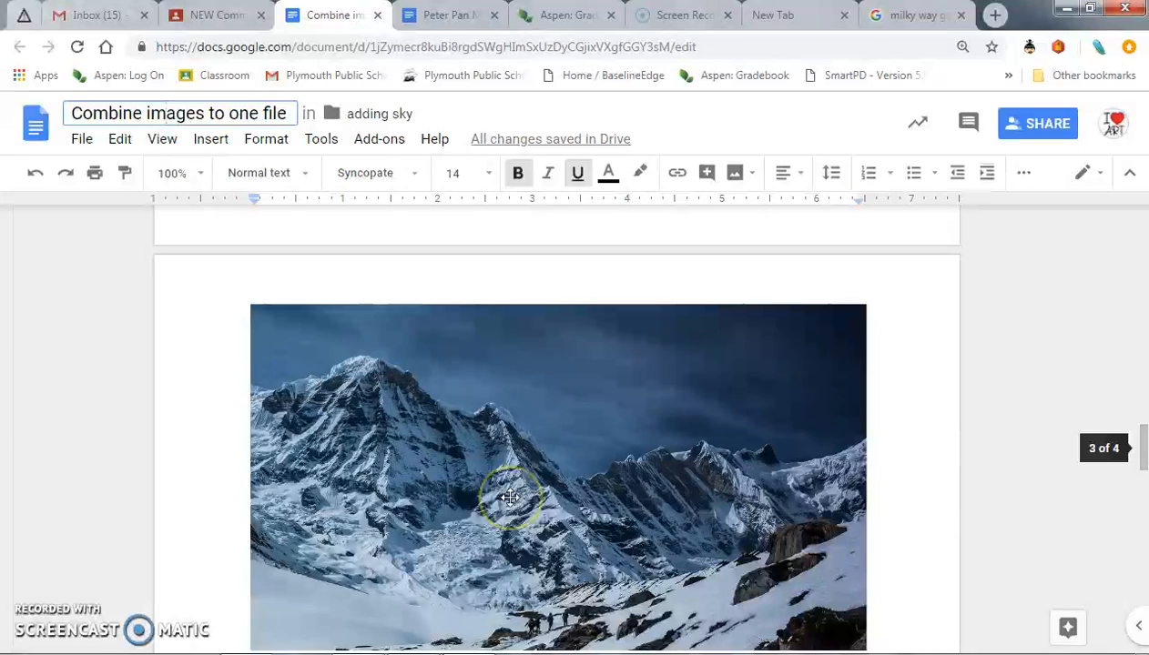
scroll(510, 497, "down", 7)
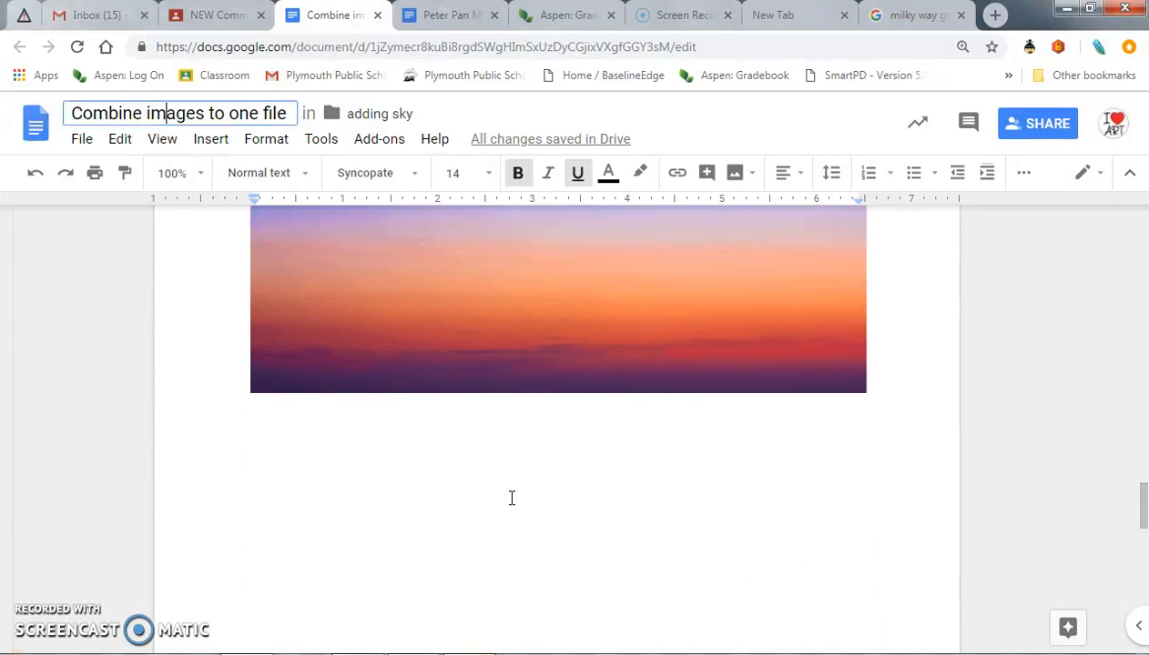
scroll(512, 498, "up", 5)
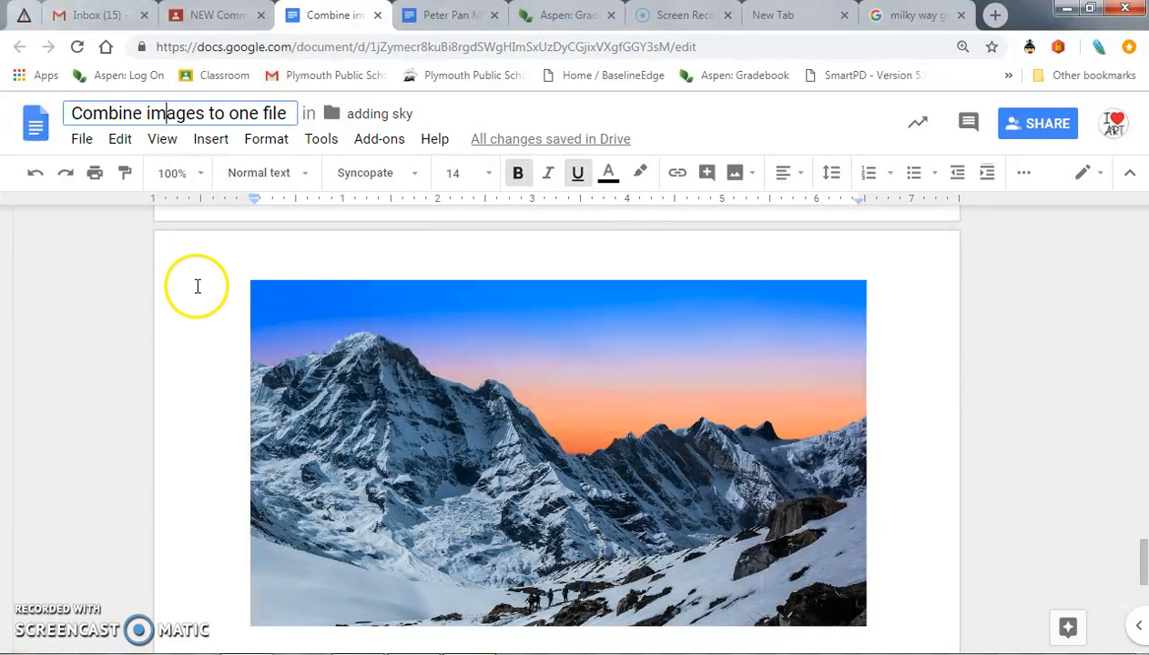
scroll(362, 567, "down", 5)
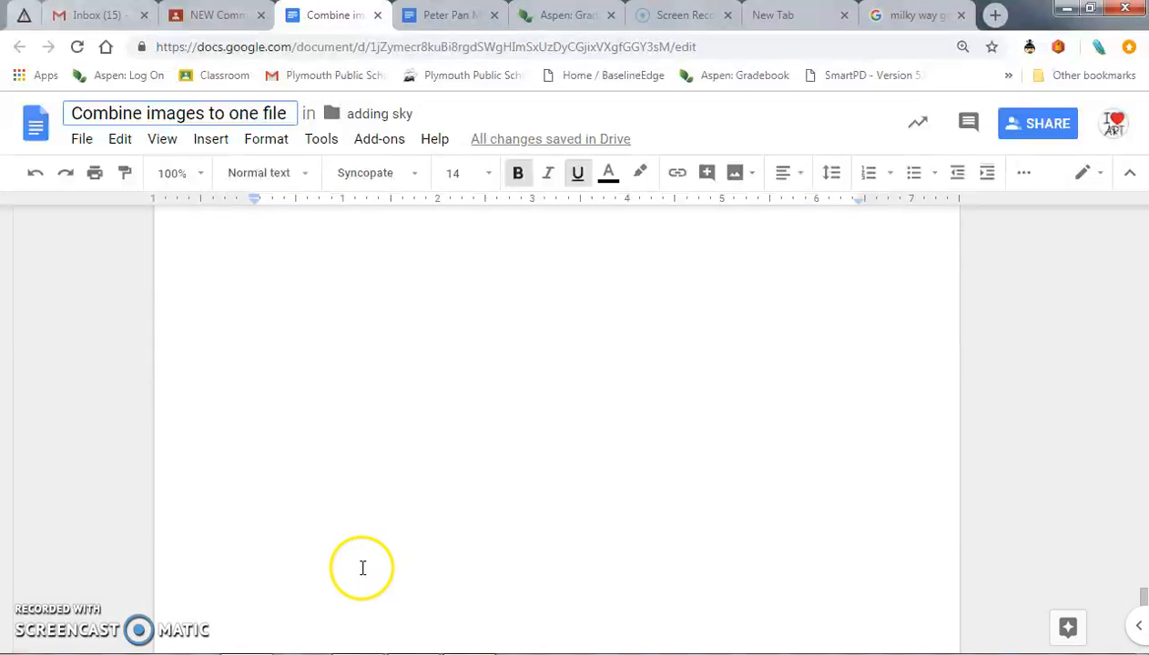
- Return to Photoshop and save the layered mountain document in PSD format, replacing the existing file in the same folder
left_click(341, 654)
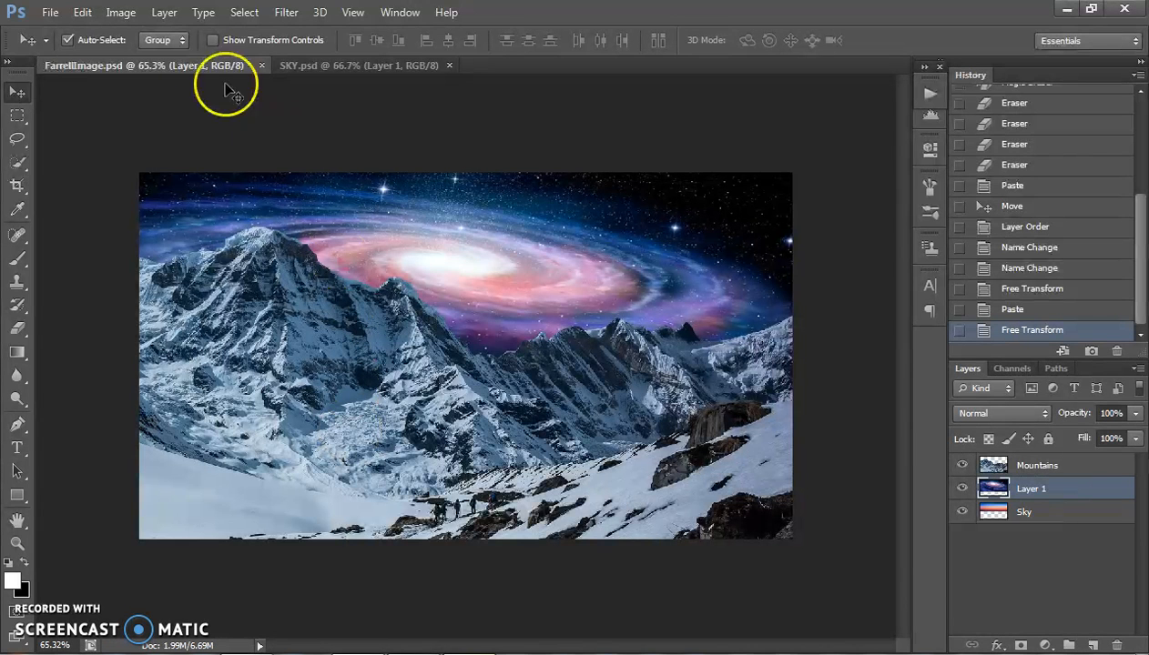
left_click(49, 13)
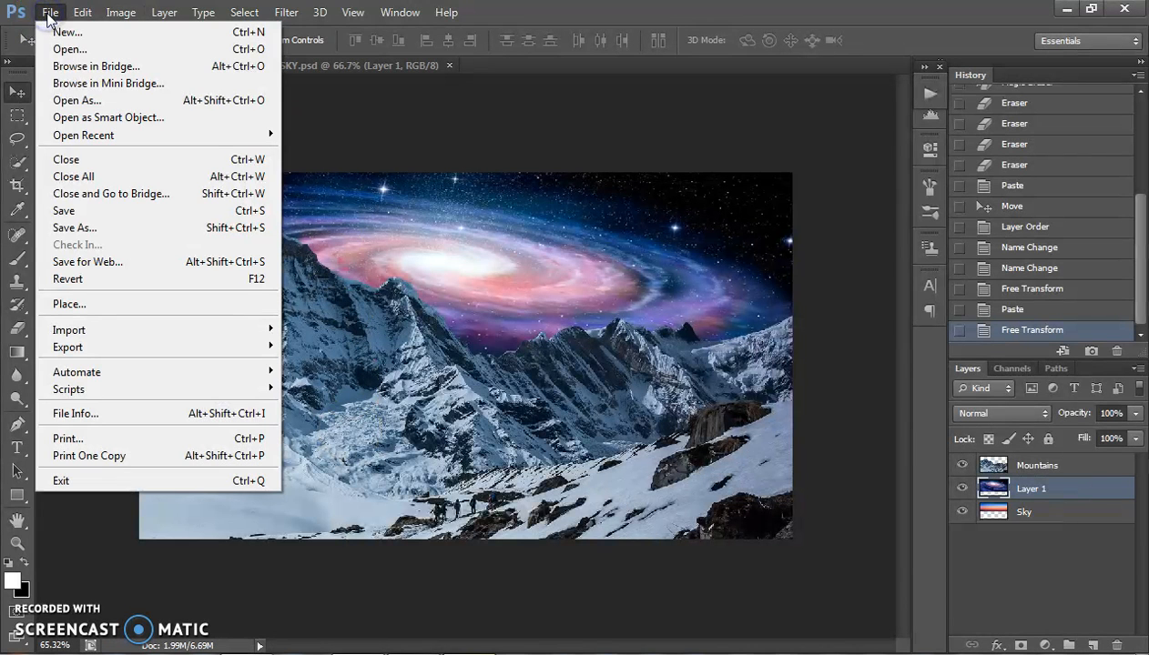
left_click(88, 227)
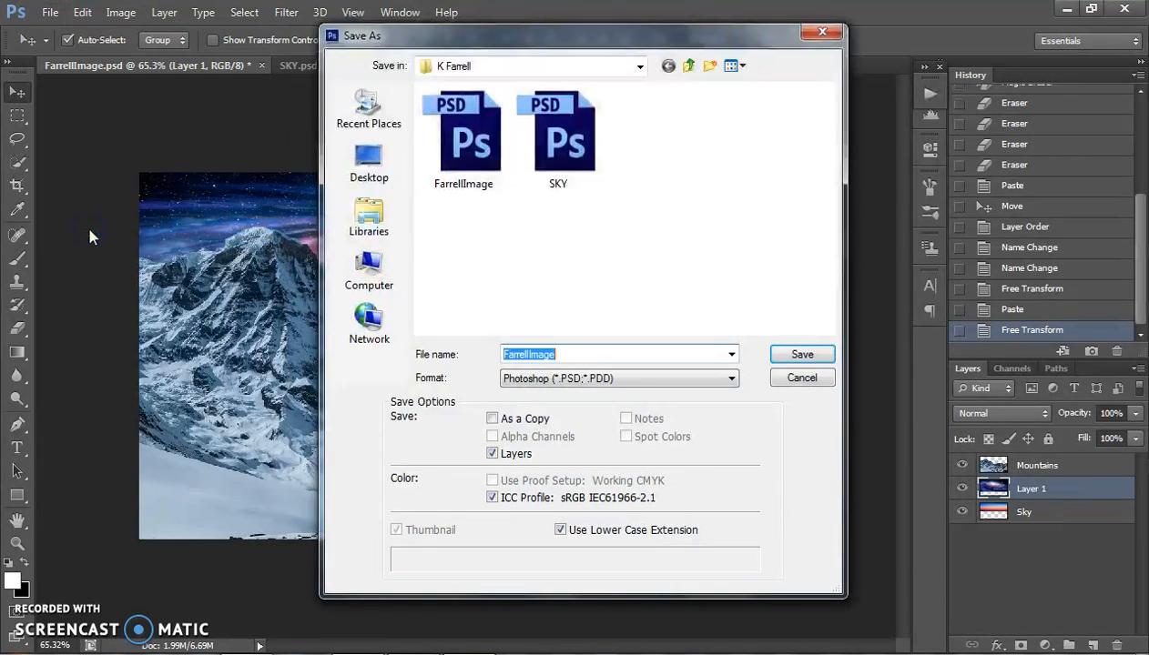
left_click(799, 358)
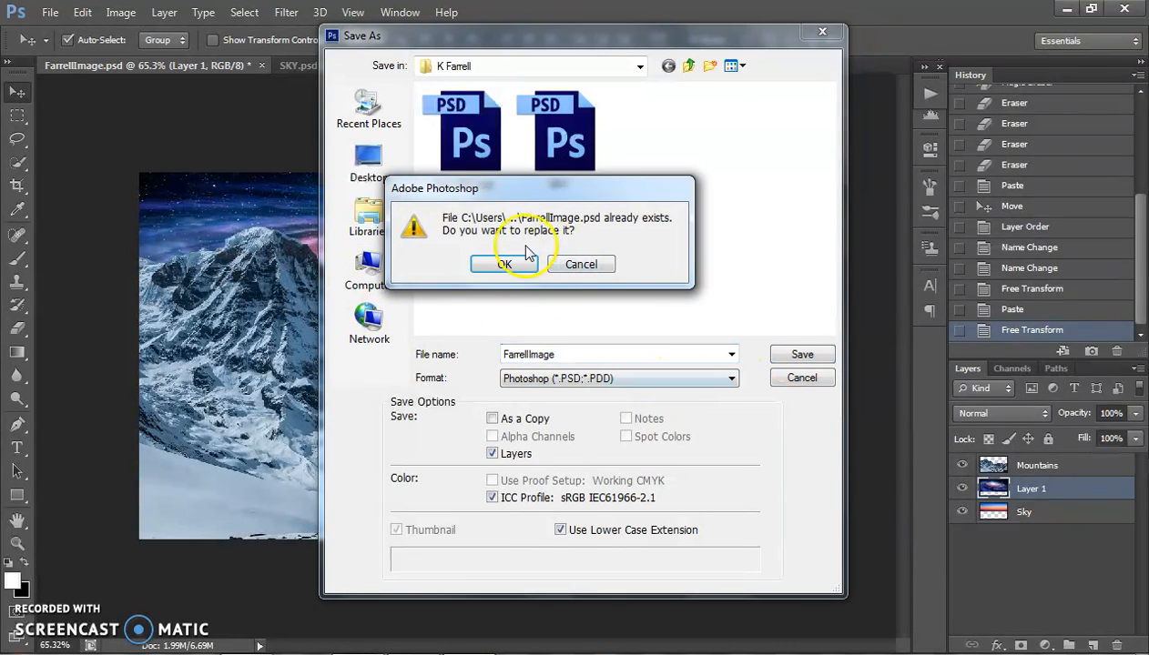
left_click(503, 262)
left_click(772, 199)
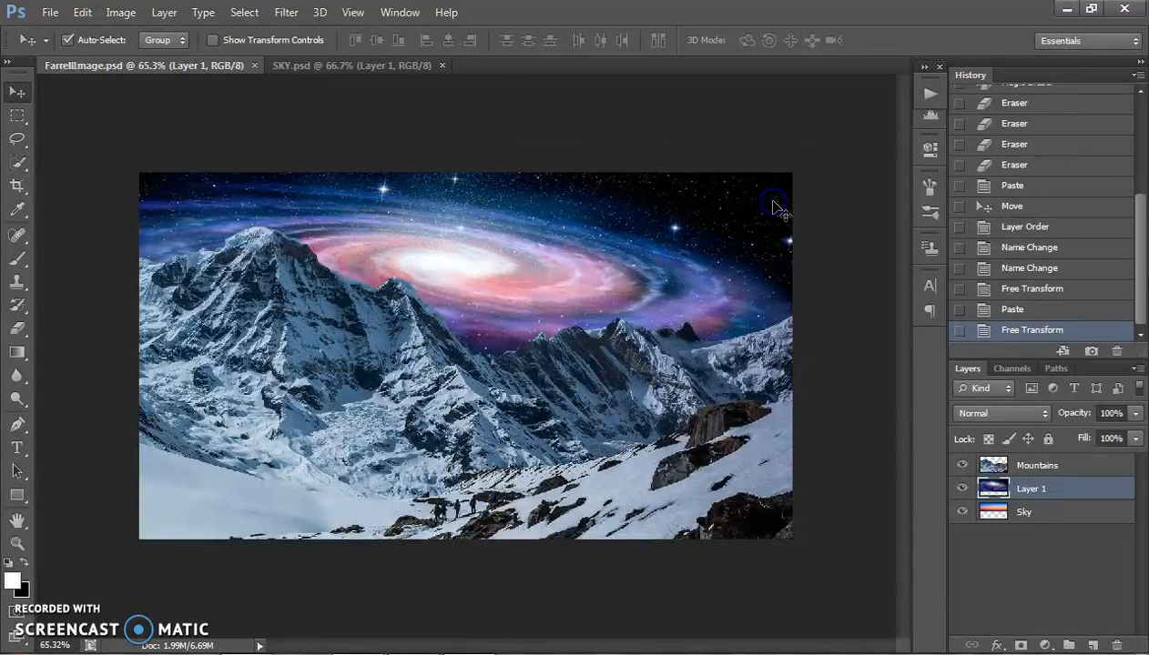
- Save a JPEG copy of the mountain document in the same folder at High quality 8 with the Baseline ("Standard") format option
left_click(47, 12)
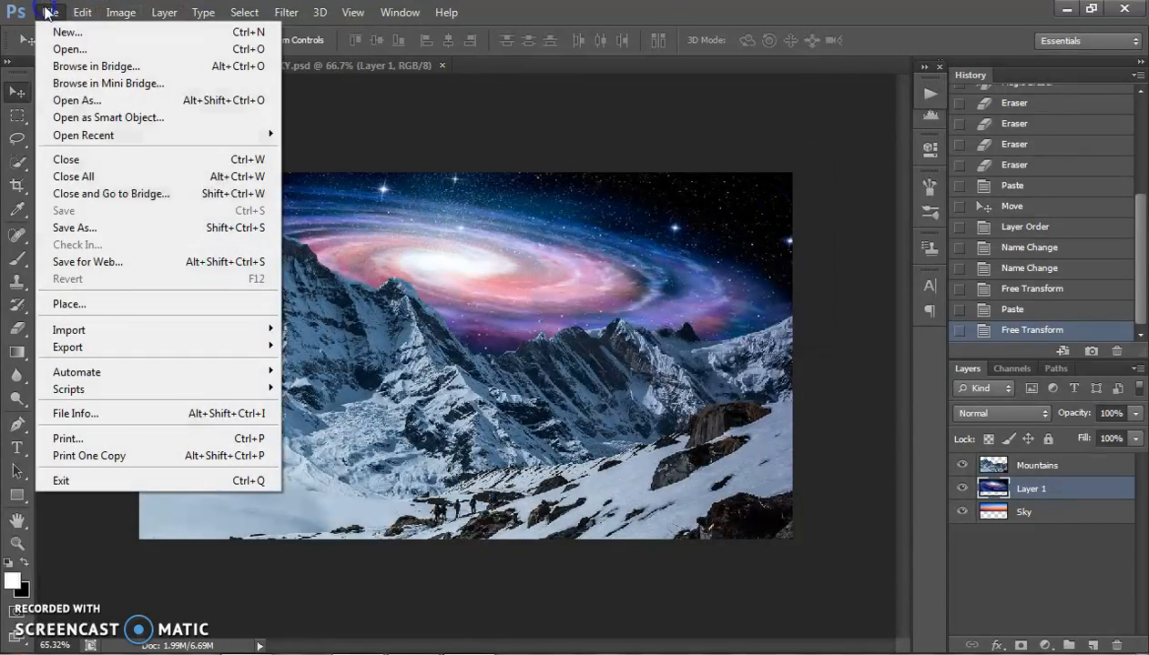
left_click(113, 224)
left_click(553, 376)
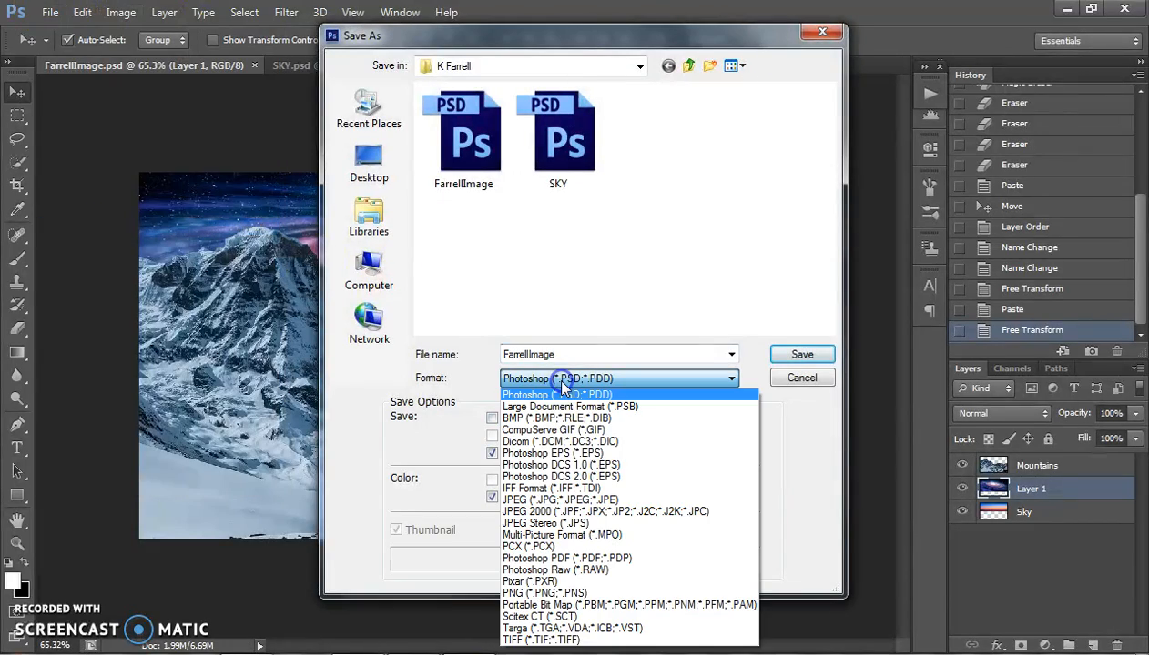
left_click(592, 500)
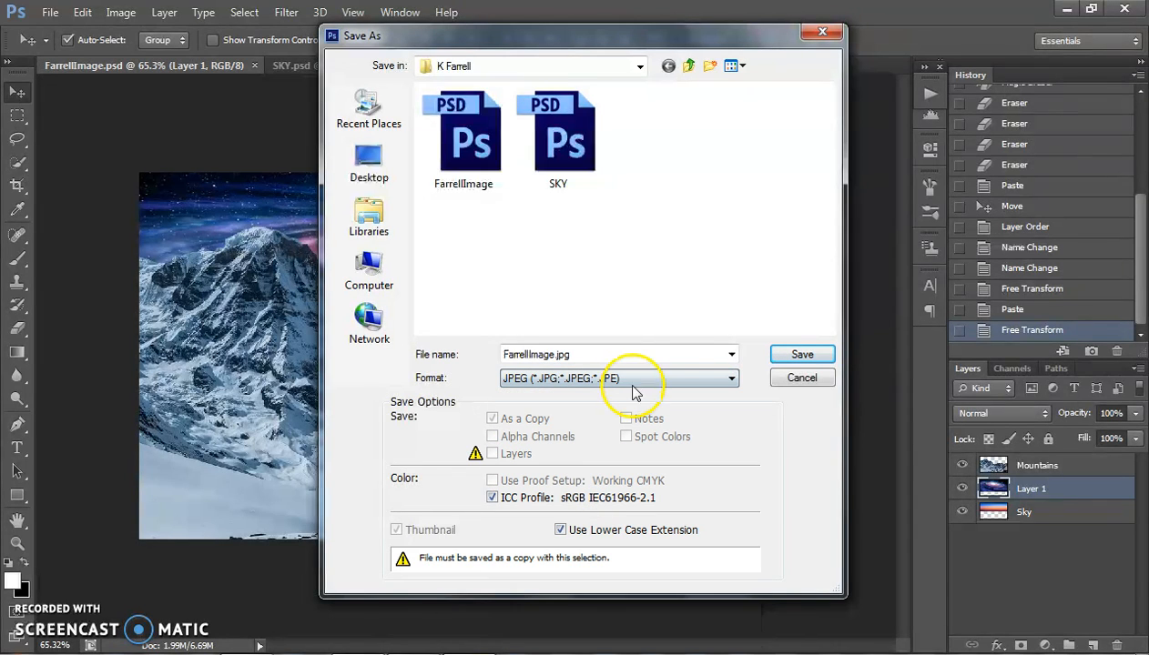
left_click(821, 359)
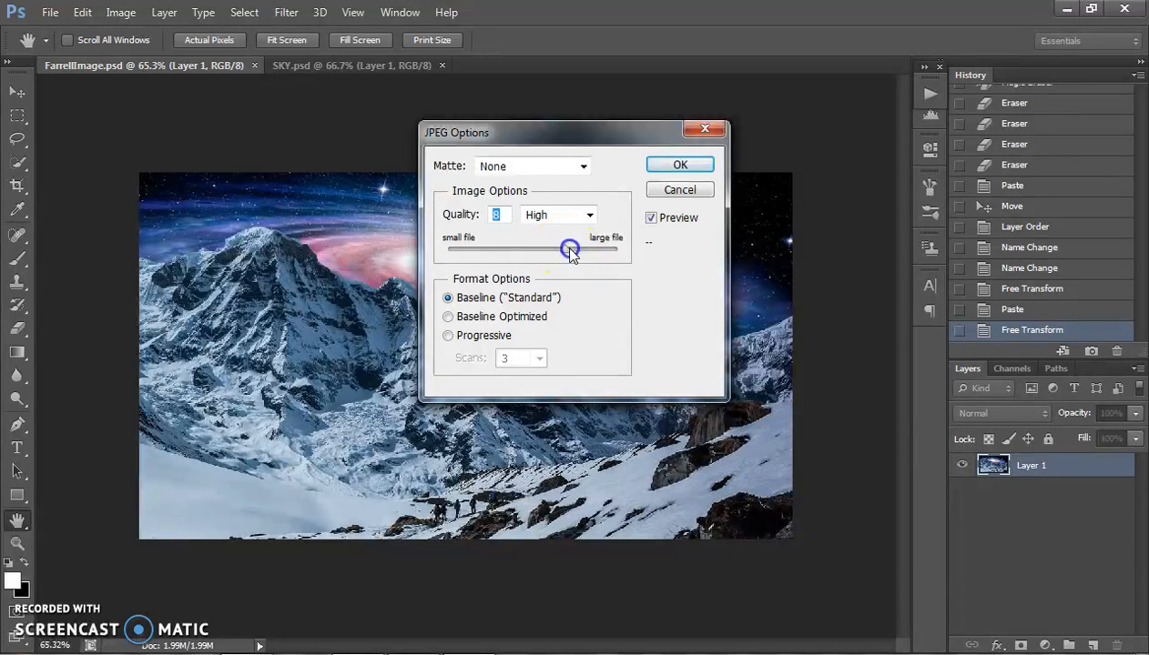
left_click(669, 162)
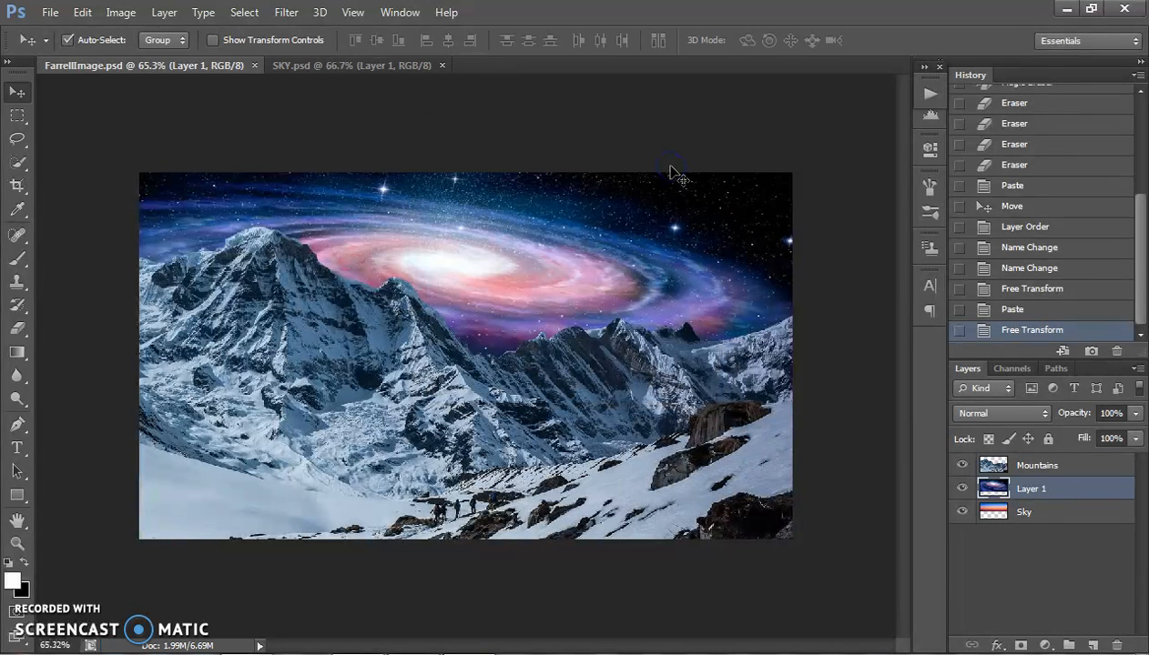
- Open the JPEG copy of the mountain image from the project folder
left_click(50, 12)
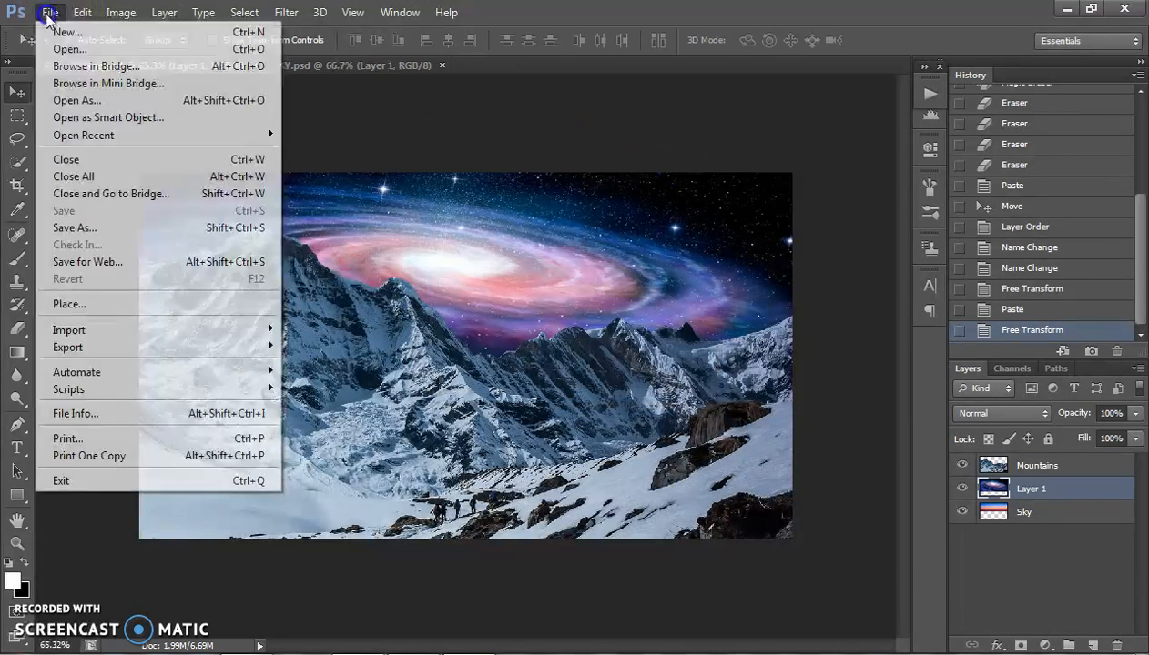
mouse_move(64, 136)
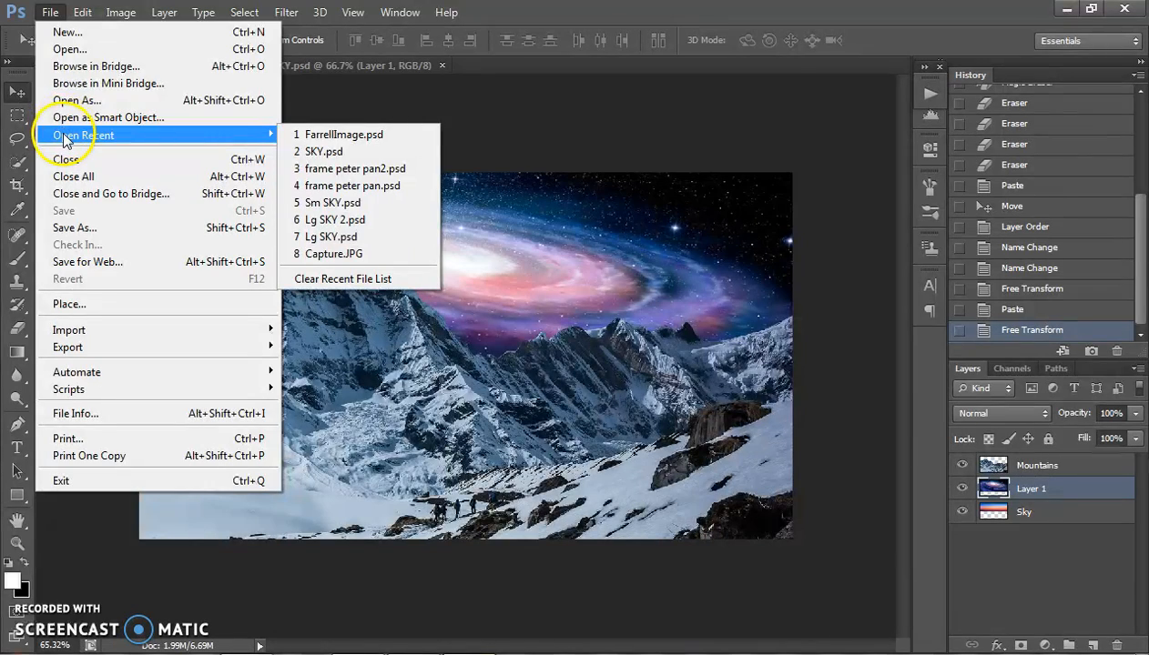
left_click(70, 49)
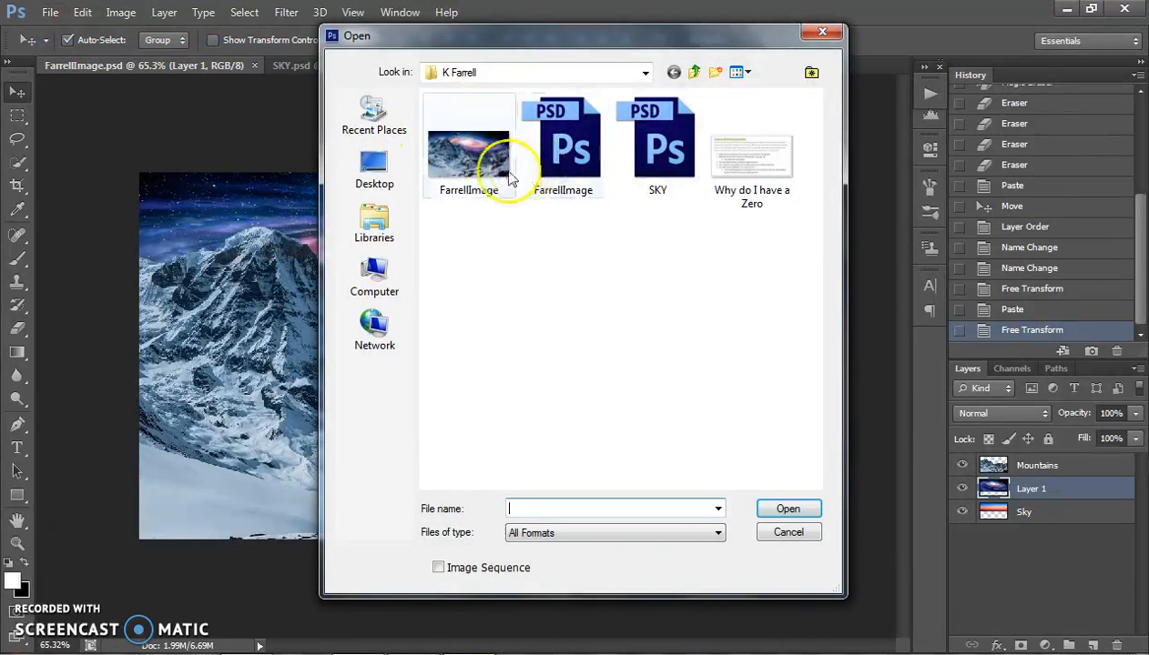
double_click(487, 173)
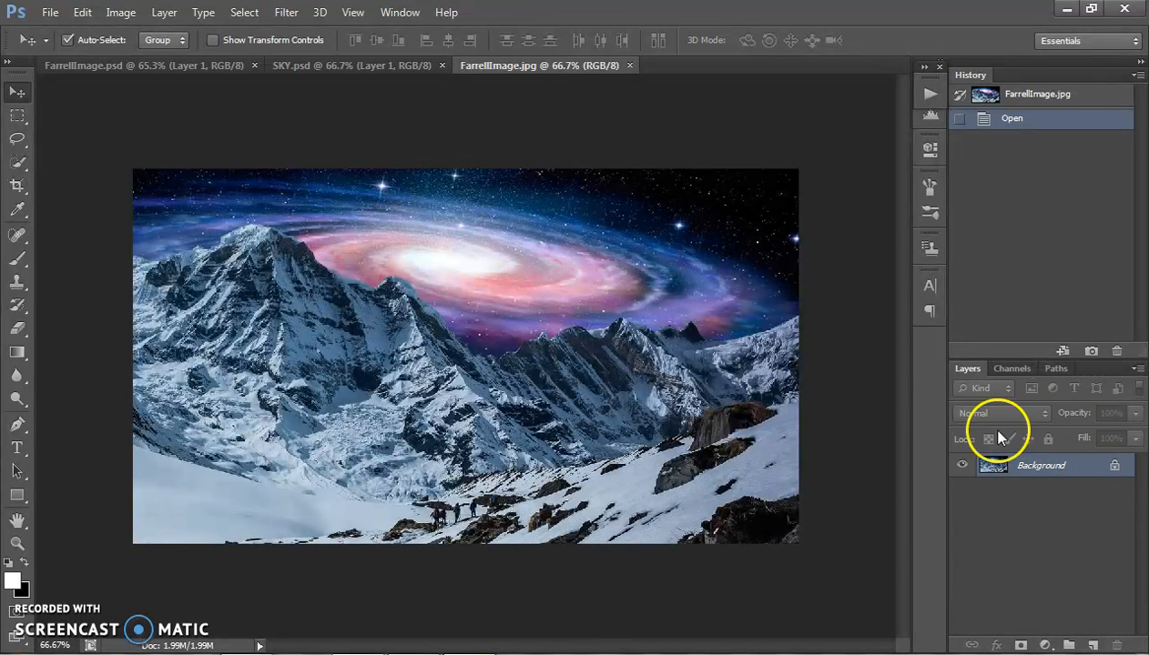
- Compare the layers of the mountain PSD with those of its JPEG copy, ending on the PSD
left_click(56, 69)
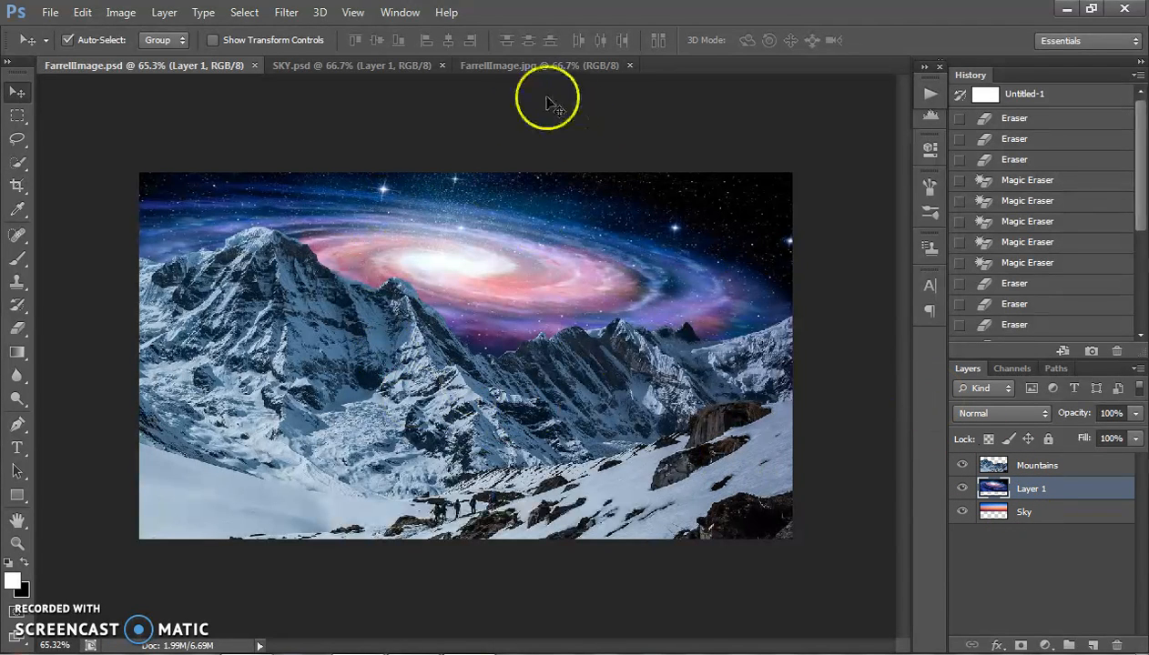
left_click(514, 65)
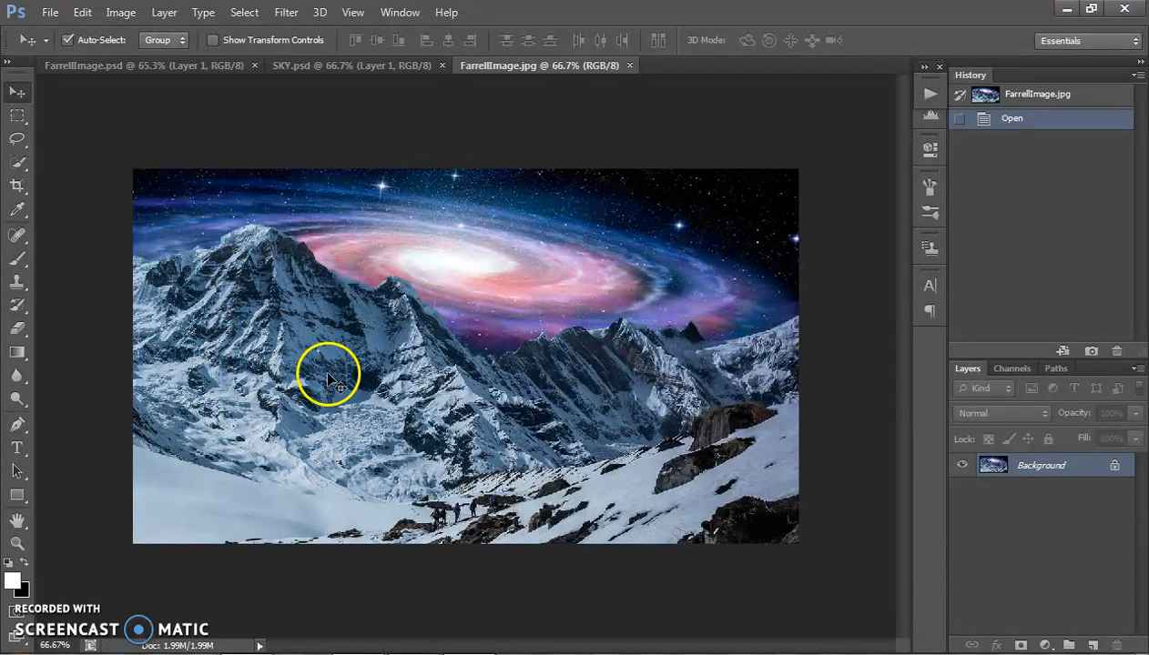
left_click(79, 63)
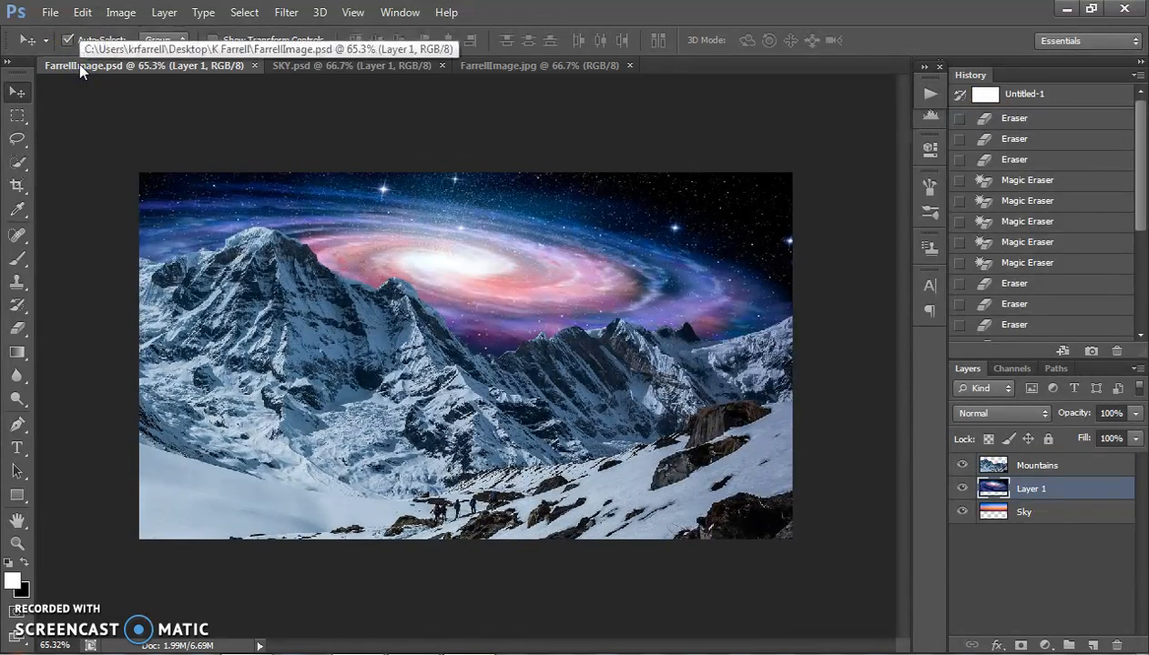
- Show the Timeline, create a video timeline for the mountain PSD and convert it to a frame animation
left_click(391, 11)
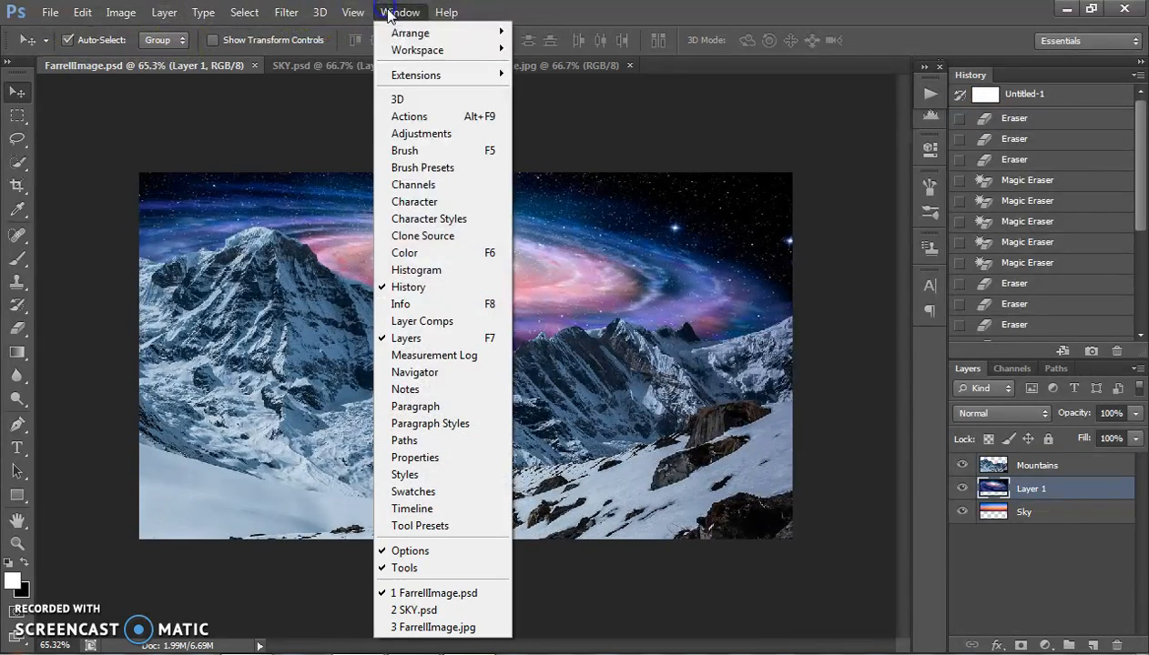
left_click(437, 510)
left_click(468, 604)
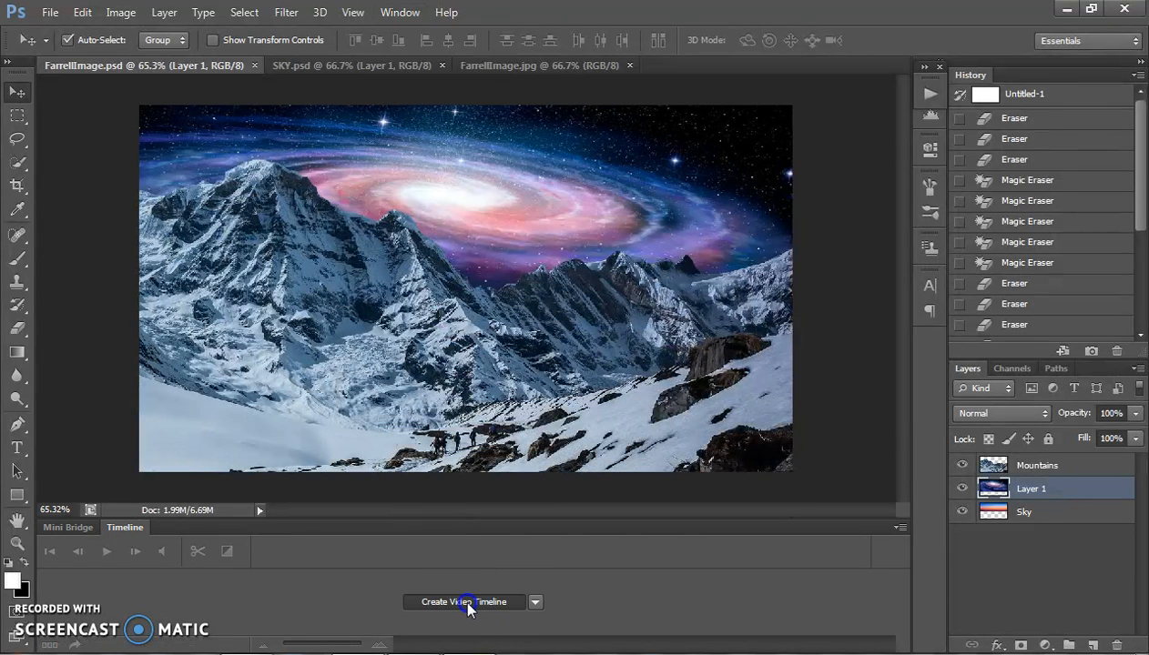
left_click(58, 643)
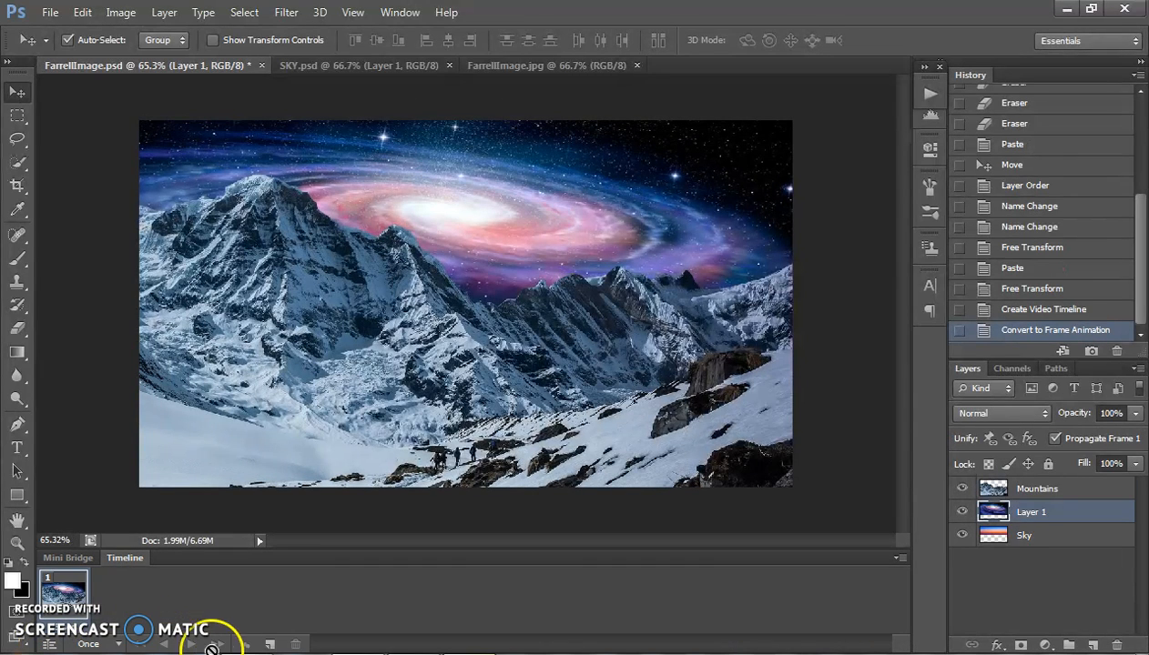
- Duplicate the animation frame twice and hide the galaxy layer in frame 3 so it shows the sunset sky
left_click(269, 645)
left_click(269, 645)
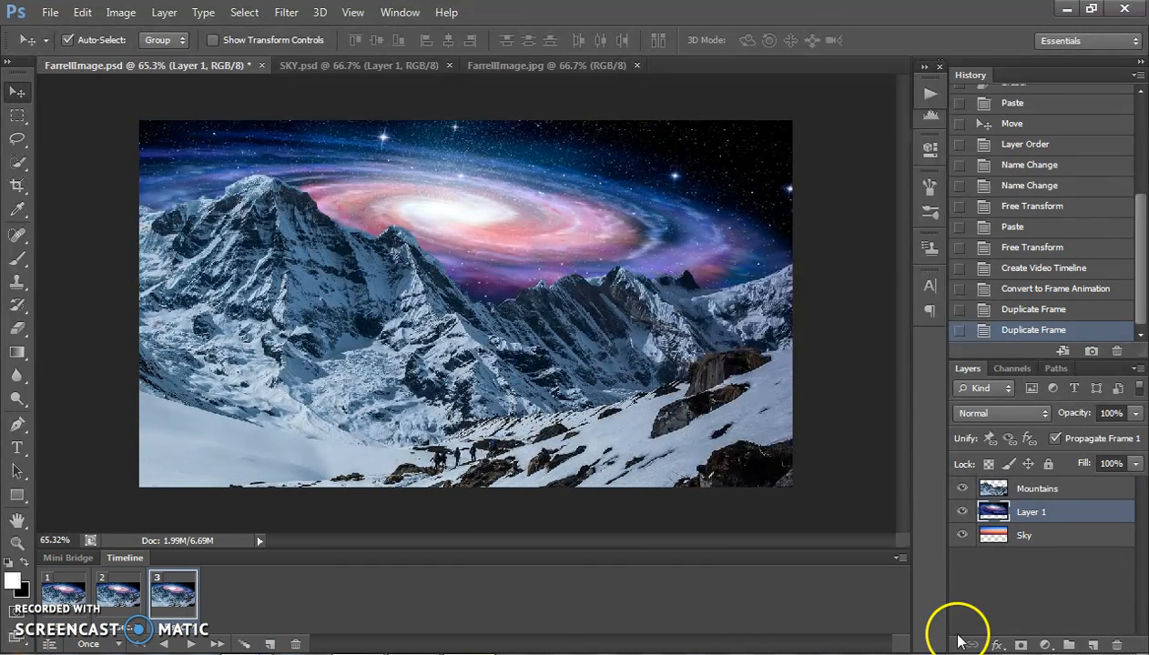
left_click(963, 513)
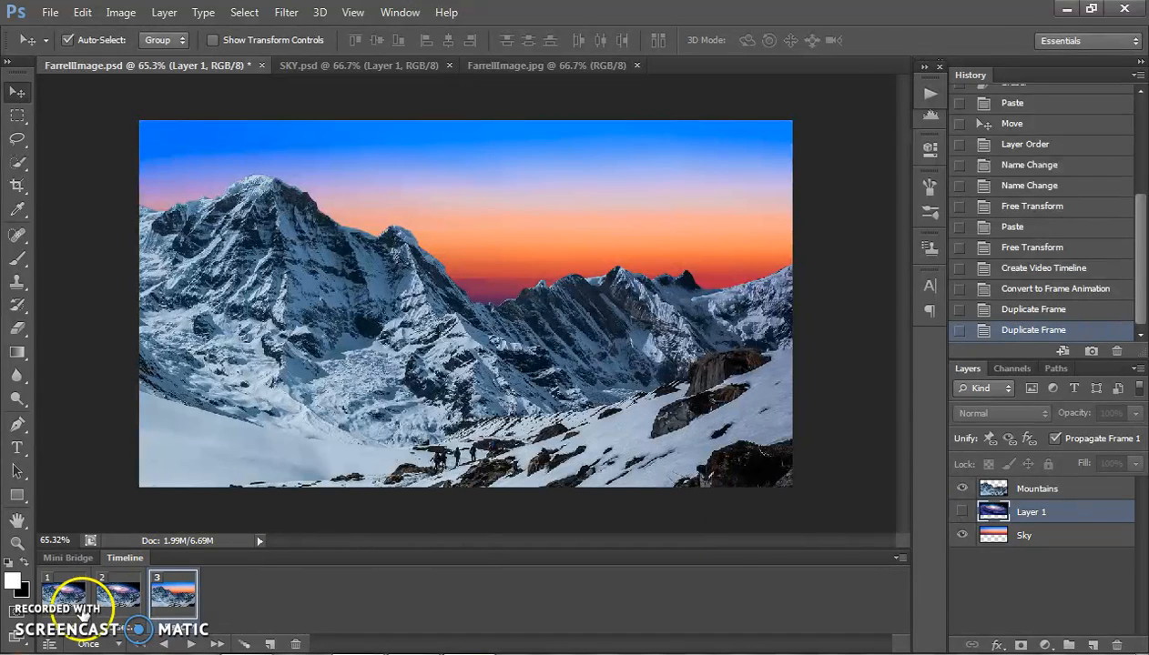
- Delete frame 2, the duplicate galaxy frame, from the animation
left_click(117, 596)
left_click(297, 644)
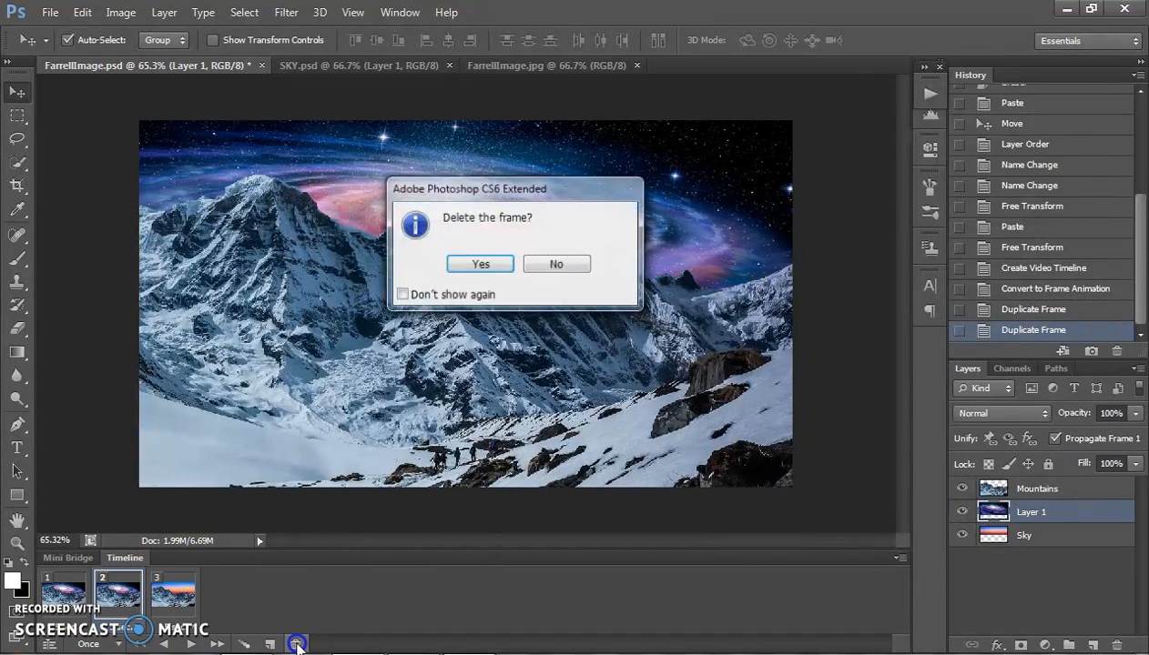
left_click(455, 261)
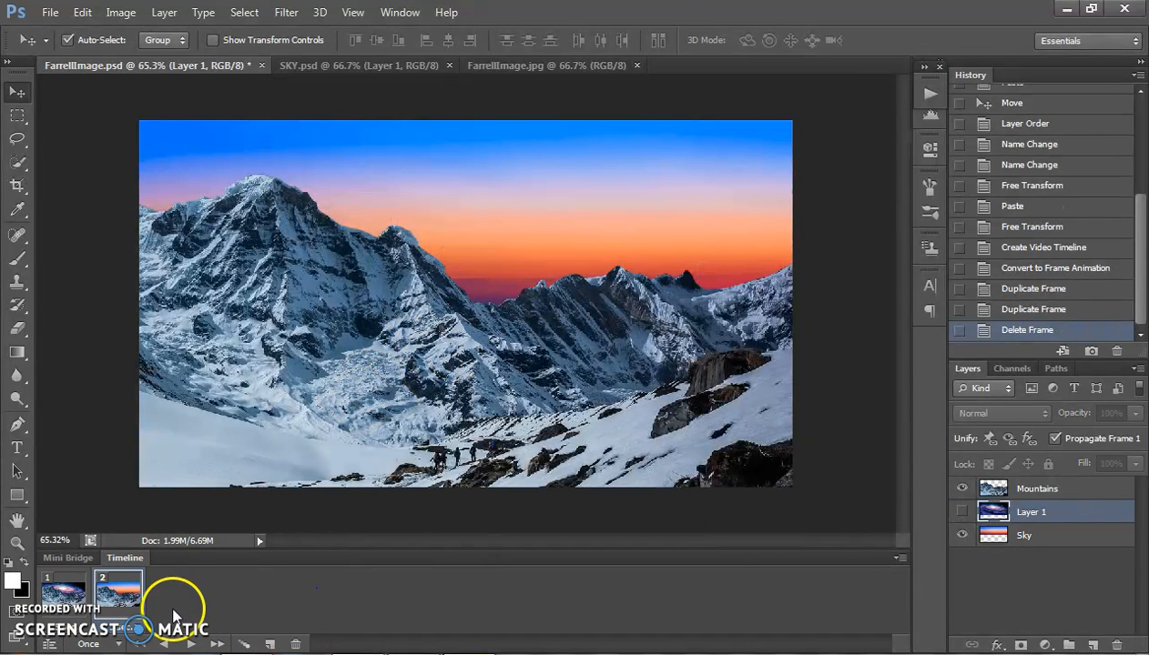
- Set the animation to loop Forever with a 0.5-second delay on both frames, and preview its playback
left_click(95, 643)
left_click(114, 593)
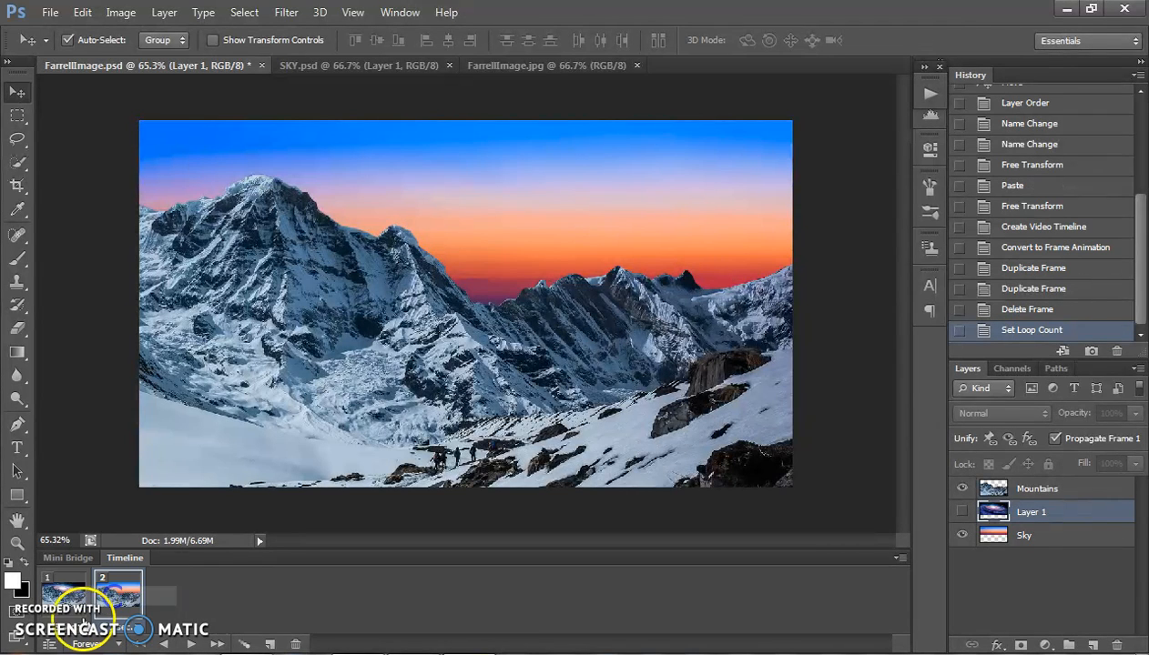
left_click(103, 611)
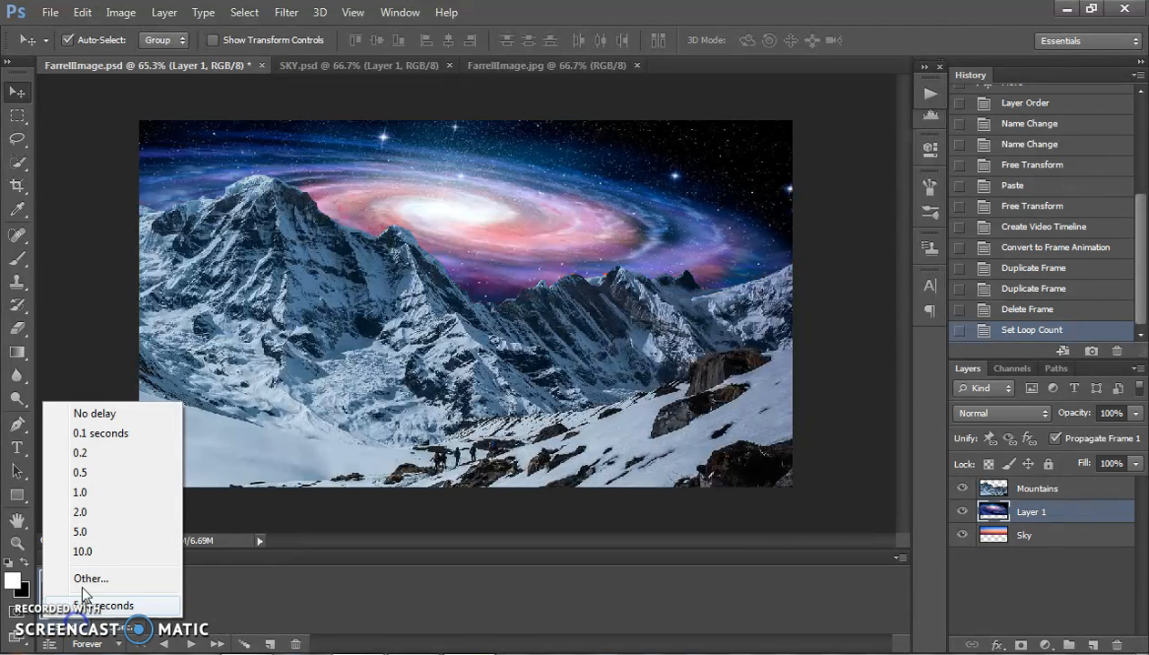
left_click(92, 473)
left_click(158, 612)
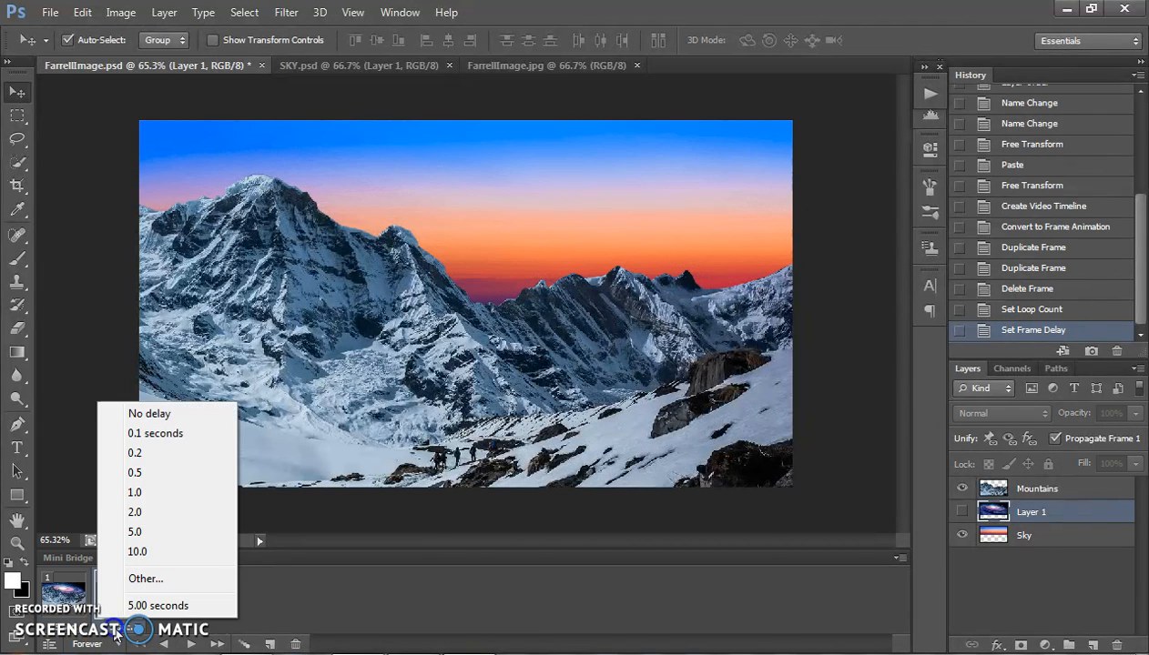
left_click(151, 473)
left_click(191, 645)
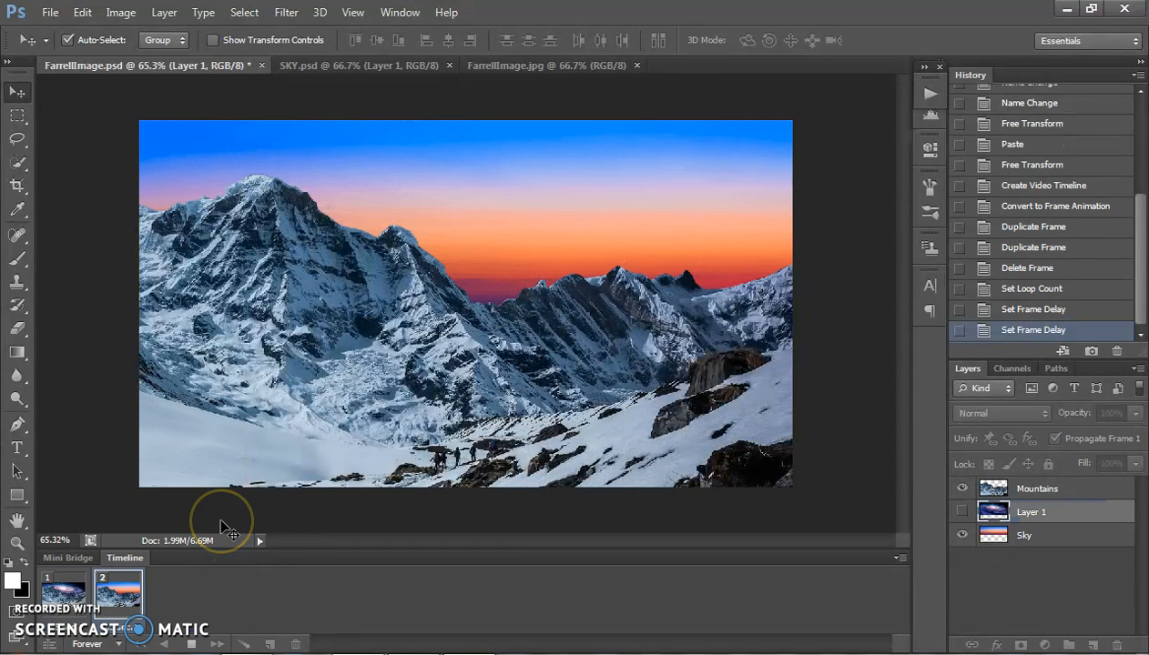
left_click(191, 644)
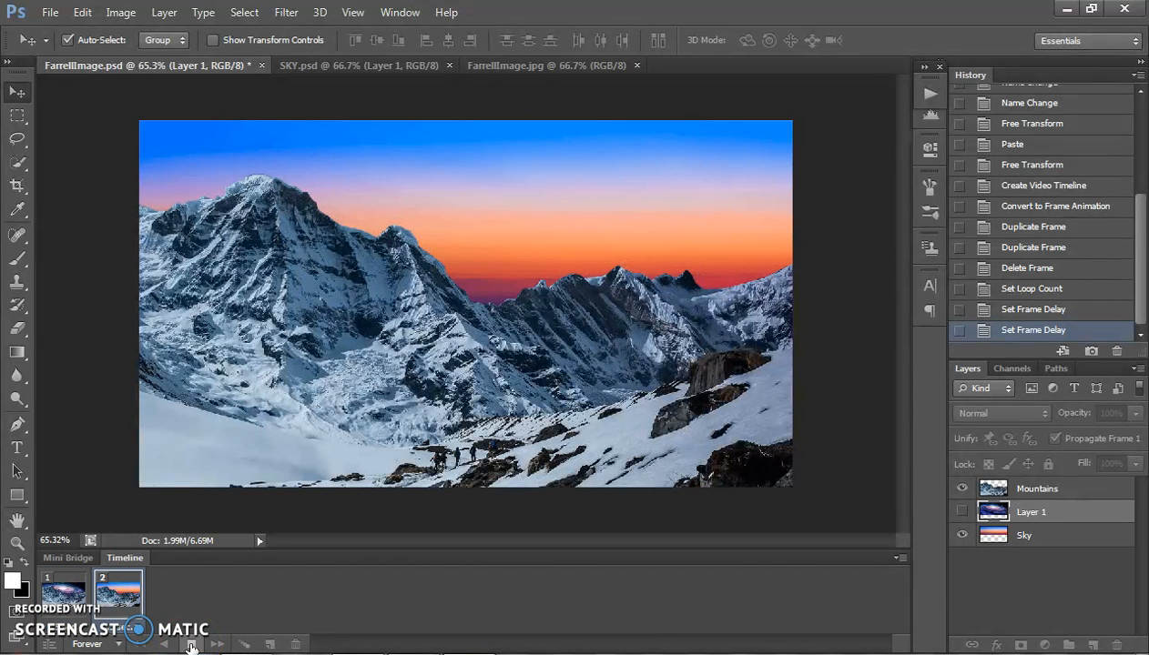